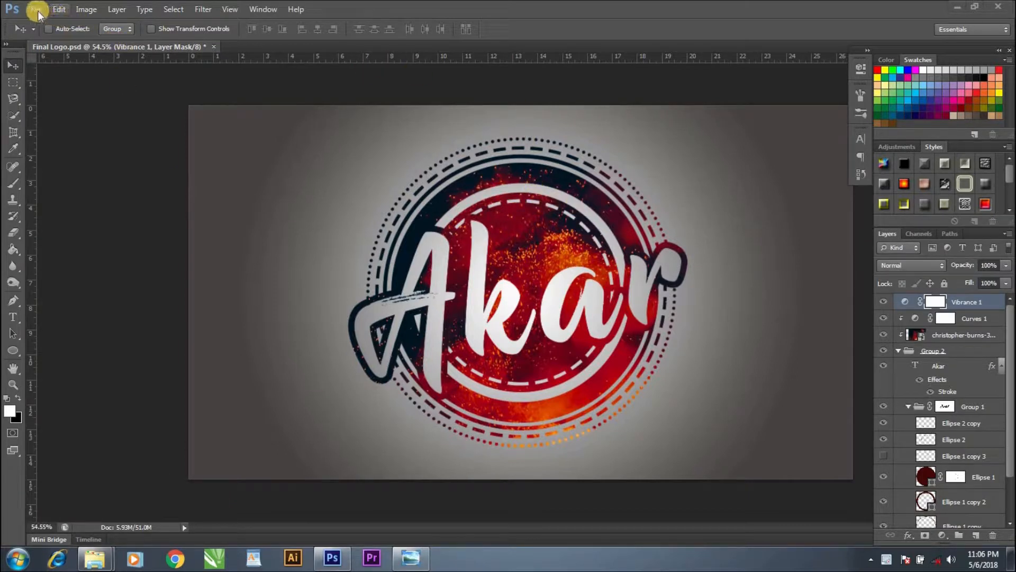
Create a new 1920 x 1080 pixel document named "logo" with a white background at 72 pixels/inch
left_click(36, 10)
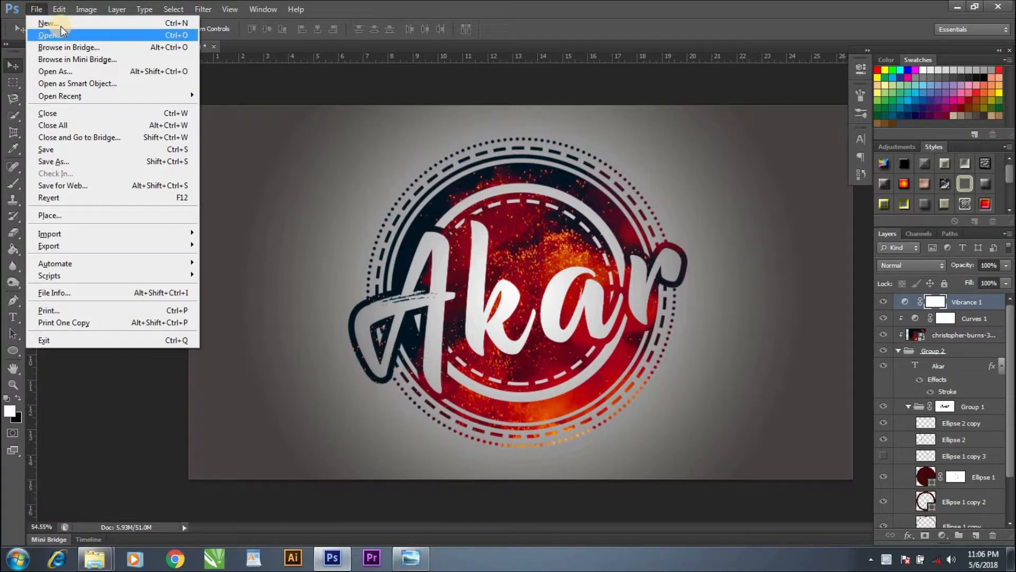
left_click(52, 24)
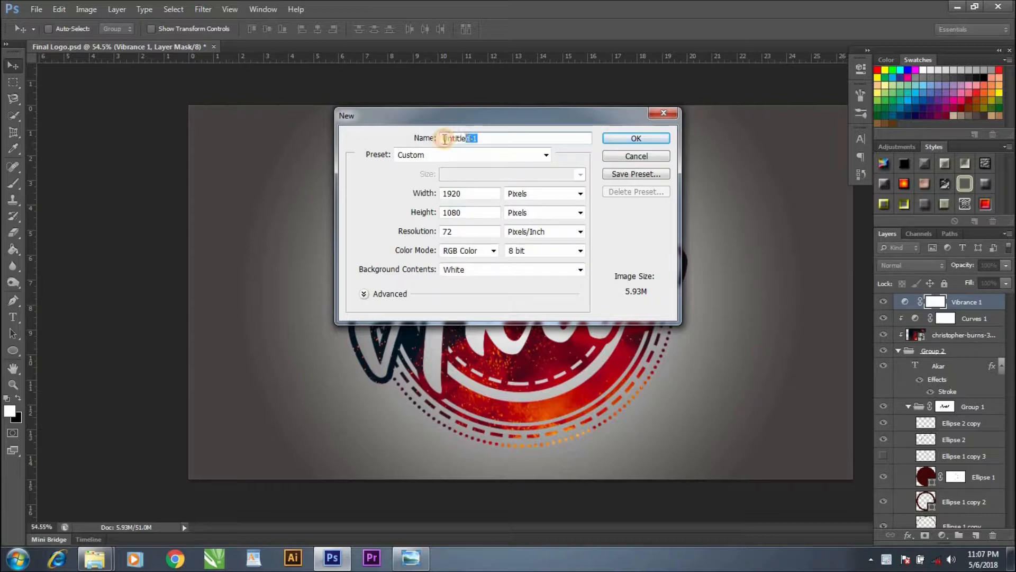
key("BackSpace")
type("logo")
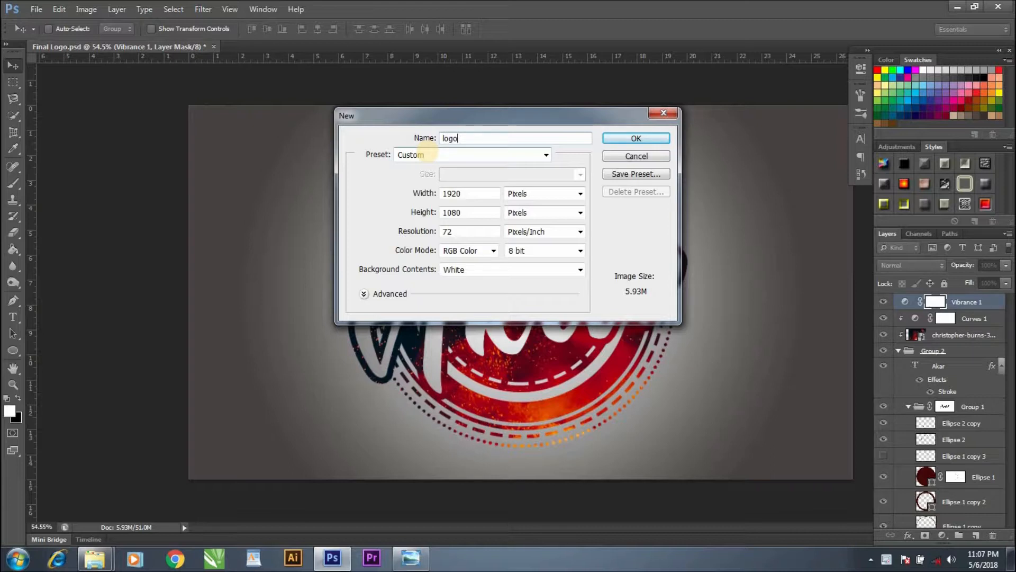
left_click(659, 141)
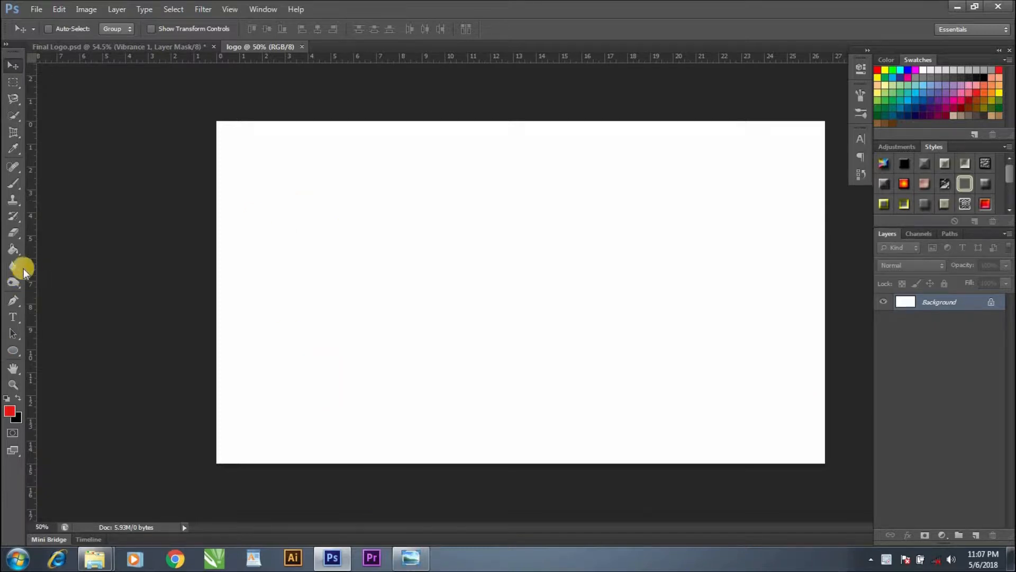
Fill the whole background with the red foreground color using the Paint Bucket
left_click(13, 248)
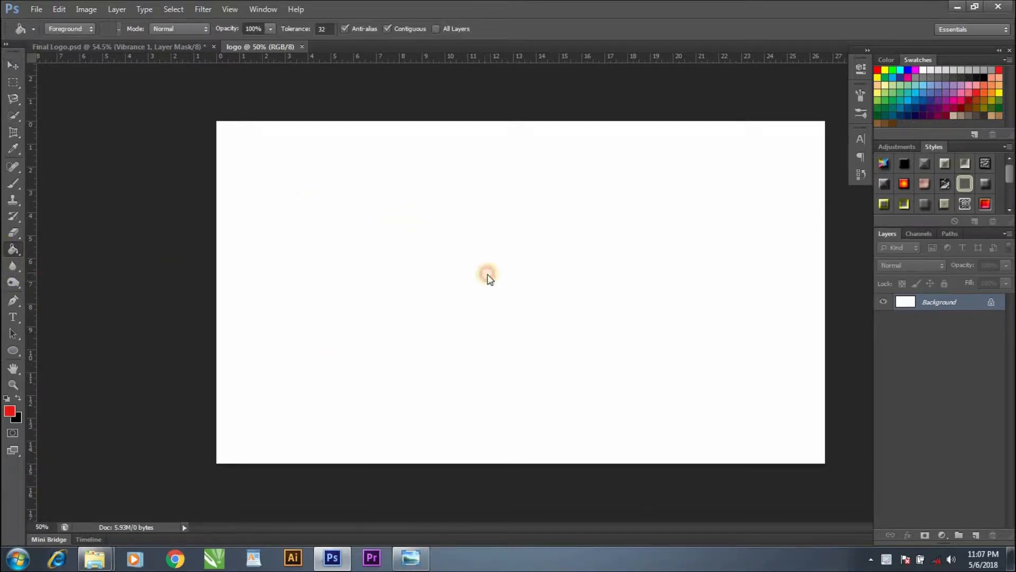
left_click(387, 158)
left_click(9, 415)
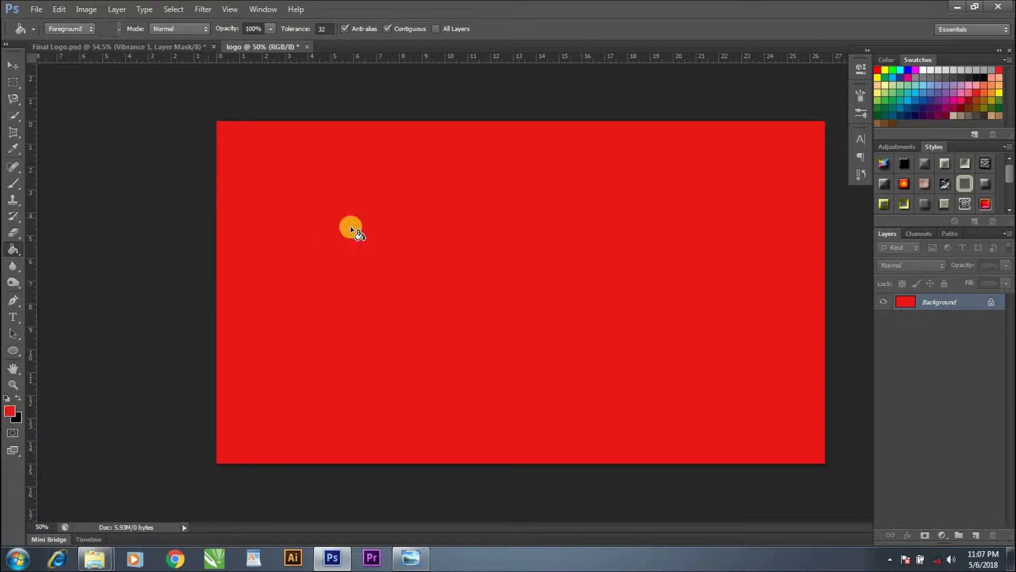
Draw a circle shape about 958 px in diameter on the canvas and fill it with white
left_click(12, 350)
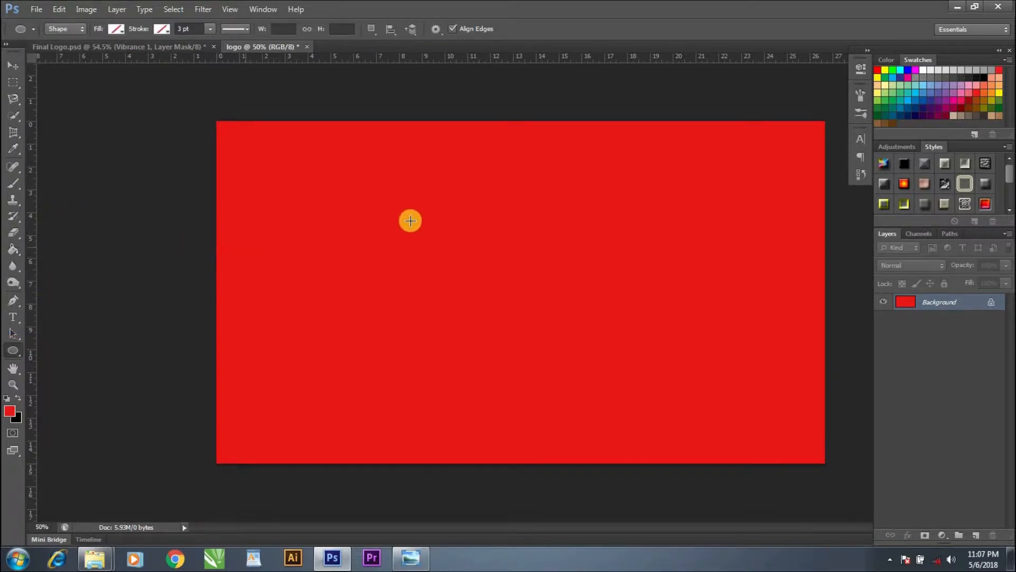
left_click_drag(267, 156, 676, 449)
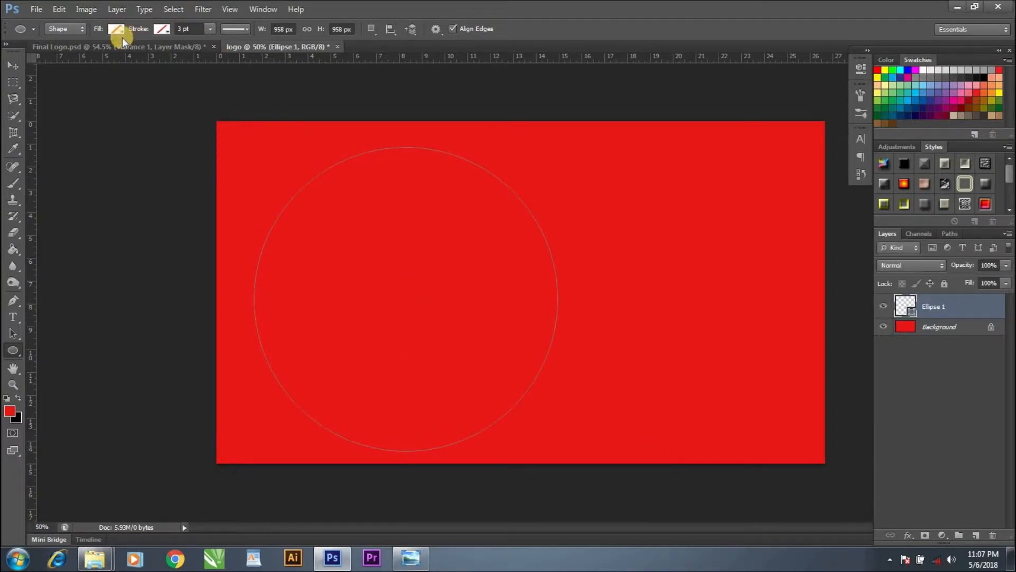
left_click(117, 30)
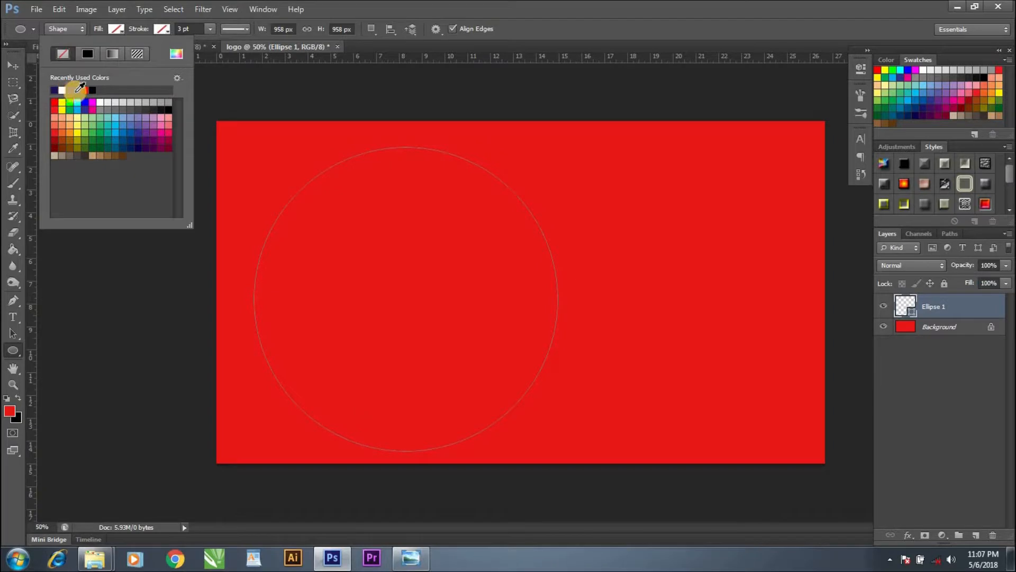
left_click(63, 90)
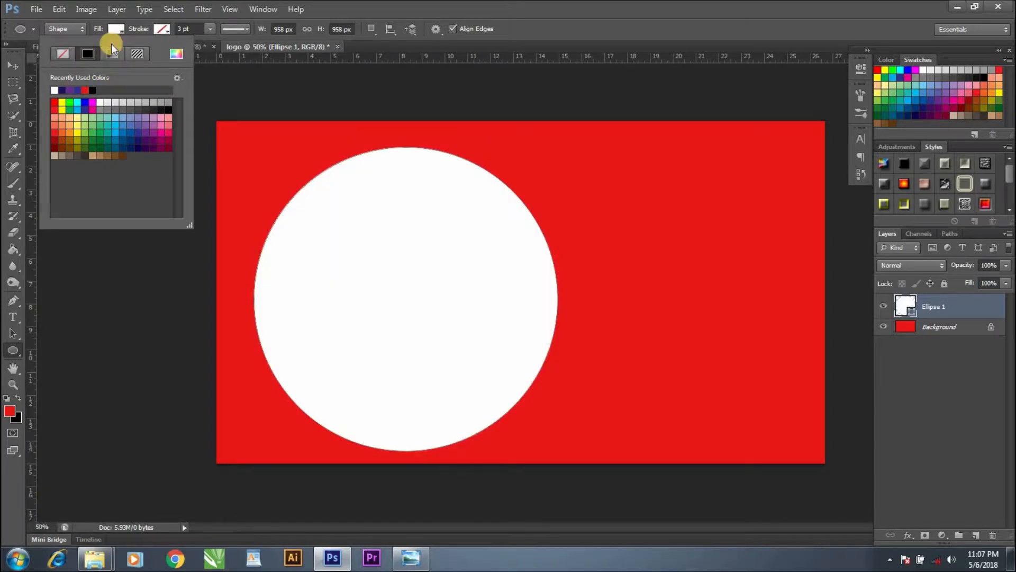
left_click(221, 94)
left_click(494, 224)
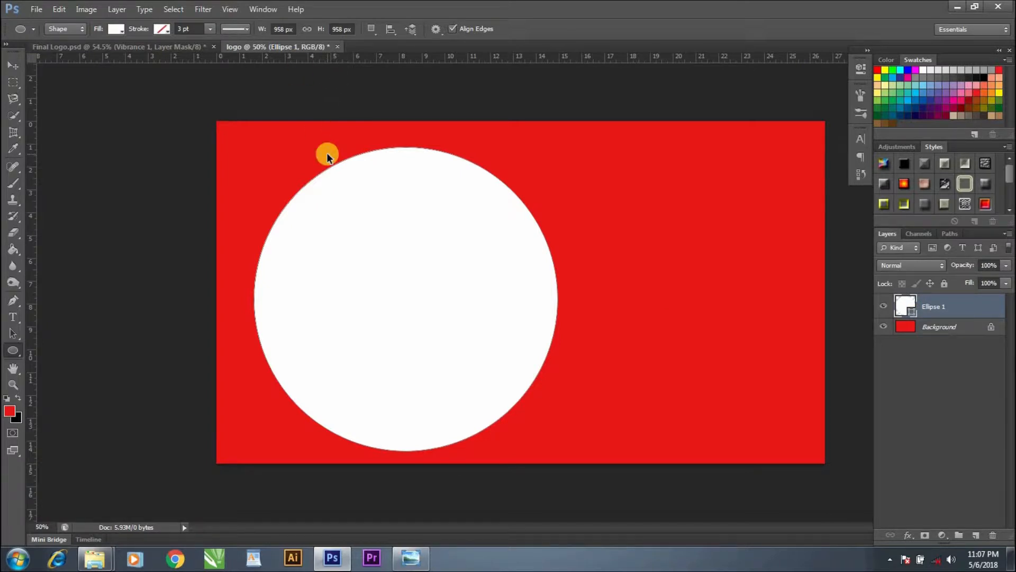
Center the white circle vertically and horizontally on the canvas, then clear the selection
key("ctrl+a")
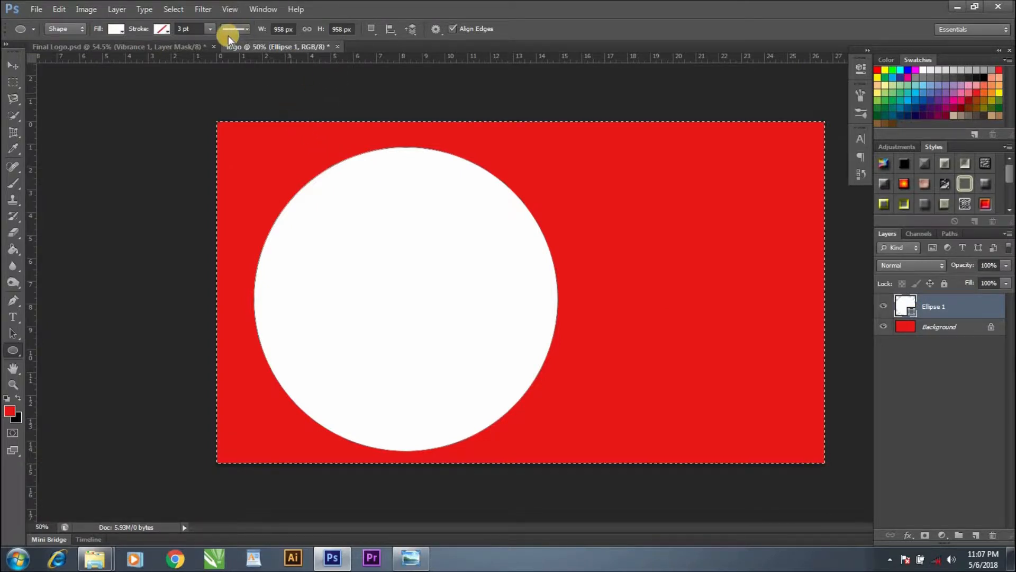
left_click(14, 65)
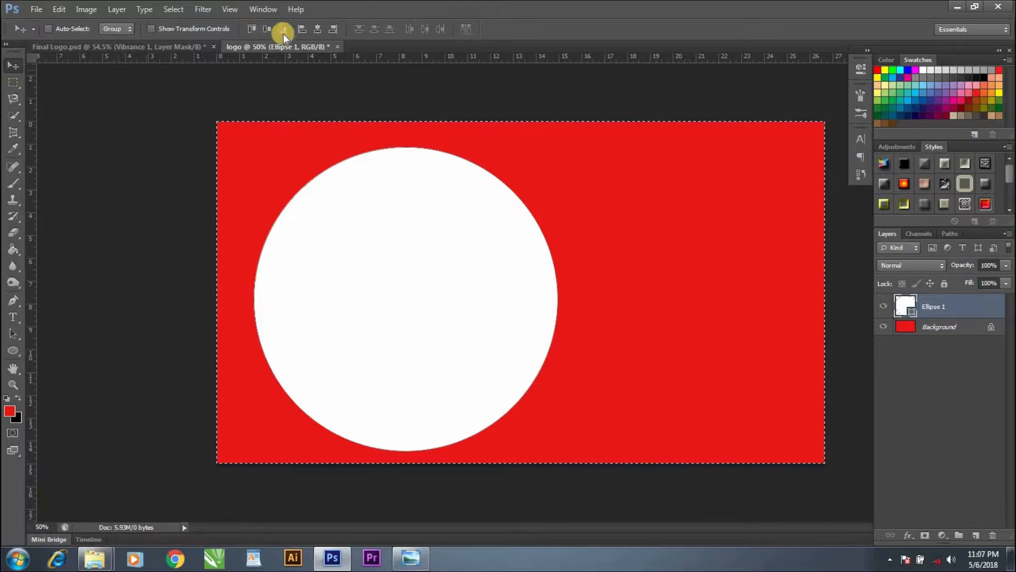
left_click(266, 29)
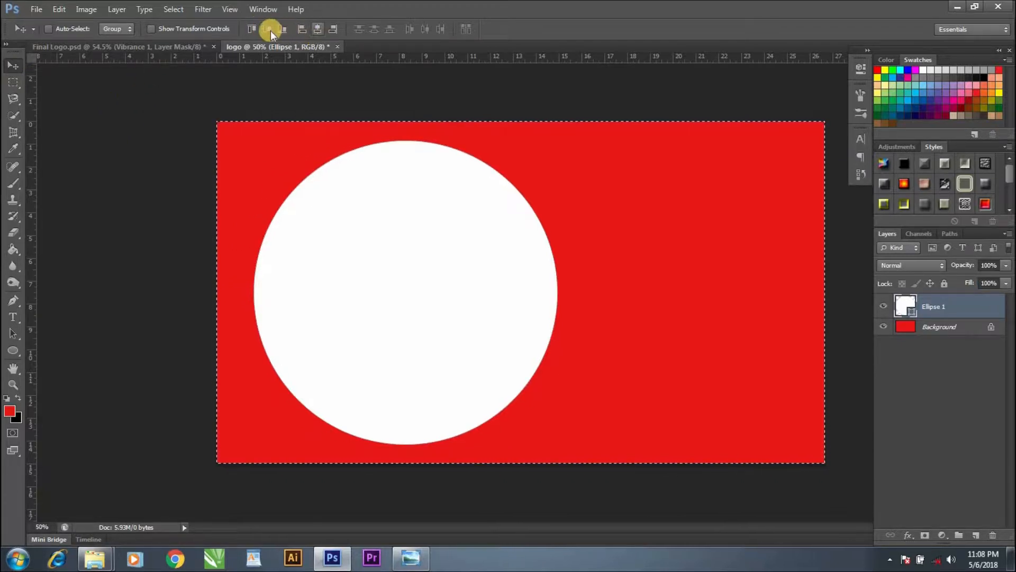
left_click(315, 29)
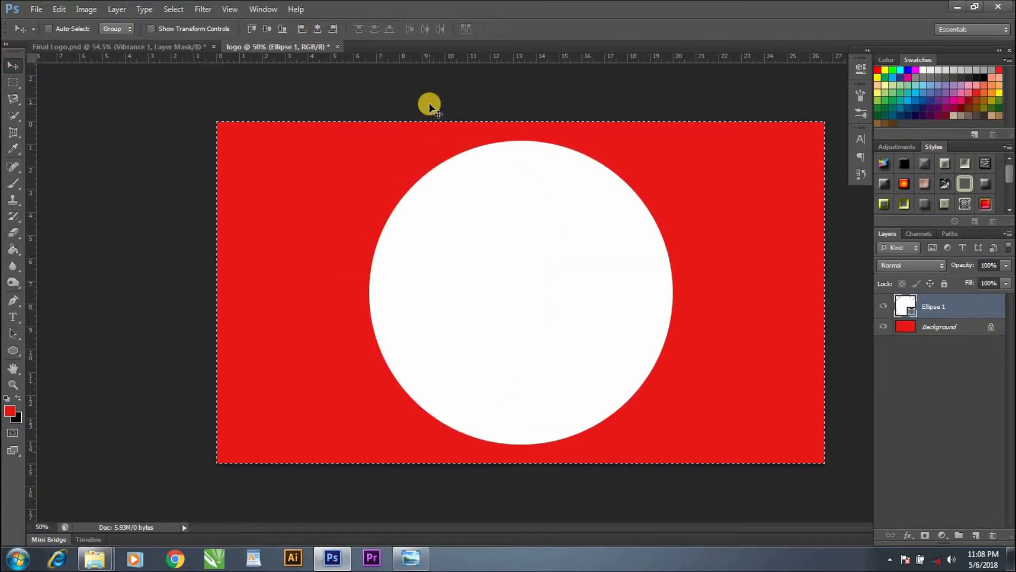
key("ctrl+d")
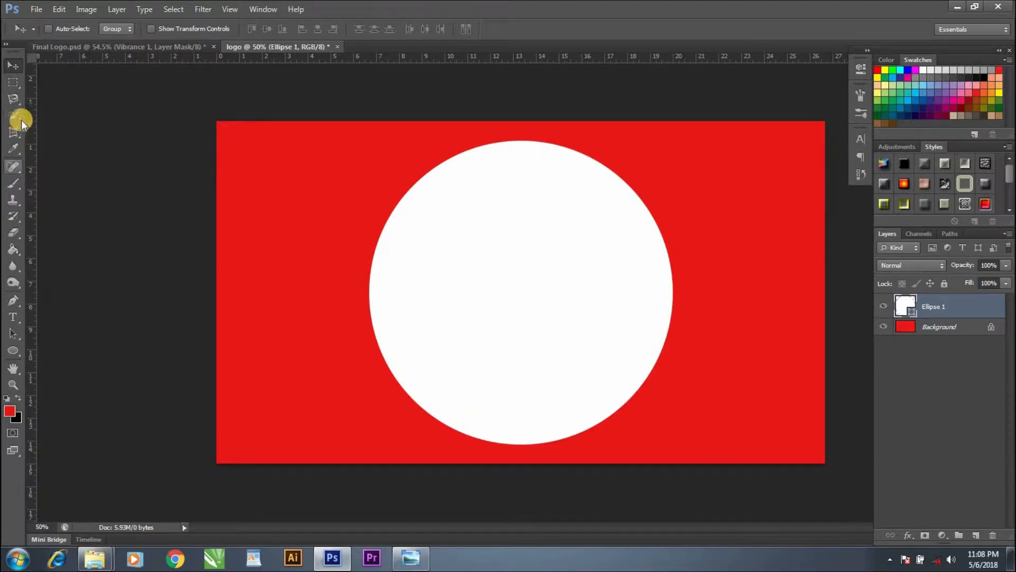
Add a new layer and draw a second circle shape about 850 px in diameter with a blue fill
left_click(11, 351)
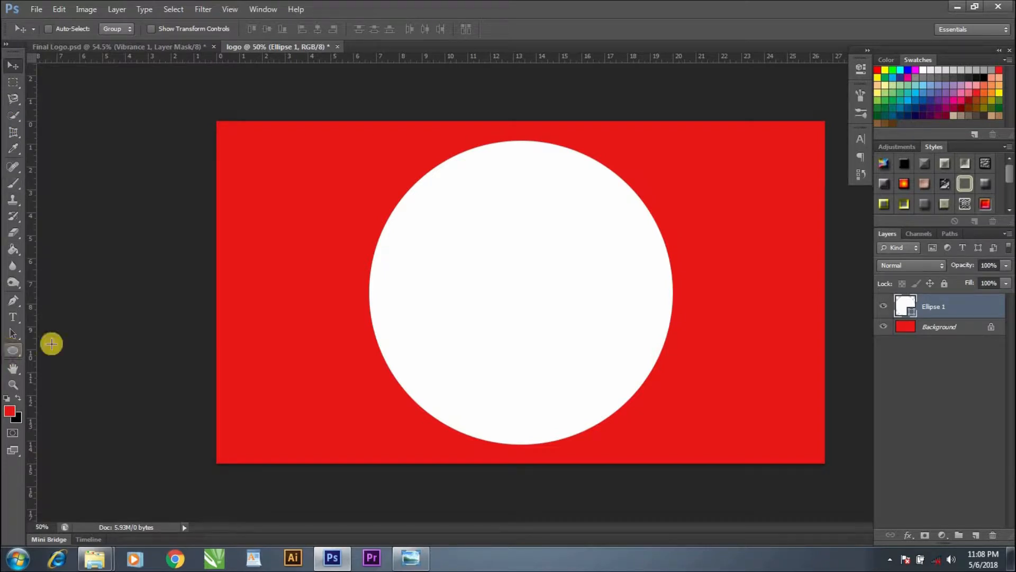
left_click(977, 535)
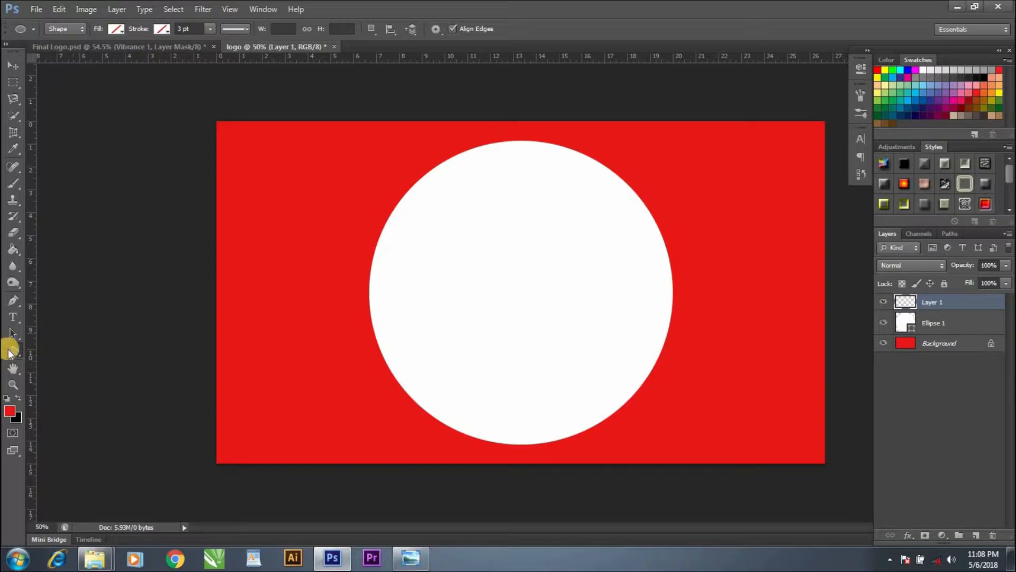
left_click_drag(97, 119, 394, 386)
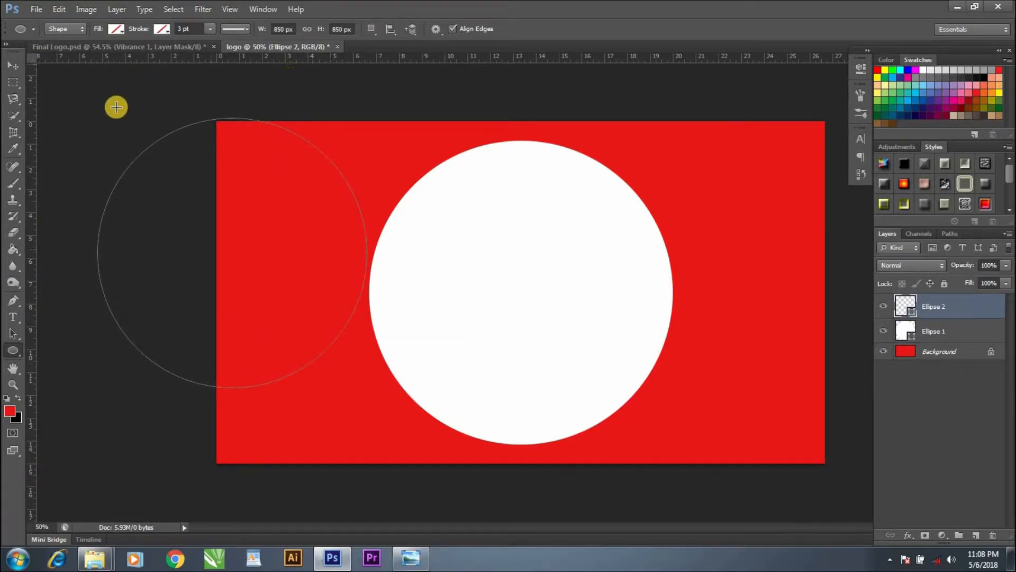
left_click(116, 28)
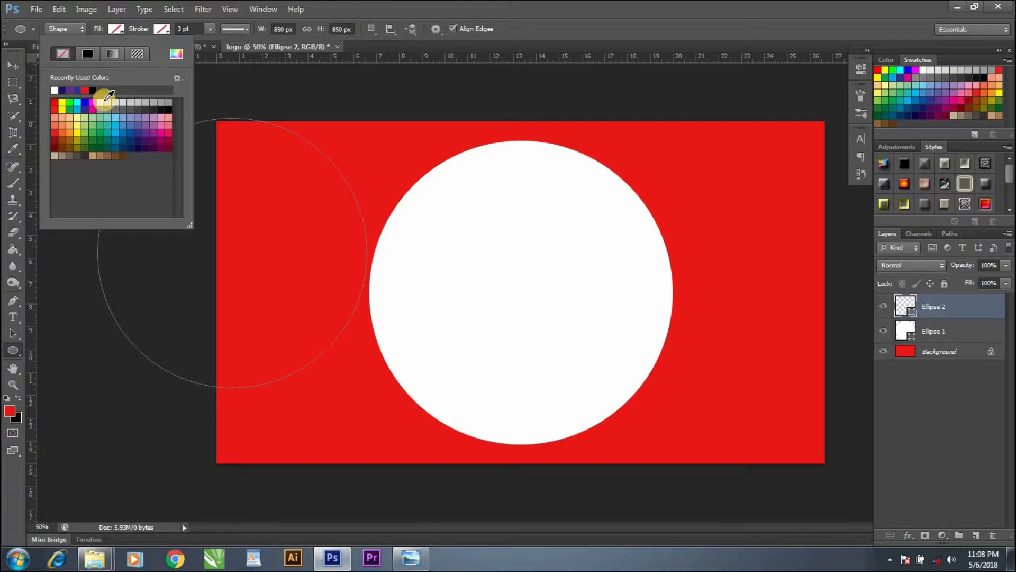
left_click(83, 103)
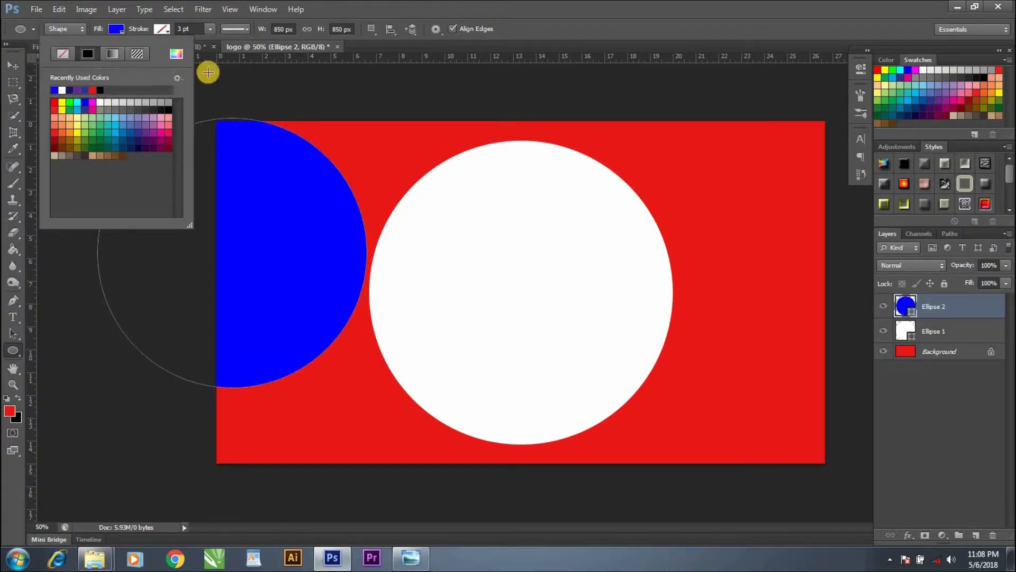
left_click(240, 84)
Move the blue circle over the white one, center it on the canvas in both directions and clear the selection
left_click(18, 68)
left_click_drag(222, 227, 515, 263)
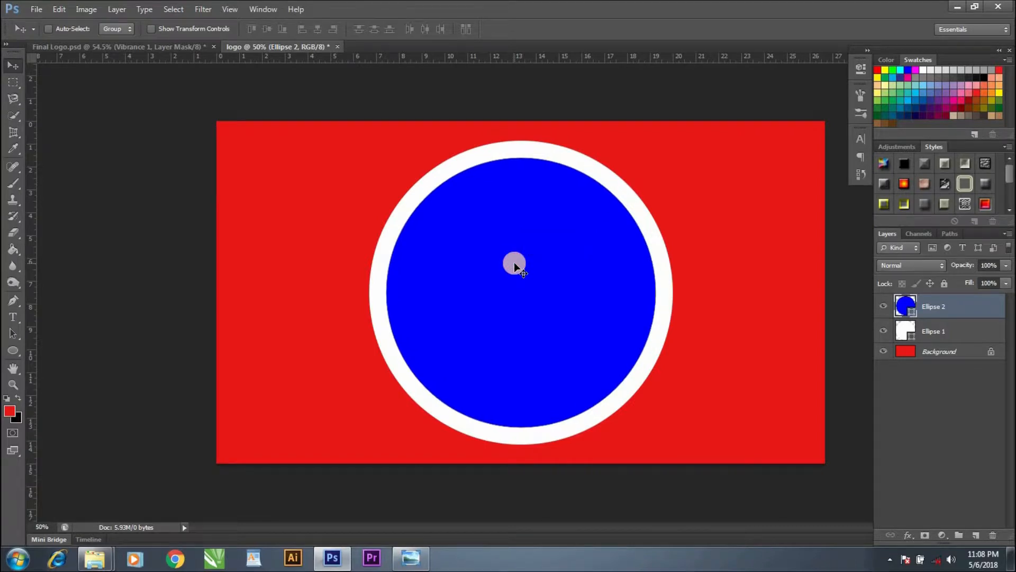
key("ctrl+a")
left_click(267, 30)
left_click(317, 30)
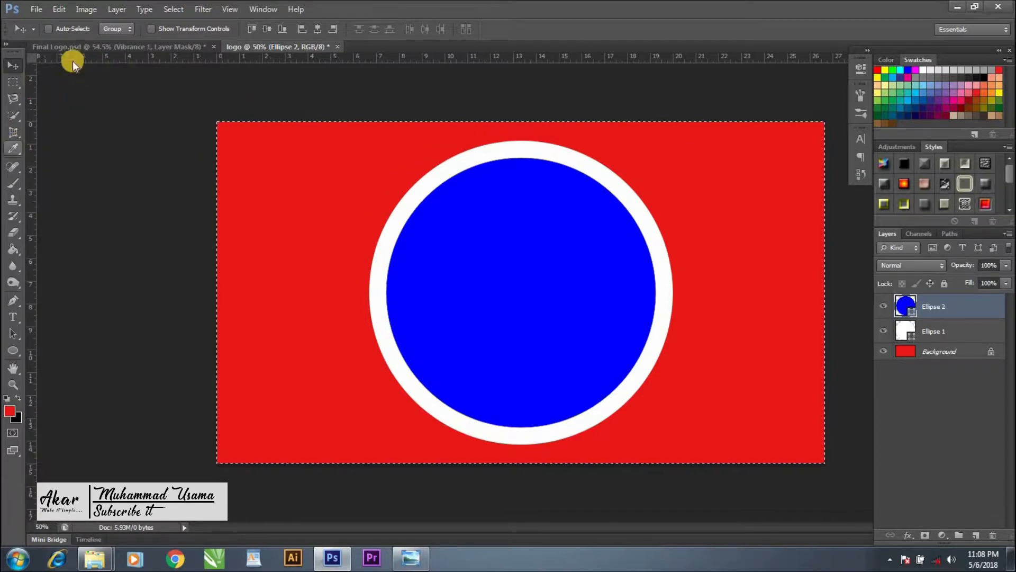
key("ctrl+d")
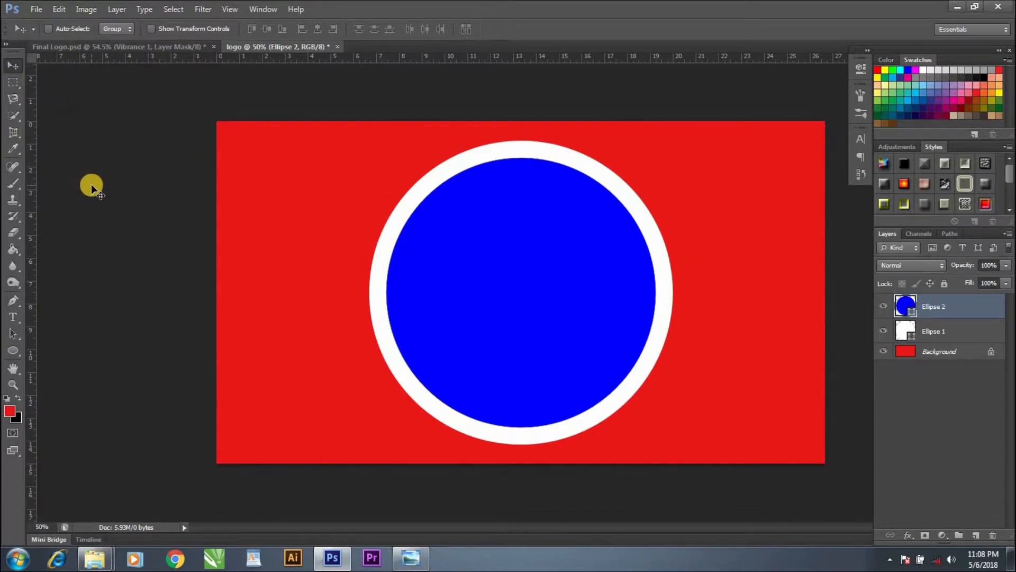
Scale the blue circle up from its center to about 109%, leaving a thin white rim around it
key("ctrl+t")
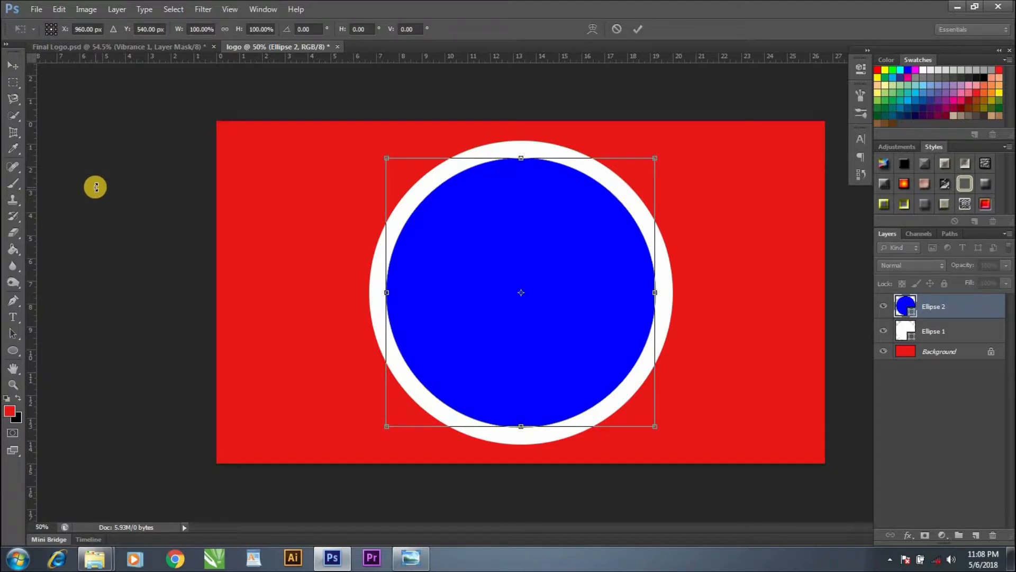
left_click_drag(654, 157, 660, 141)
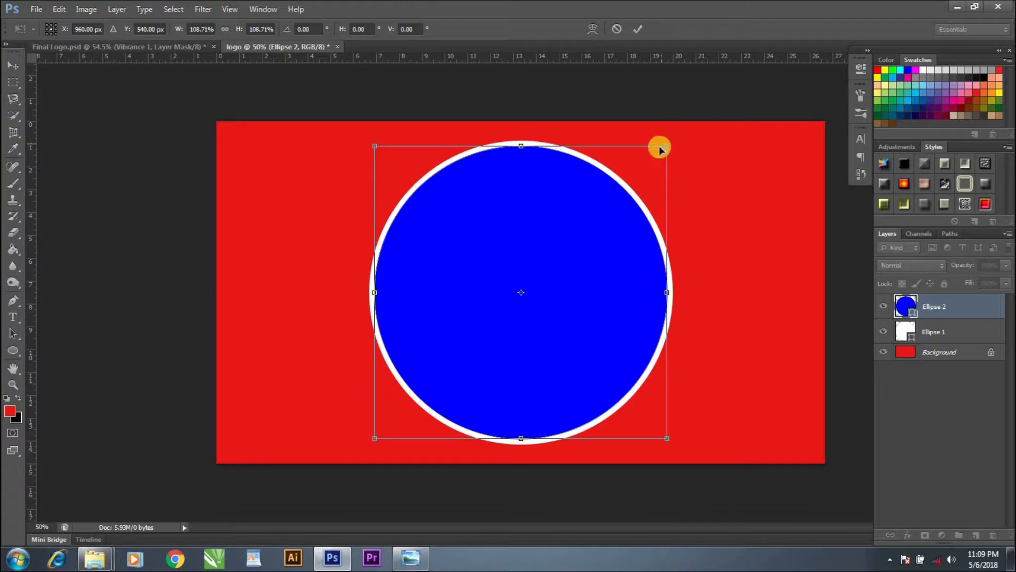
left_click(637, 30)
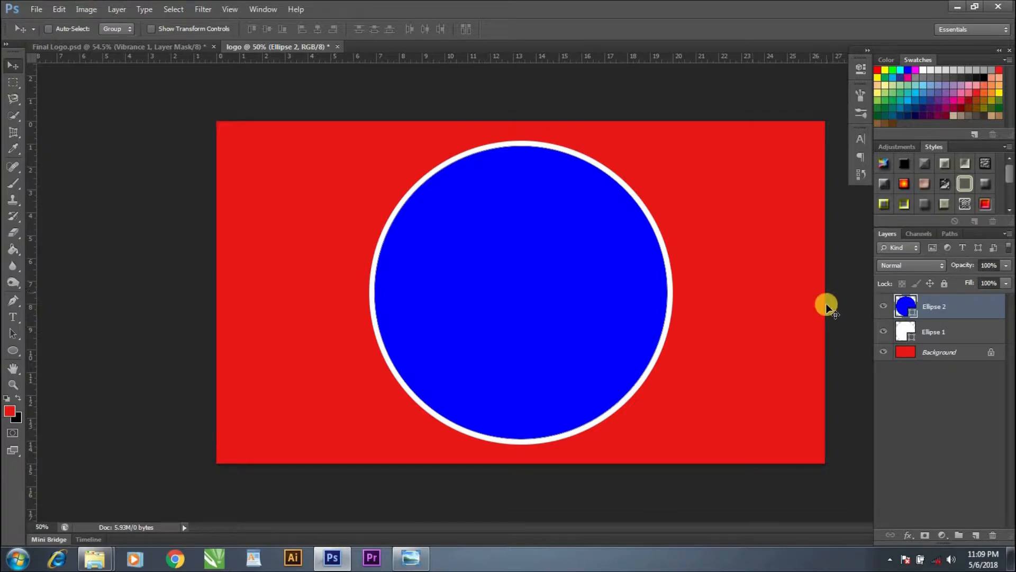
Select both circle layers and combine them with Subtract Front Shape to form a ring
left_click(944, 333, "ctrl")
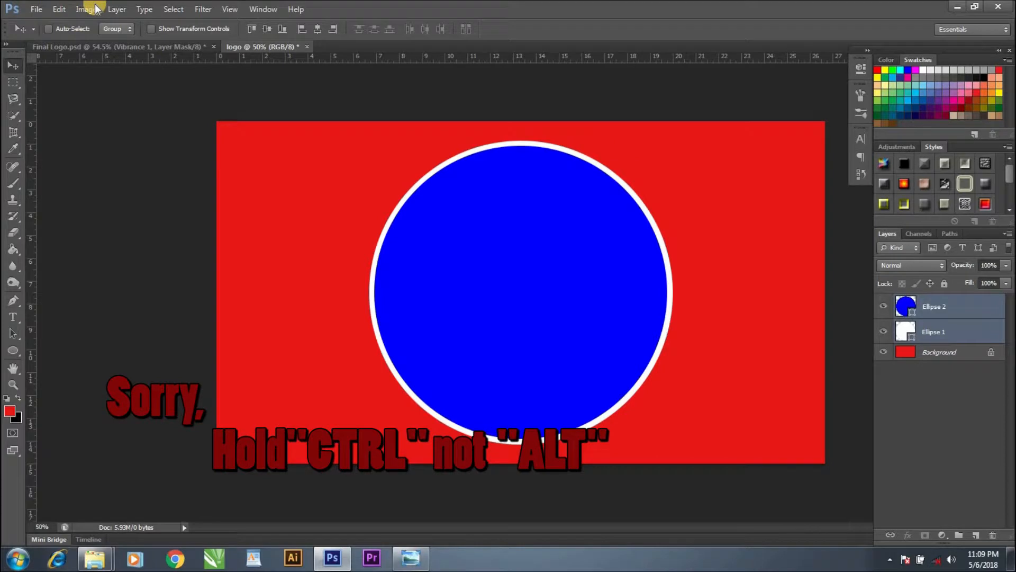
left_click(116, 9)
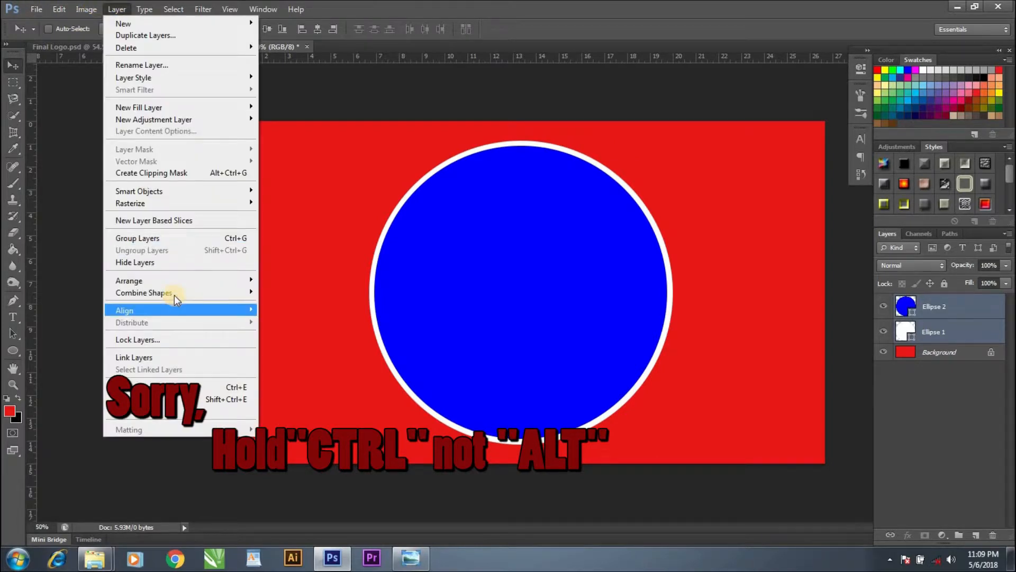
mouse_move(190, 292)
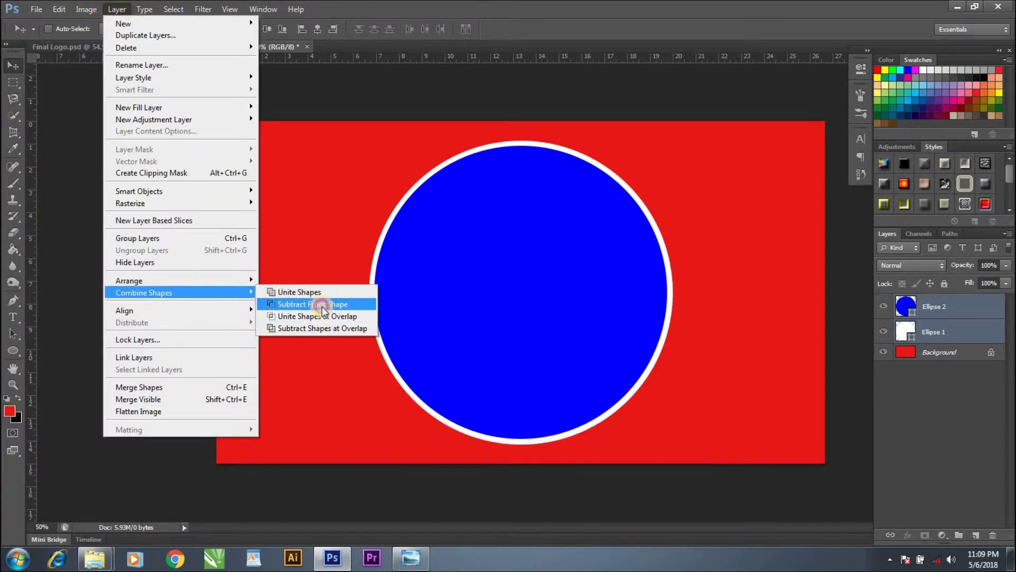
left_click(322, 306)
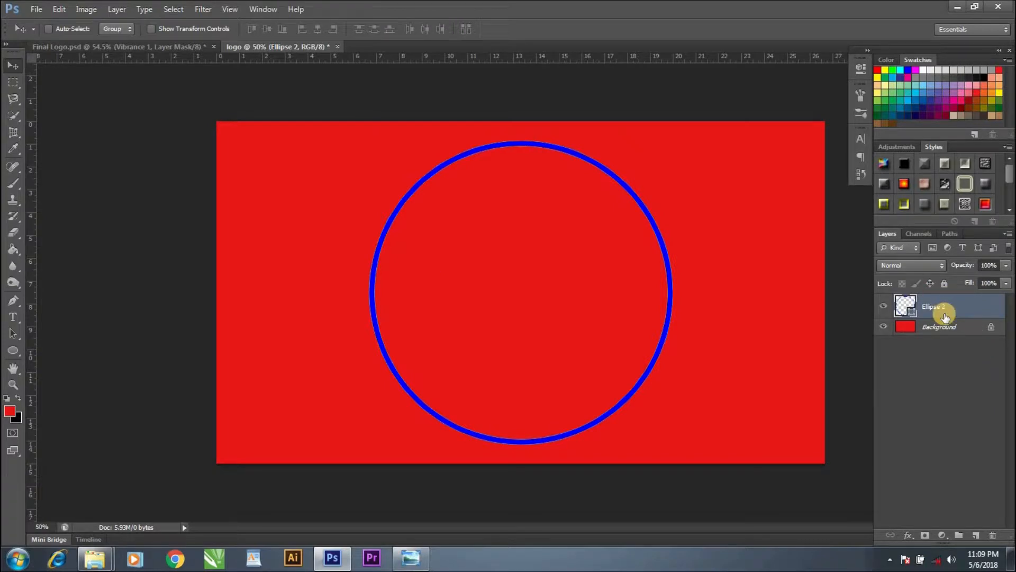
Duplicate the ring and scale the copy down from its center to about 880 px, so it sits inside the original
key("ctrl+j")
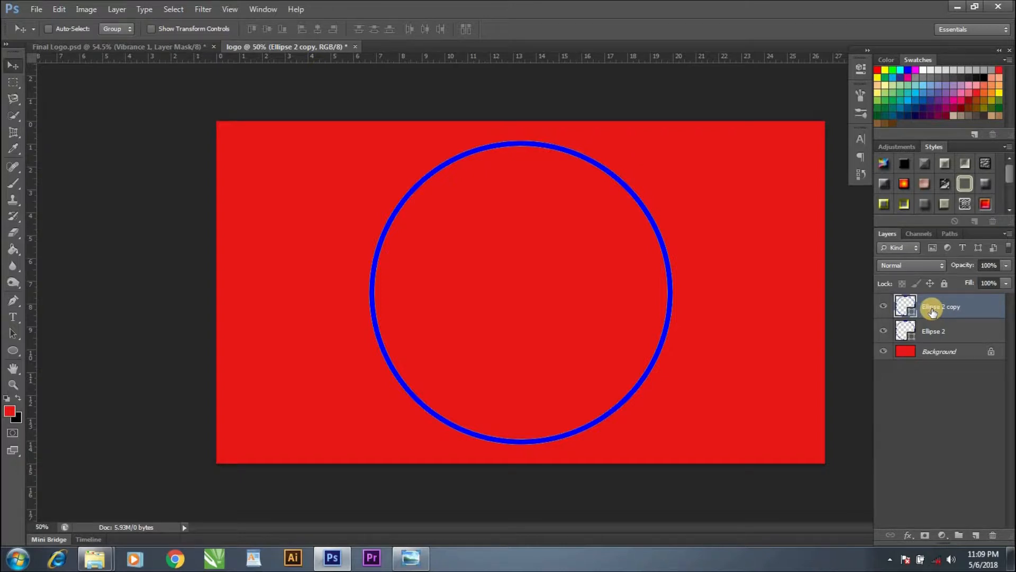
key("ctrl+t")
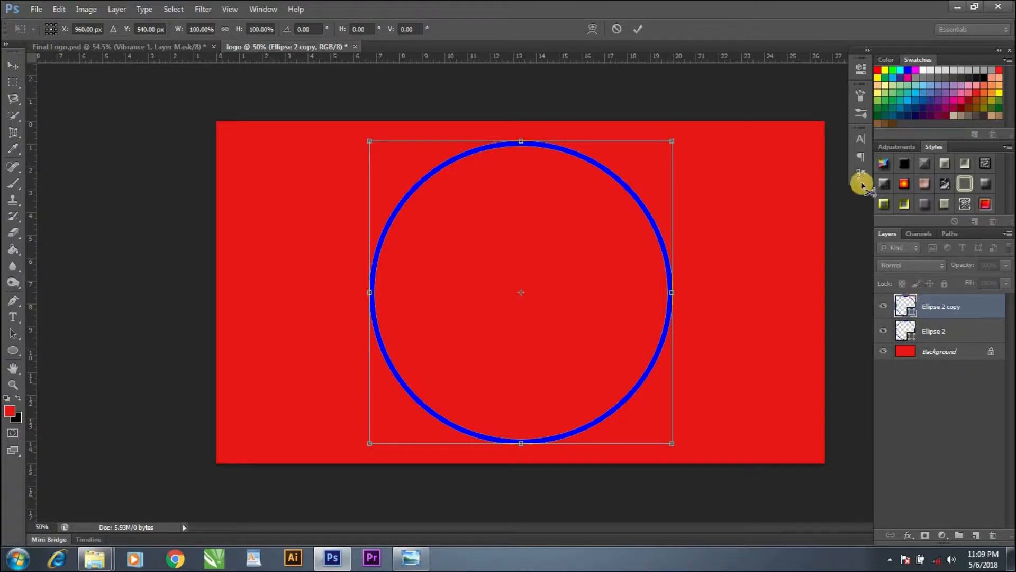
left_click_drag(665, 141, 659, 153)
left_click(638, 29)
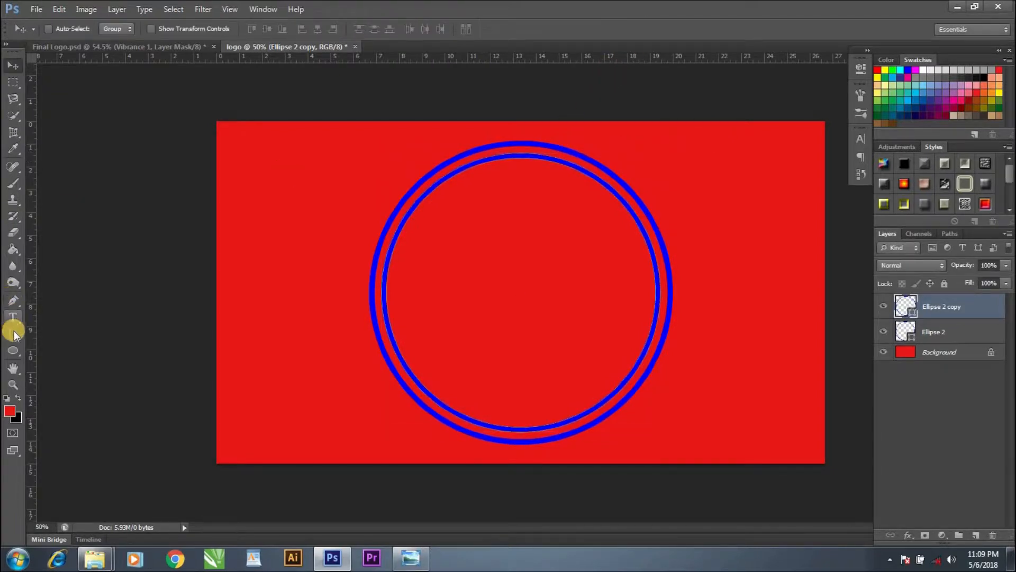
Select the inner circle path of the smaller ring and scale it down from its center to about 91% to thicken the ring
left_click(13, 333)
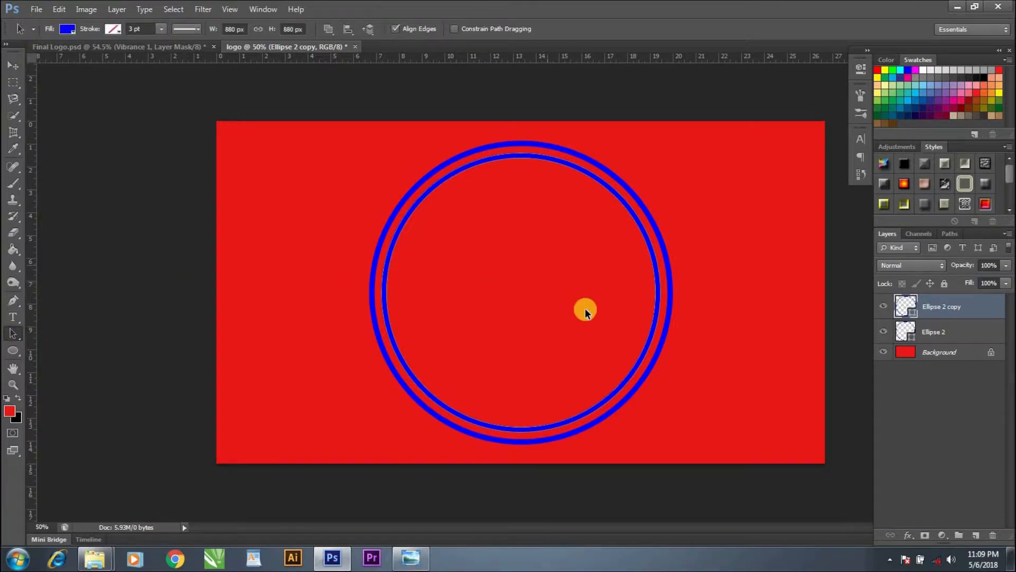
right_click(14, 335)
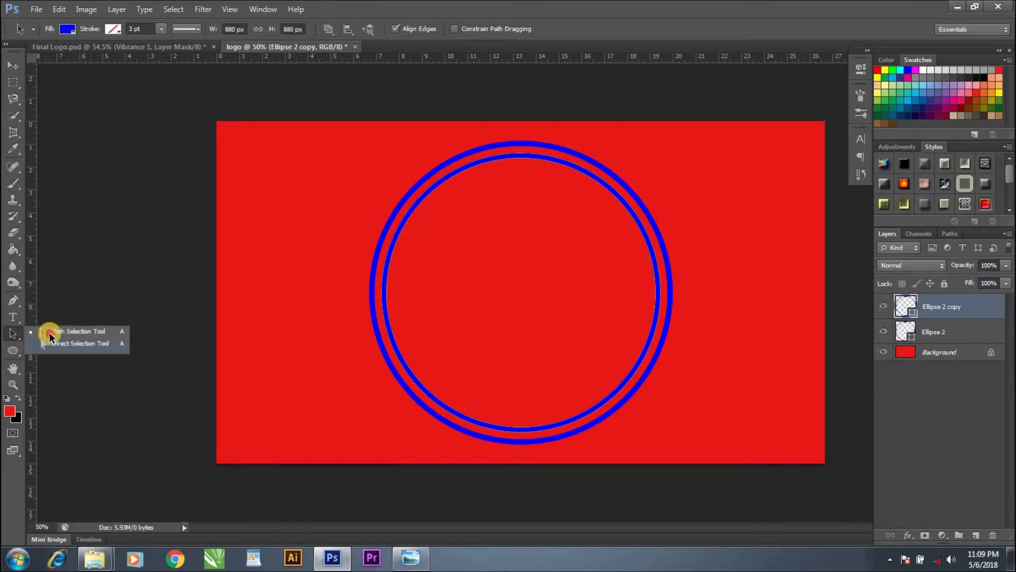
left_click(573, 319)
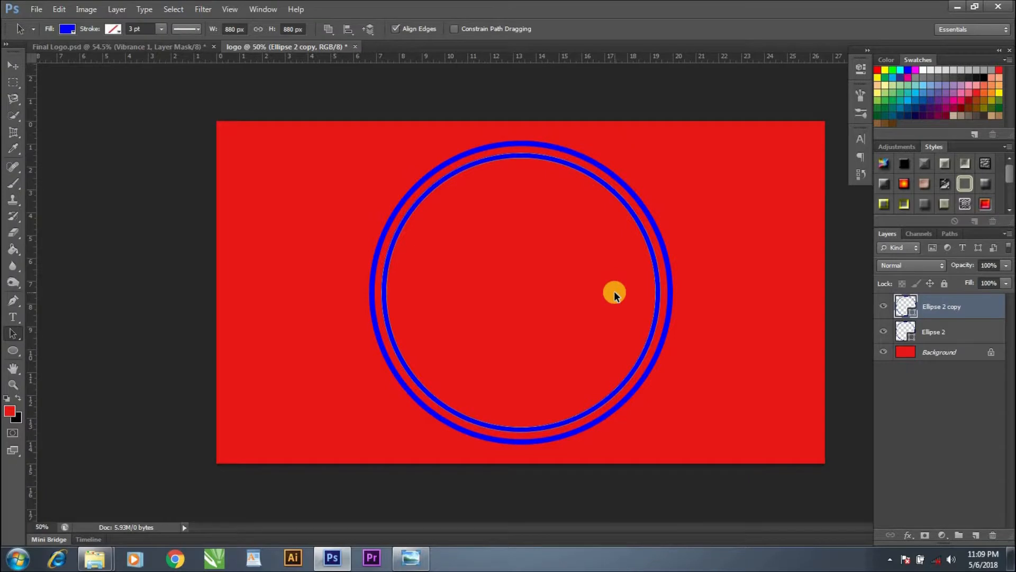
scroll(614, 293, "down", 3)
scroll(614, 292, "up", 6)
scroll(668, 289, "up", 1)
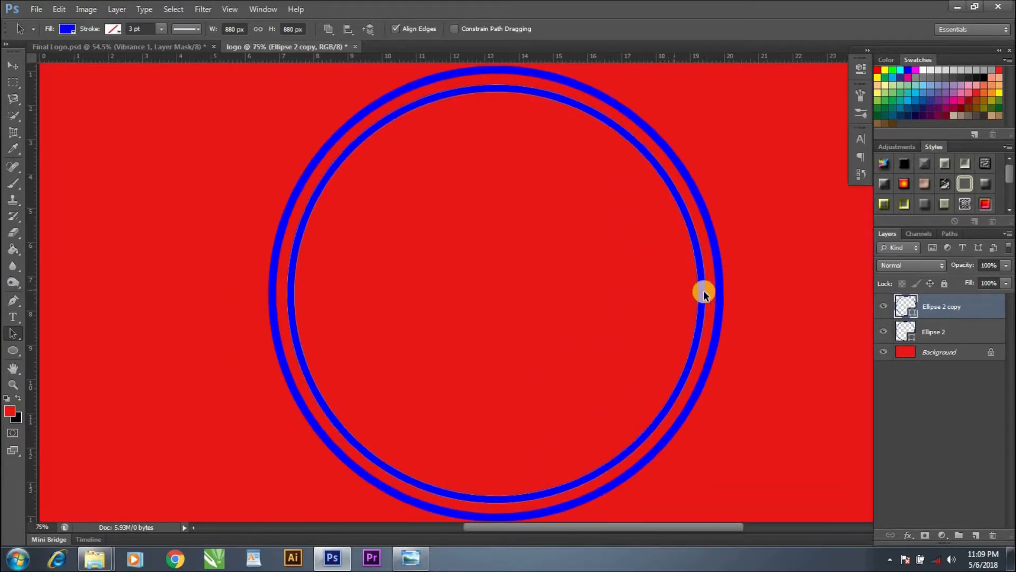
scroll(704, 293, "up", 4)
left_click(694, 292)
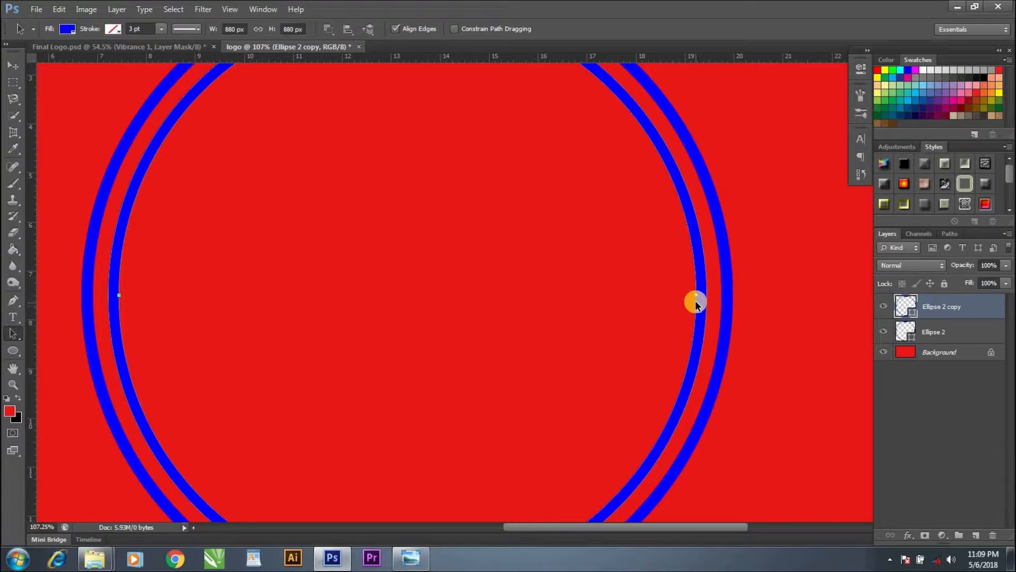
left_click(706, 302)
scroll(695, 294, "down", 3)
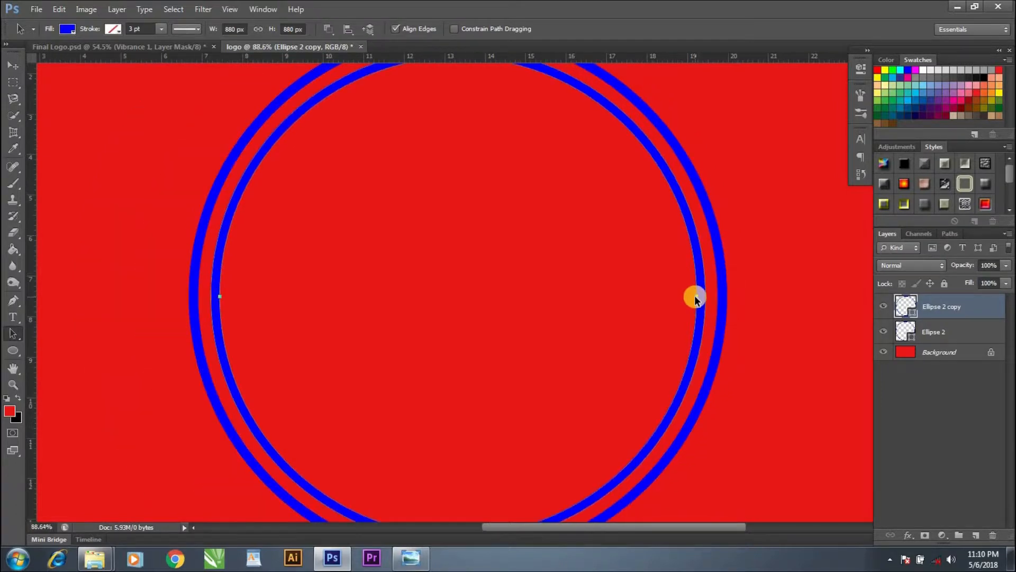
scroll(694, 298, "down", 1)
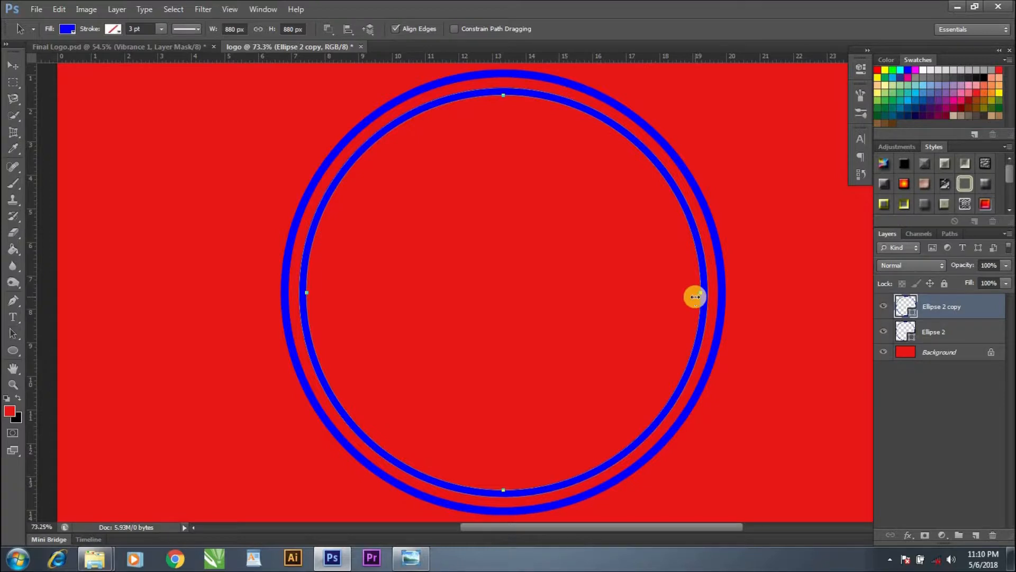
key("ctrl+t")
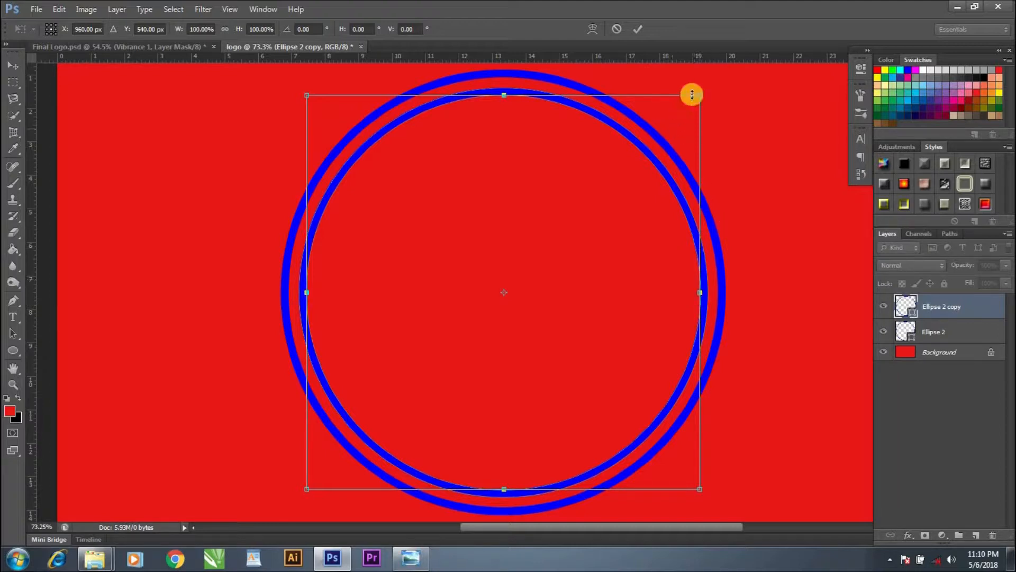
left_click_drag(699, 94, 684, 114)
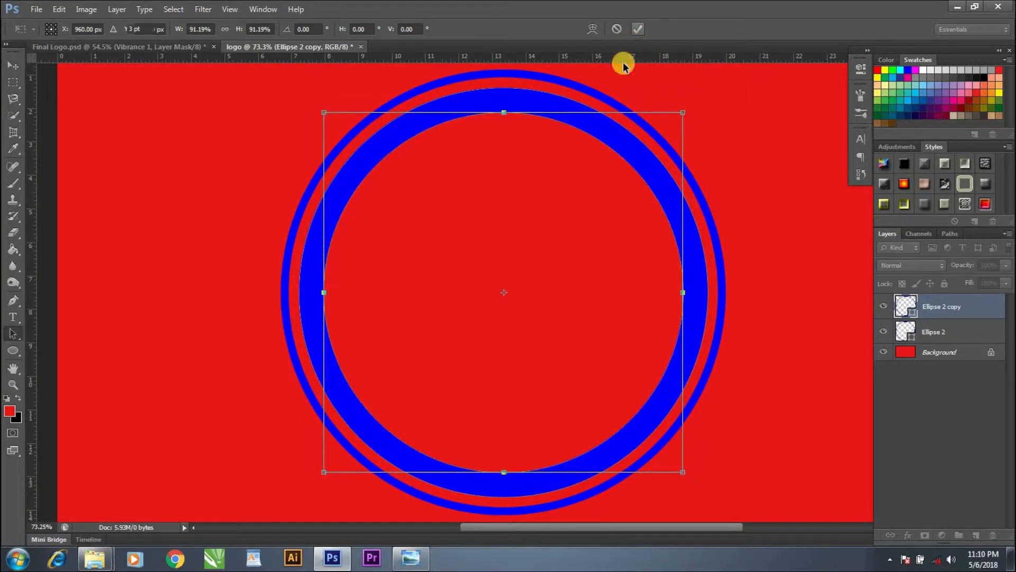
key("Return")
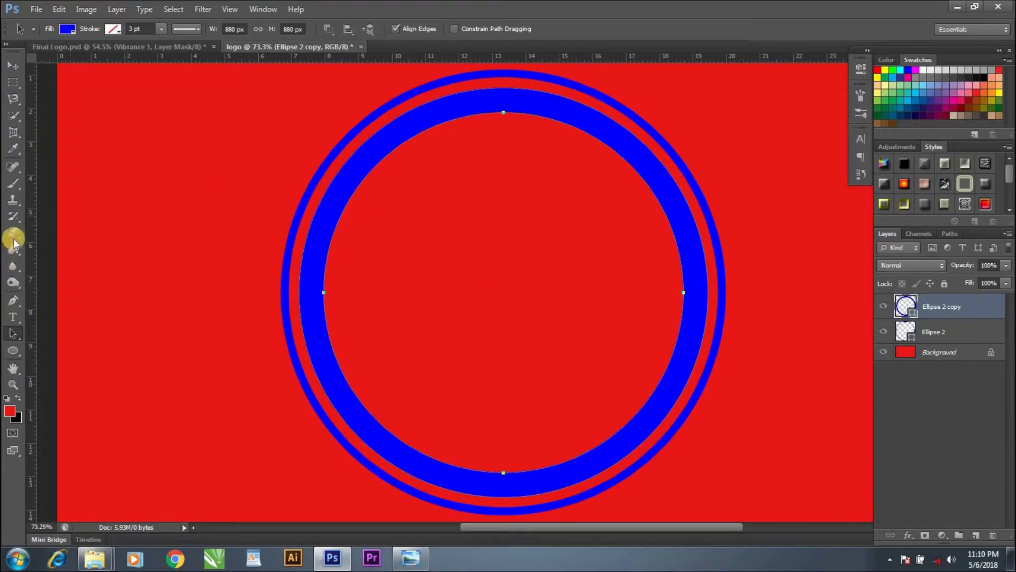
Draw a circle about 465 px wide on a new layer beside the rings and fill it with blue
left_click(976, 534)
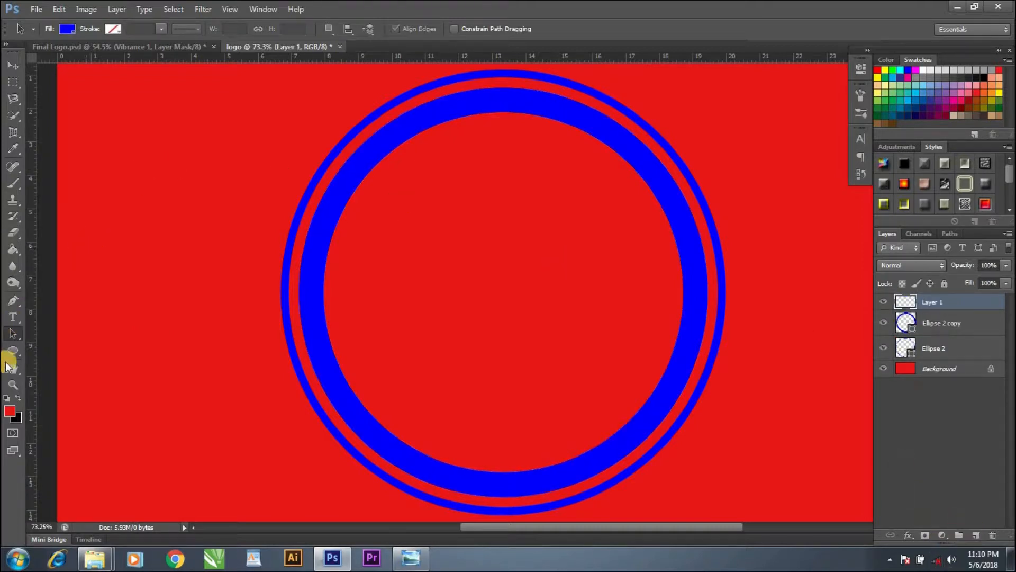
left_click(13, 350)
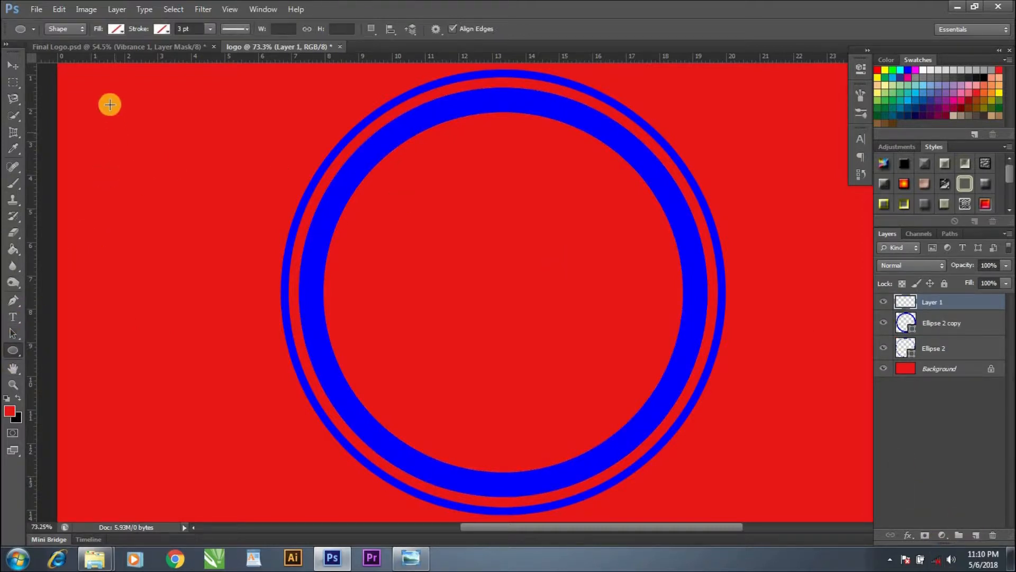
left_click_drag(224, 265, 281, 321)
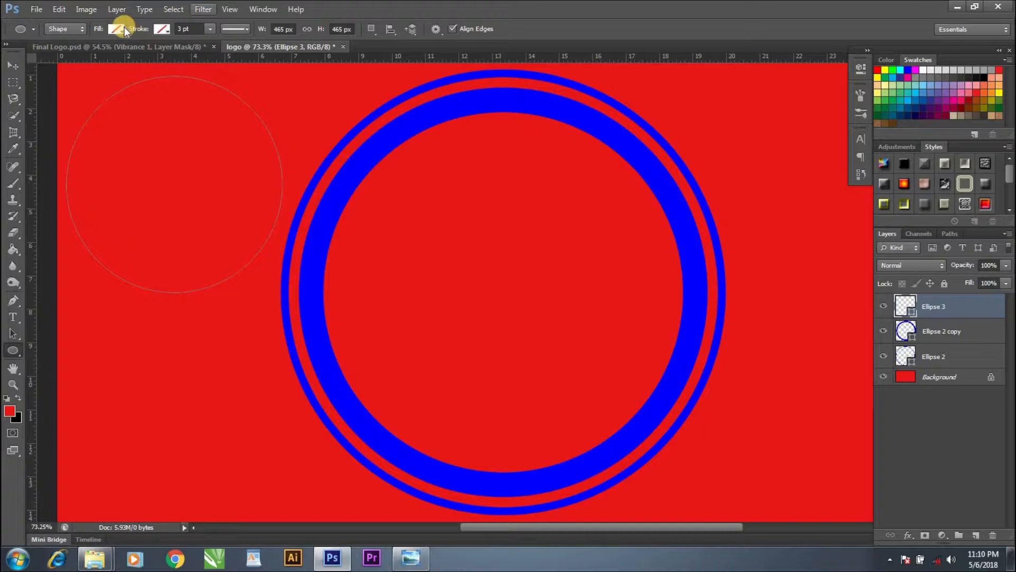
left_click(117, 29)
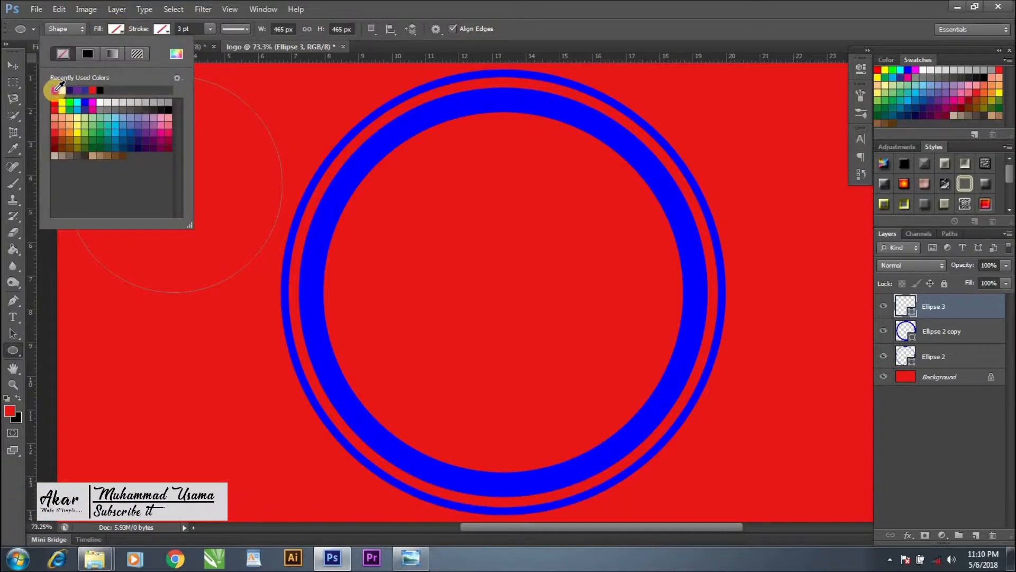
left_click(54, 90)
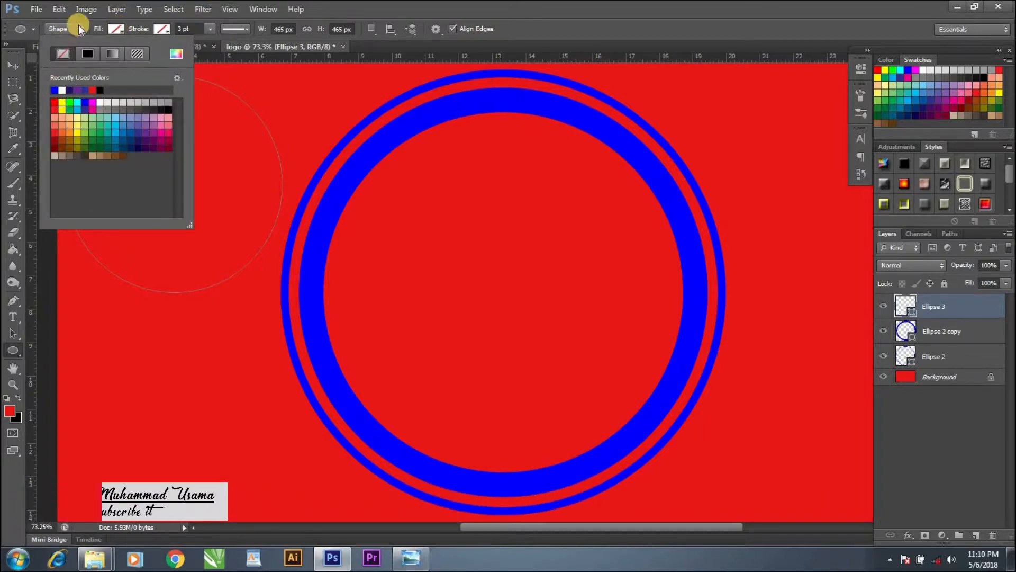
left_click(180, 271)
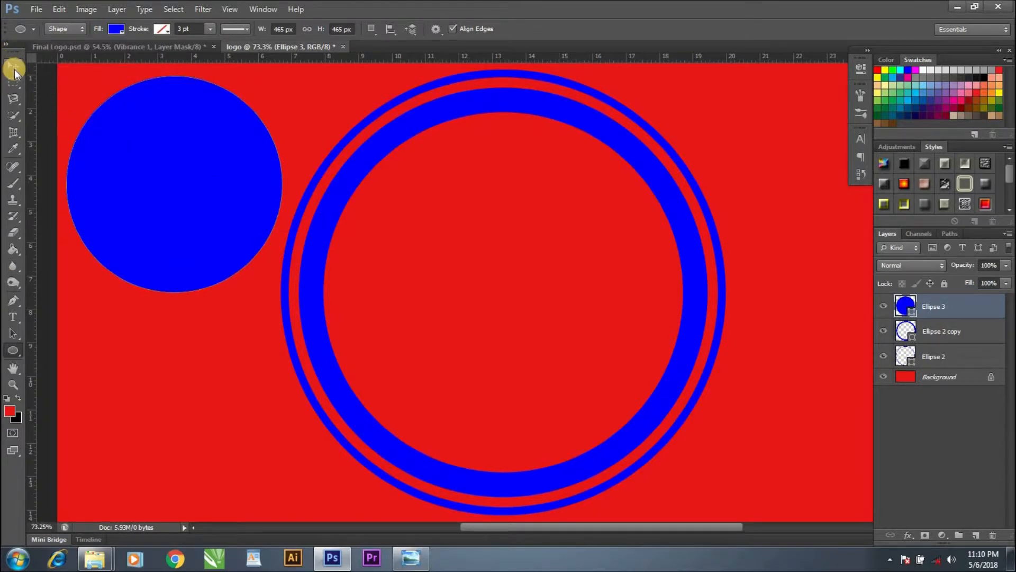
Center the new blue circle on the canvas in both directions and scale it up from its center to about 143%
key("ctrl+a")
left_click(11, 65)
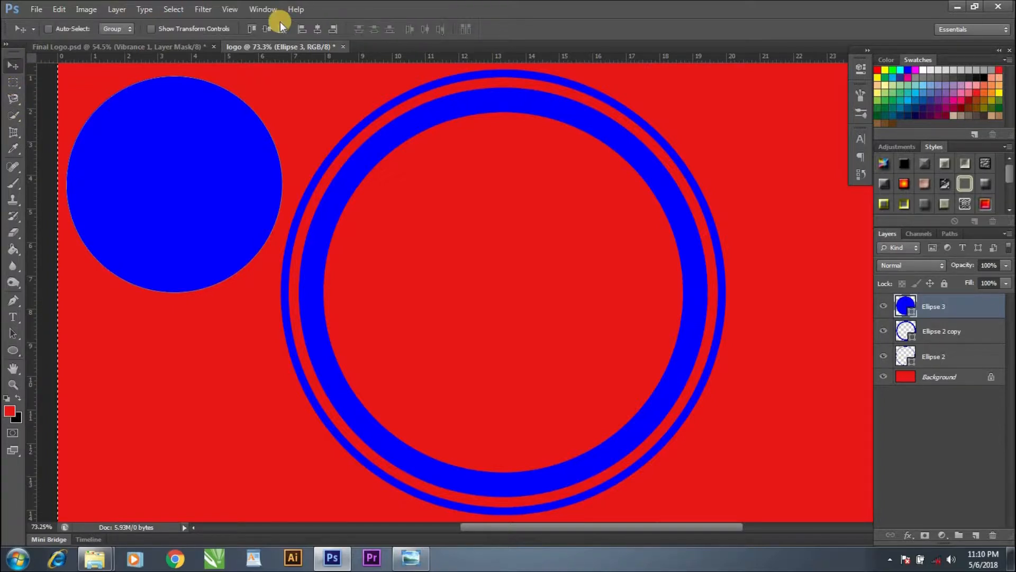
left_click(320, 29)
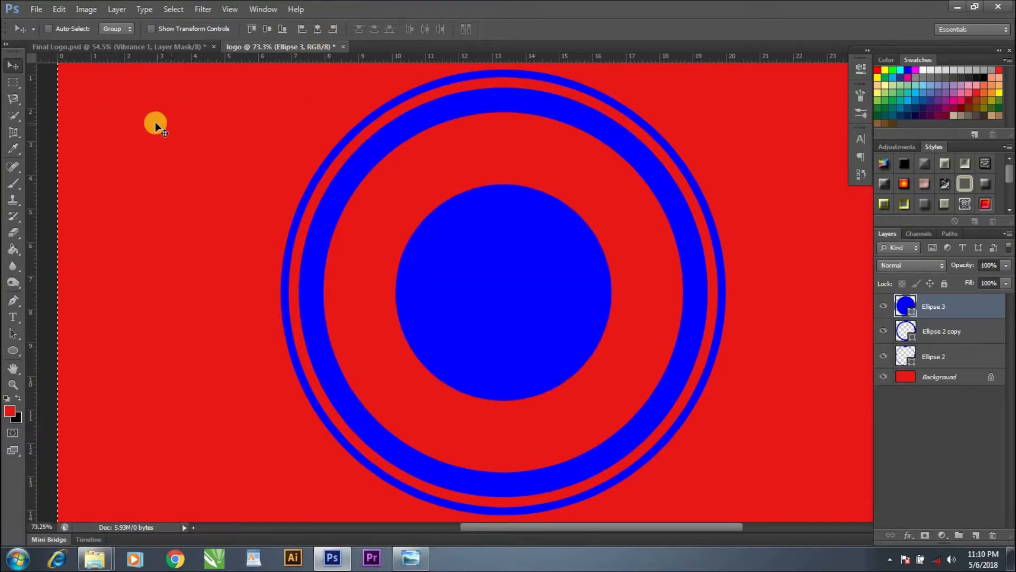
key("ctrl+t")
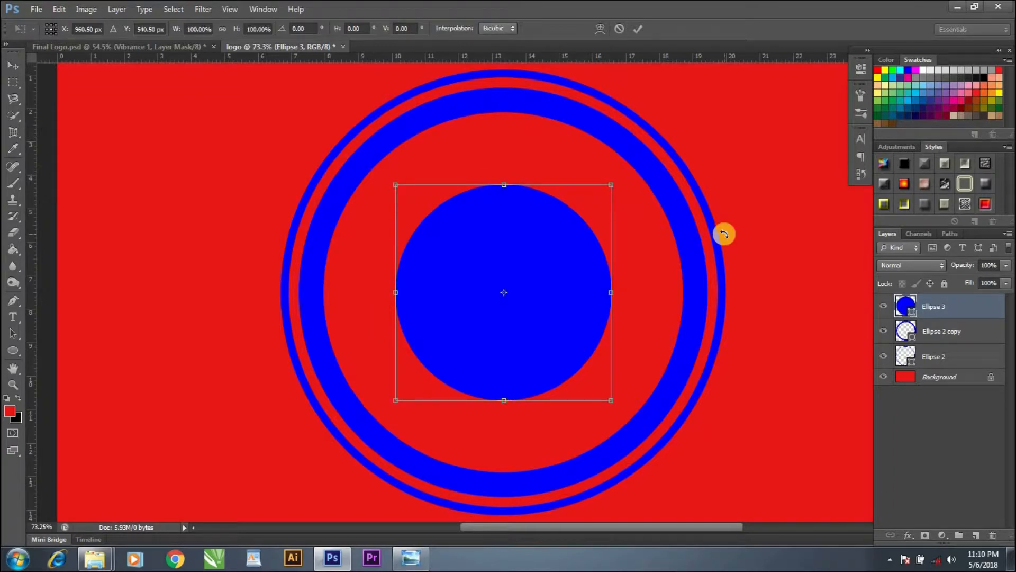
left_click_drag(611, 185, 646, 129)
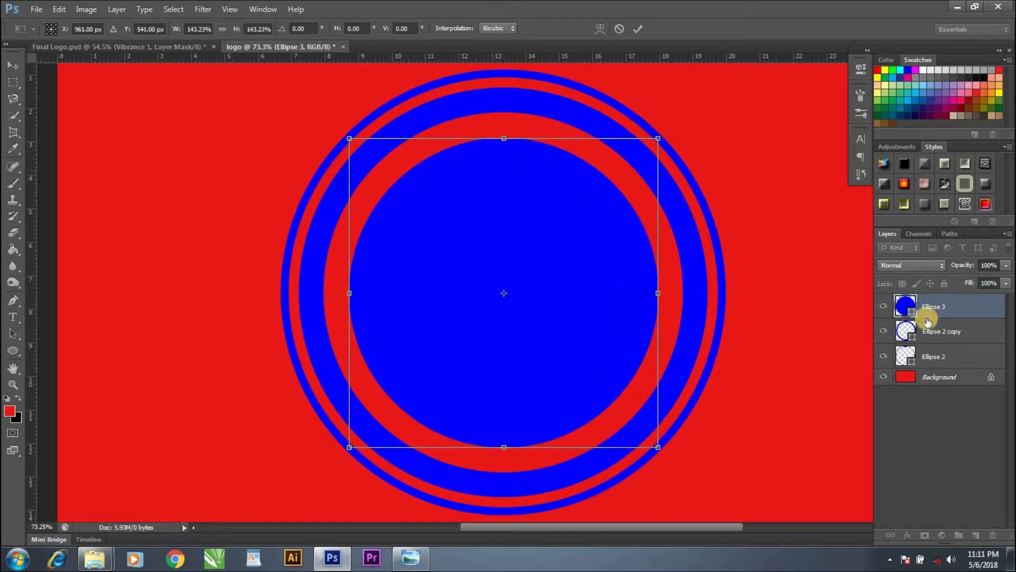
left_click(638, 28)
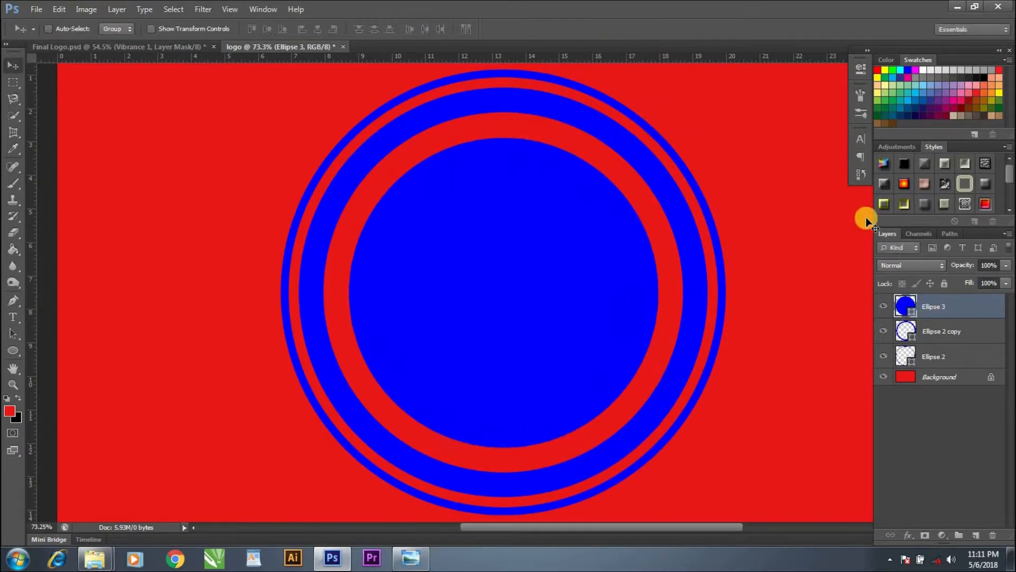
Duplicate the blue center circle and scale the copy down from its center to about 91%
key("ctrl+j")
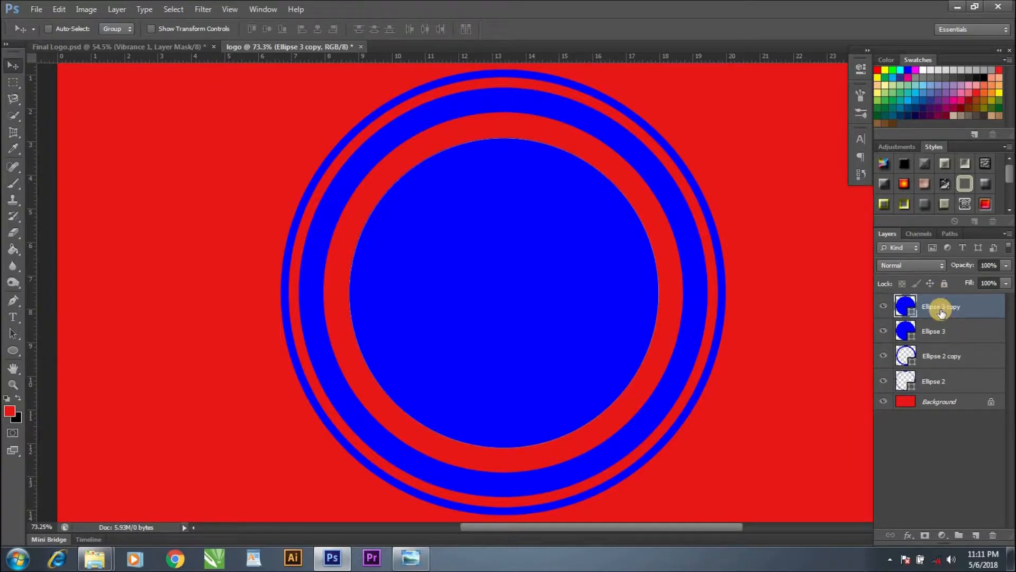
key("ctrl+t")
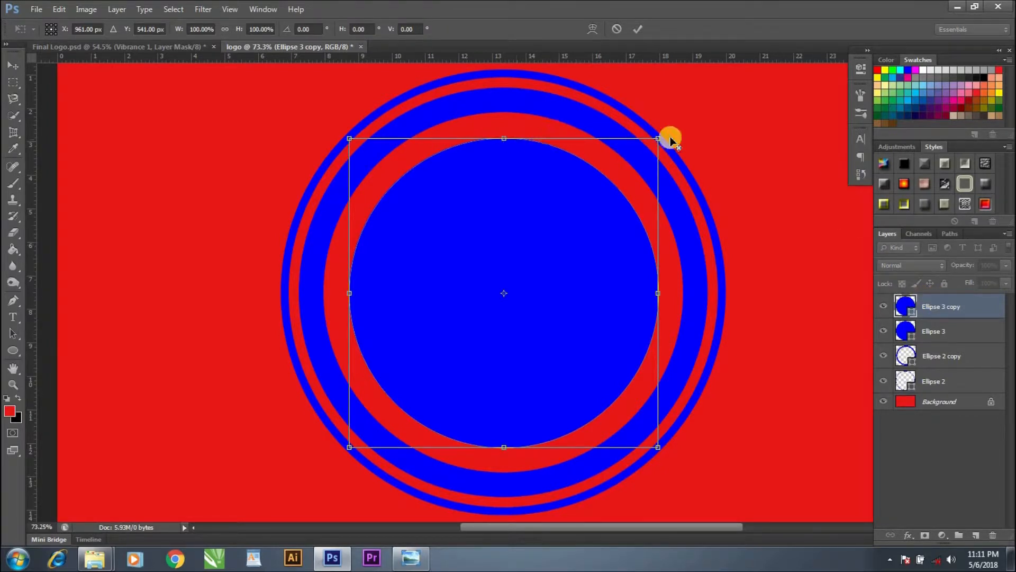
left_click_drag(659, 137, 645, 150)
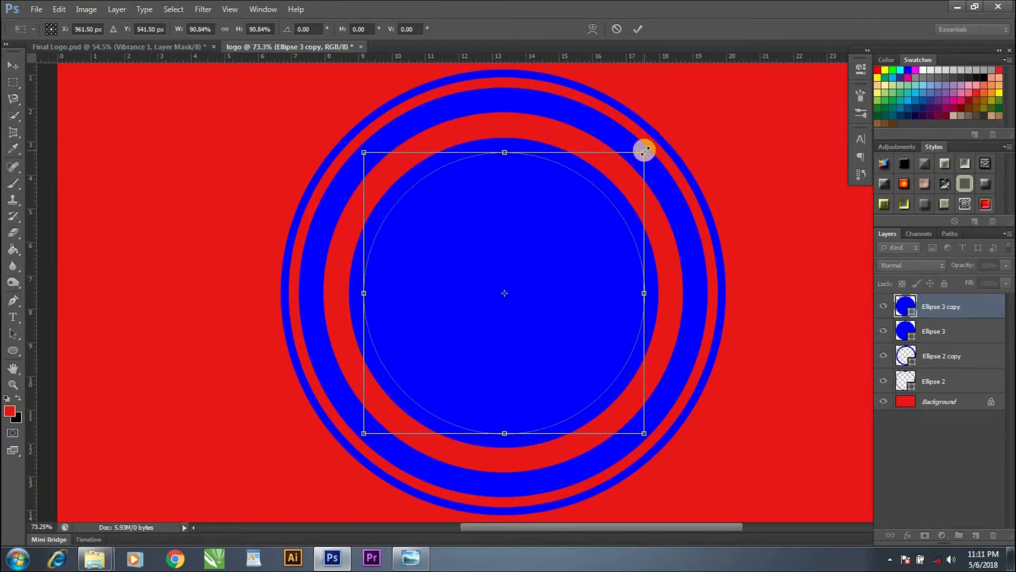
left_click(638, 29)
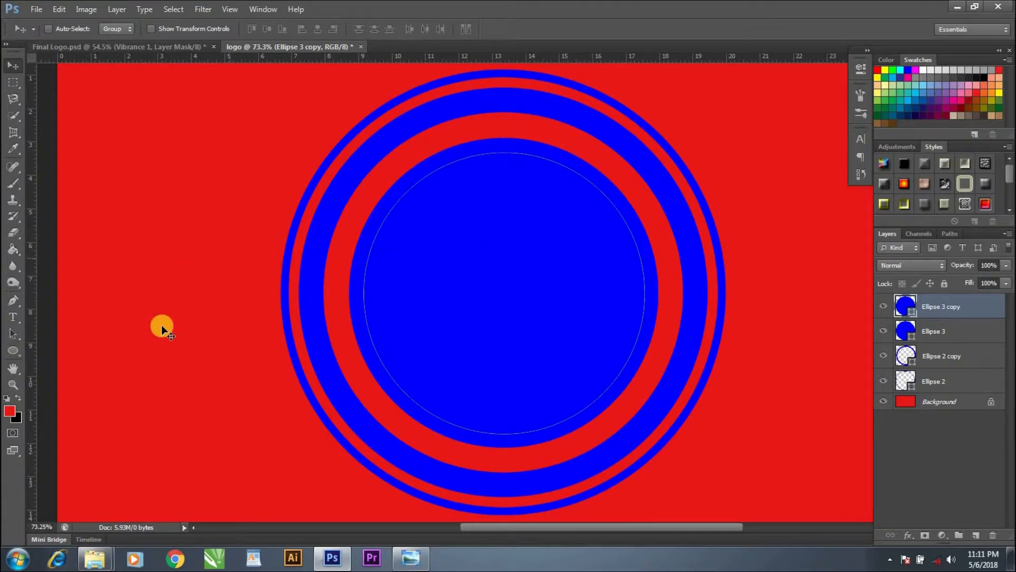
Remove the fill from the smaller circle copy and give it a solid black stroke
left_click(14, 335)
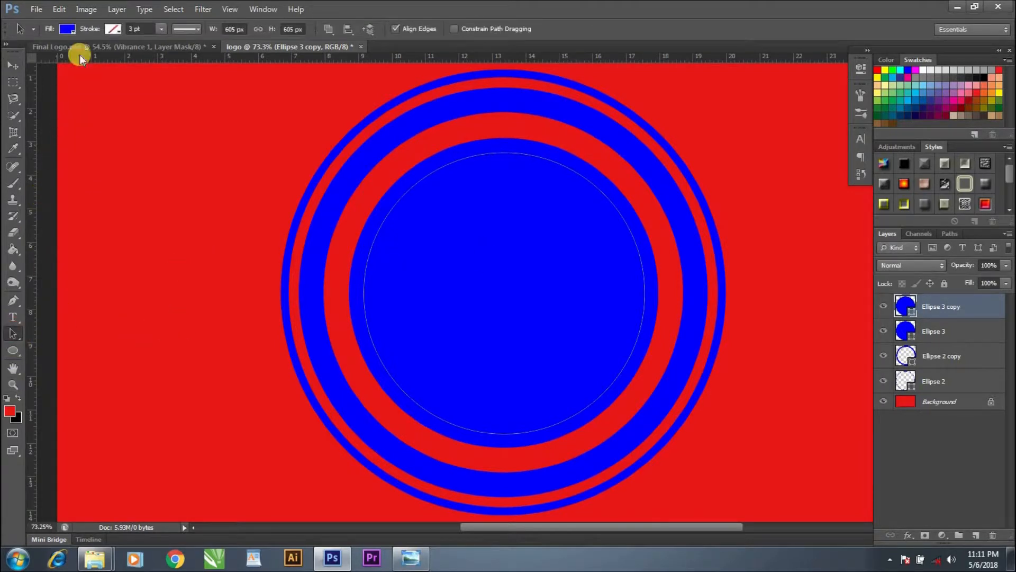
left_click(68, 29)
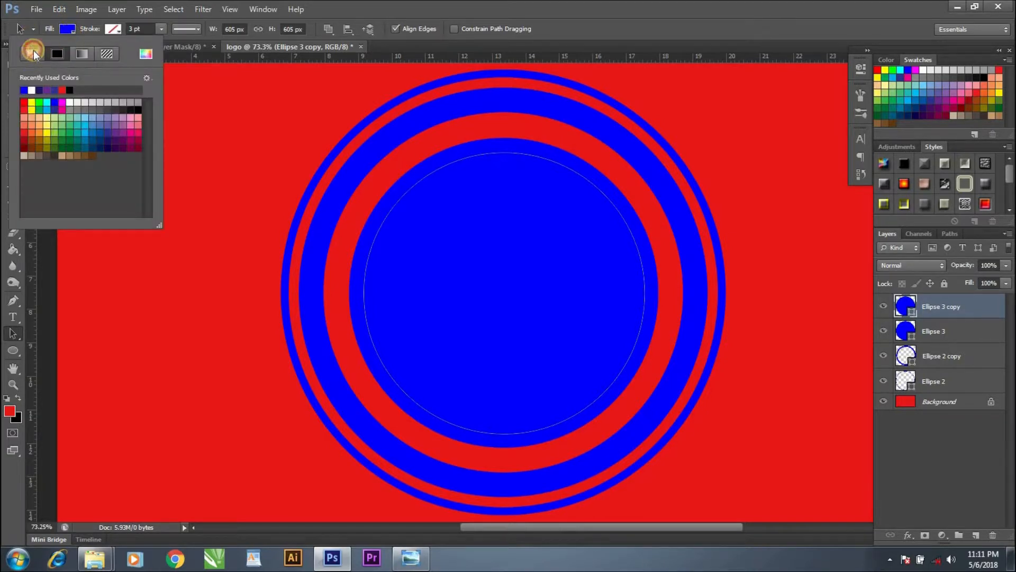
left_click(33, 50)
left_click(113, 30)
left_click(83, 53)
left_click(97, 90)
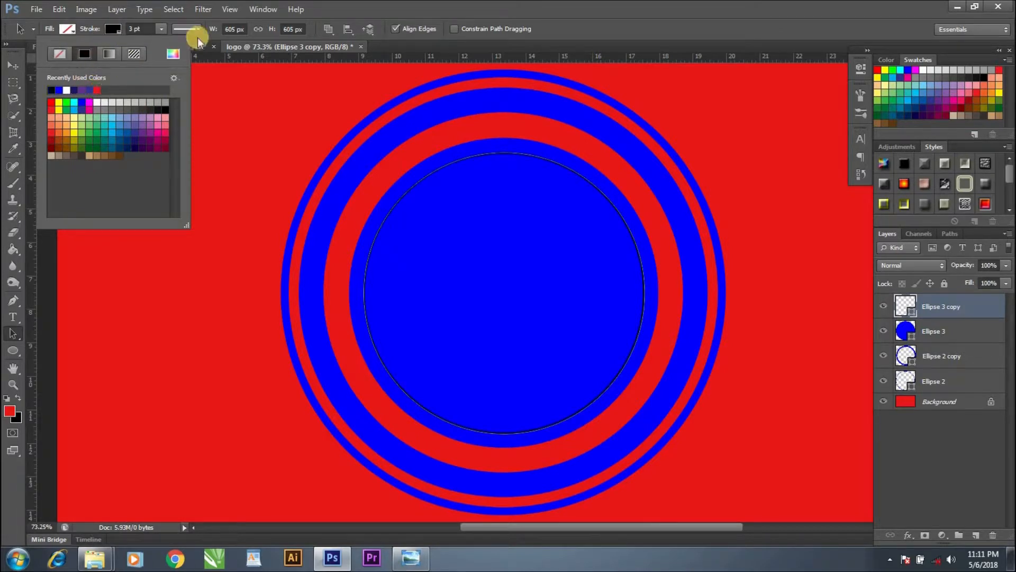
Set the black stroke's width to about 9.58 pt and change its line style to dashed
left_click(161, 30)
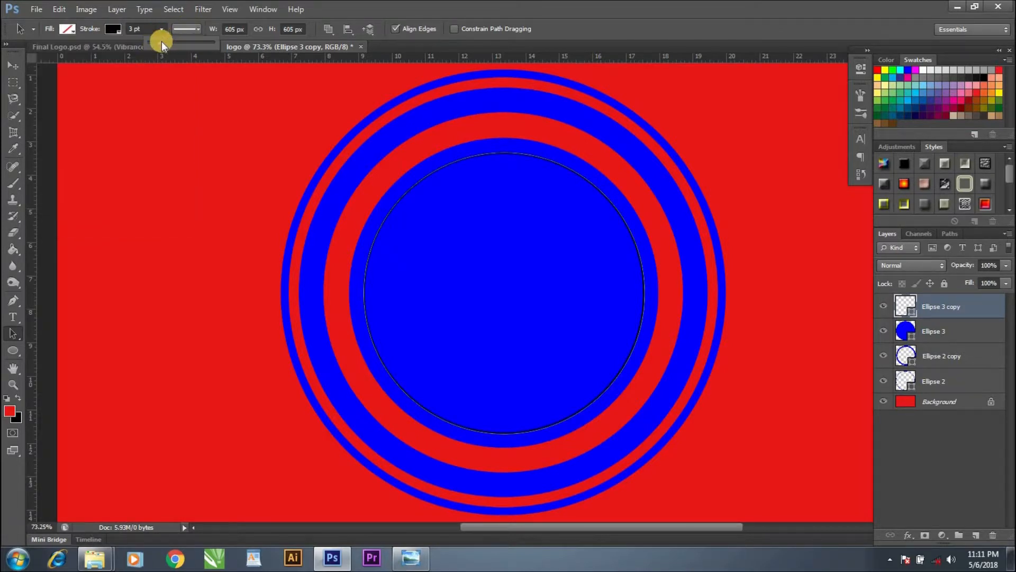
left_click_drag(167, 44, 169, 45)
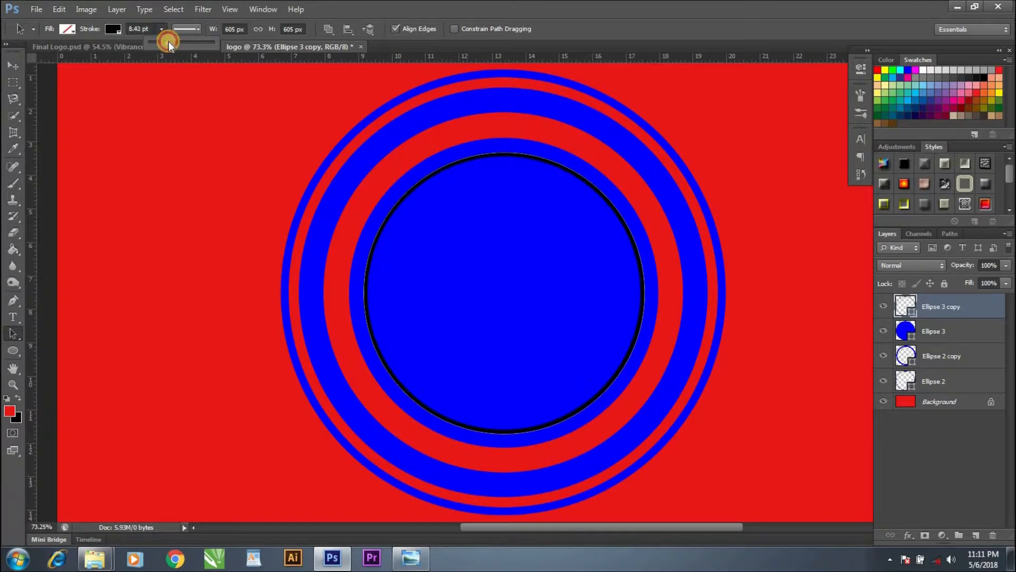
left_click(197, 29)
left_click(190, 83)
left_click(429, 222)
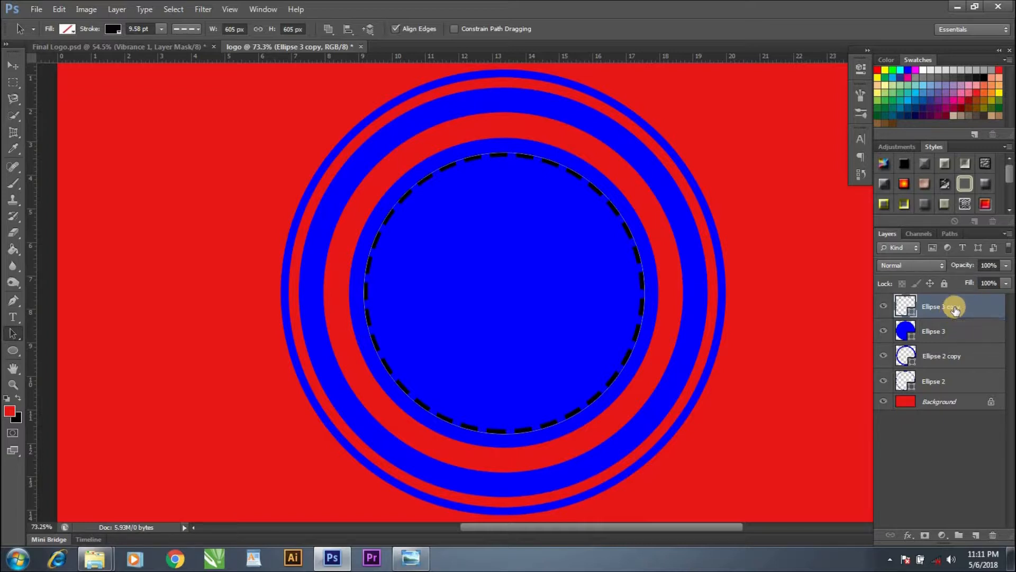
Duplicate the dashed circle outline and scale the copy up from its center to about 167%, just outside the thin outer blue ring
key("ctrl+j")
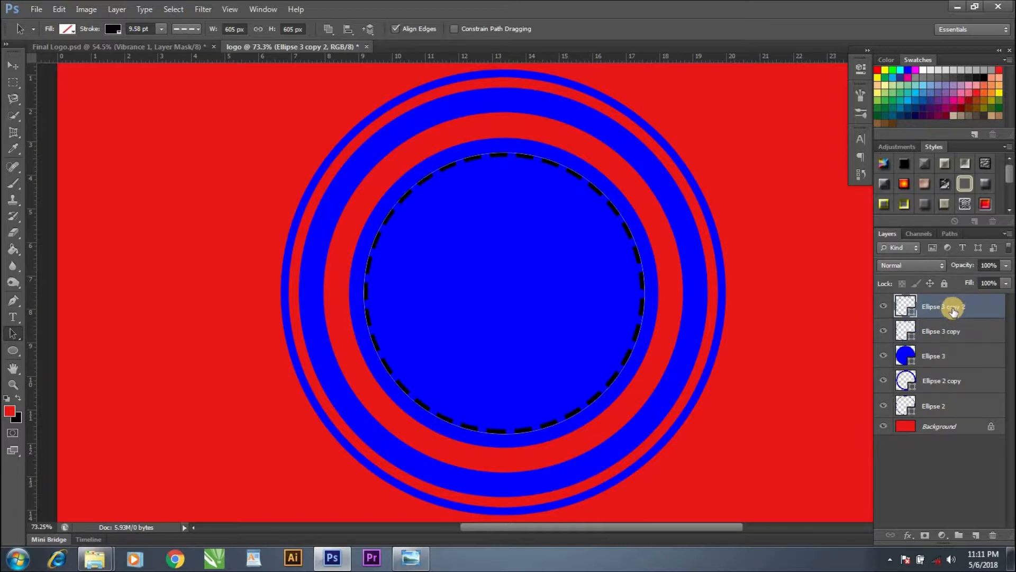
scroll(758, 367, "down", 2)
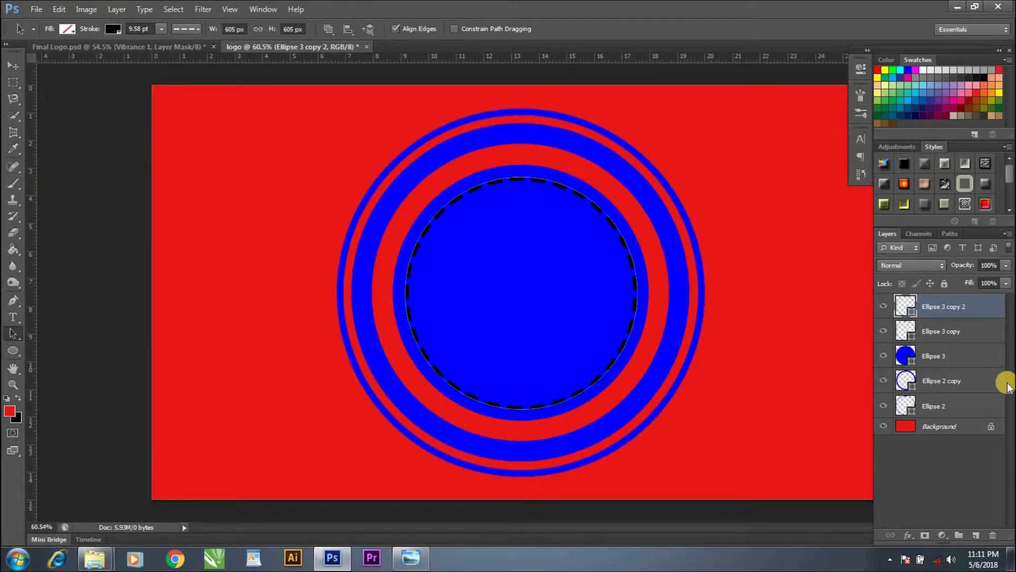
key("ctrl+t")
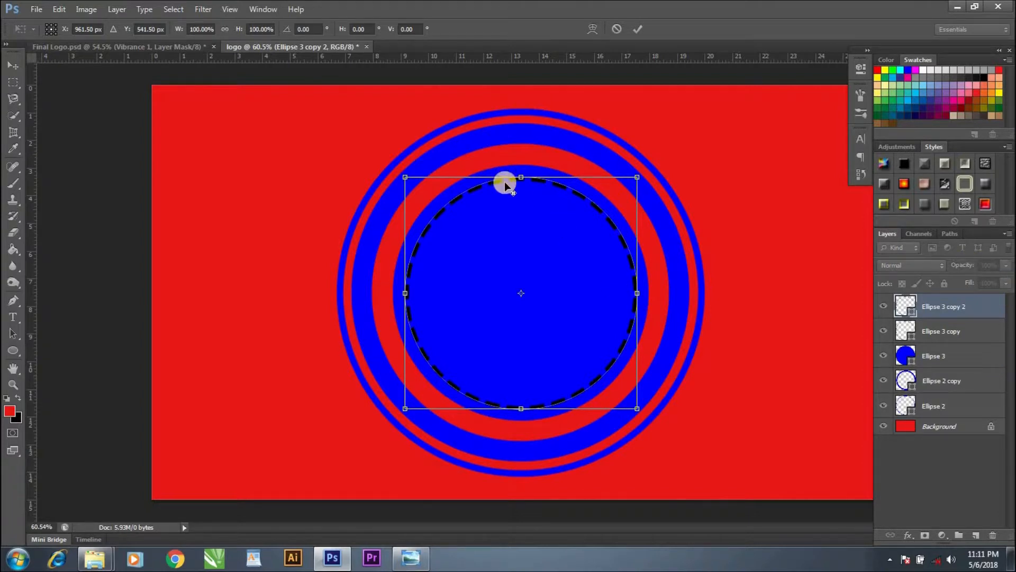
left_click_drag(639, 177, 708, 91)
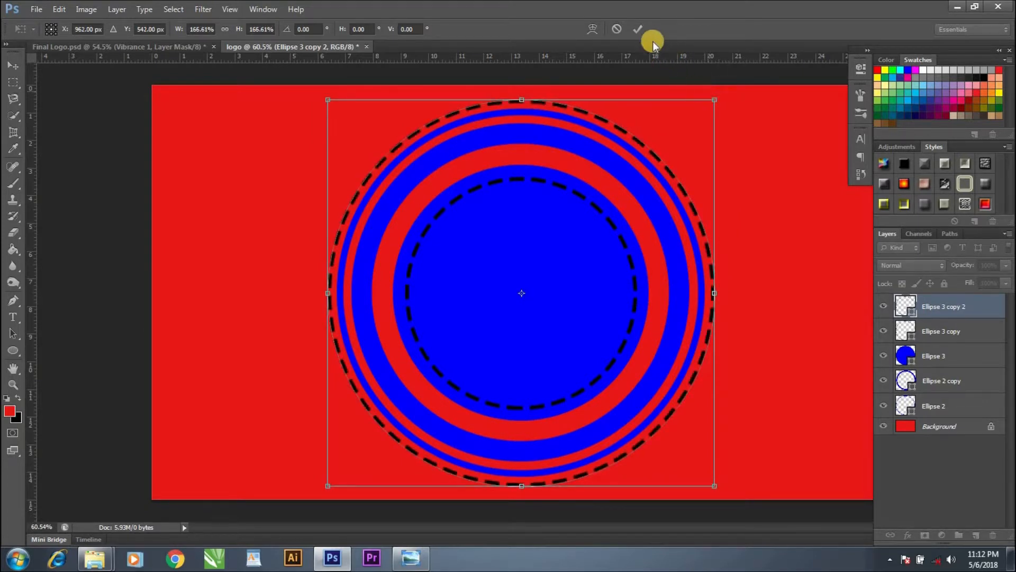
key("Return")
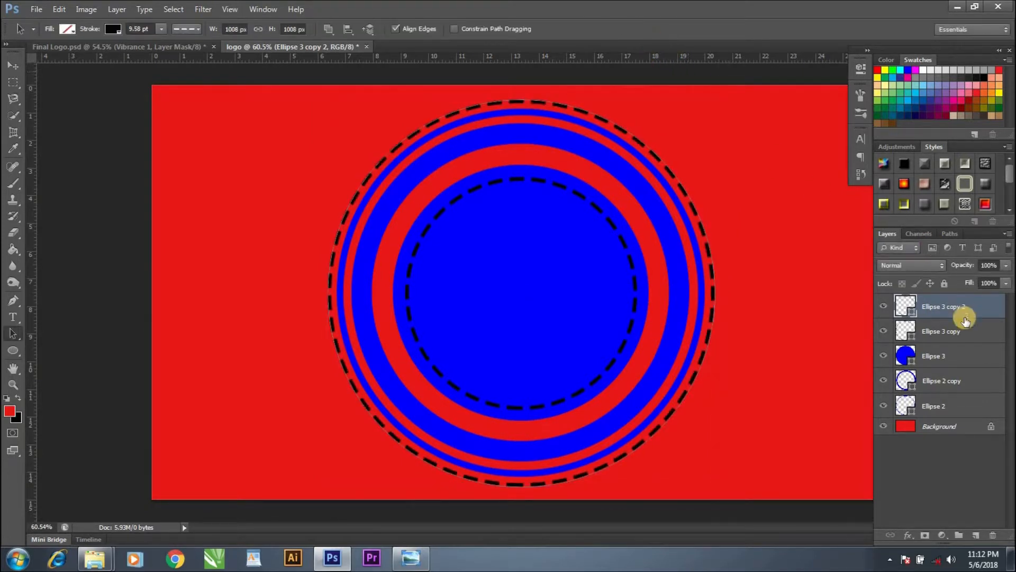
Duplicate the large dashed circle and scale the copy up from its center to about 104%
key("ctrl+j")
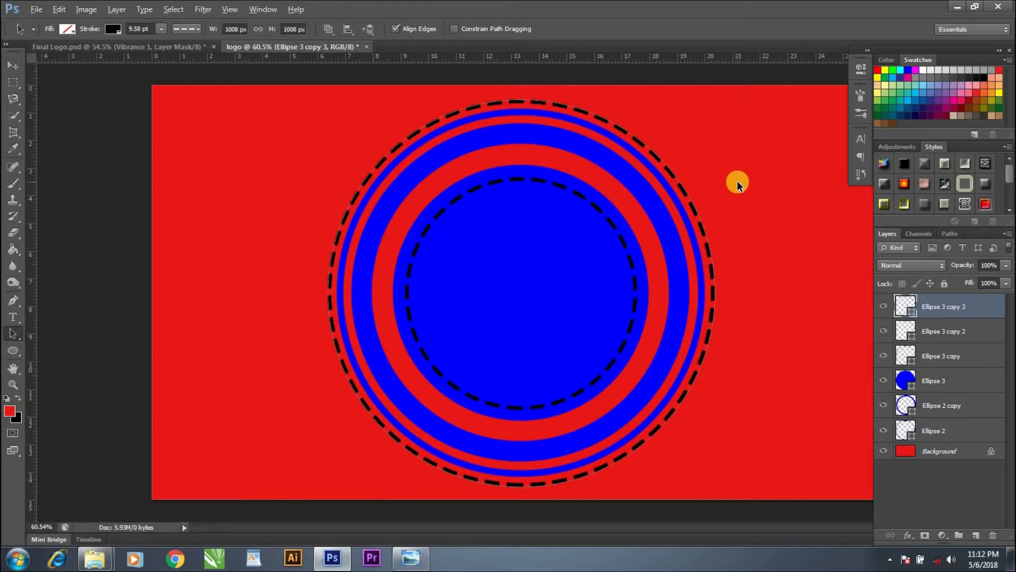
key("ctrl+t")
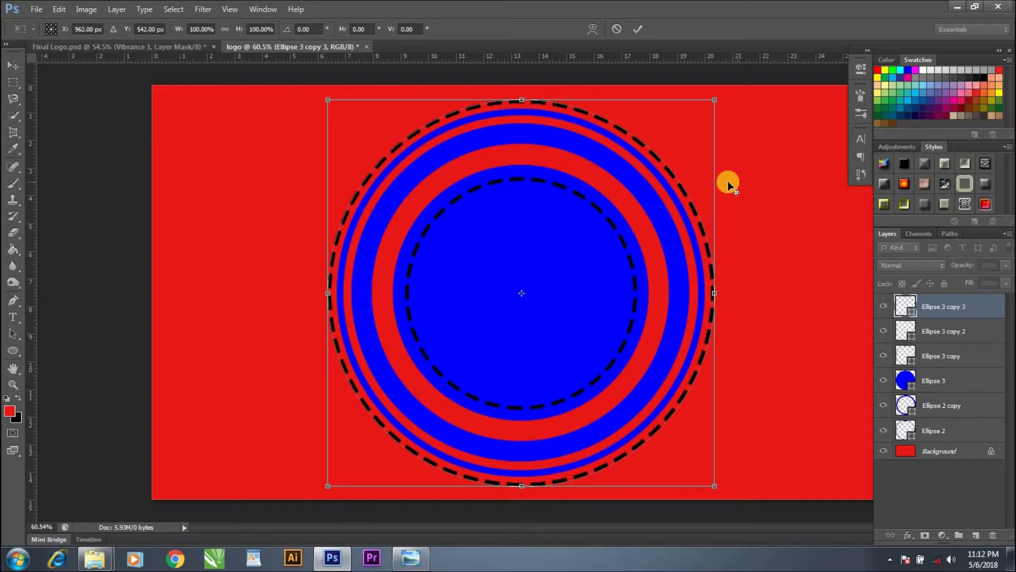
left_click_drag(712, 97, 720, 93)
left_click(638, 29)
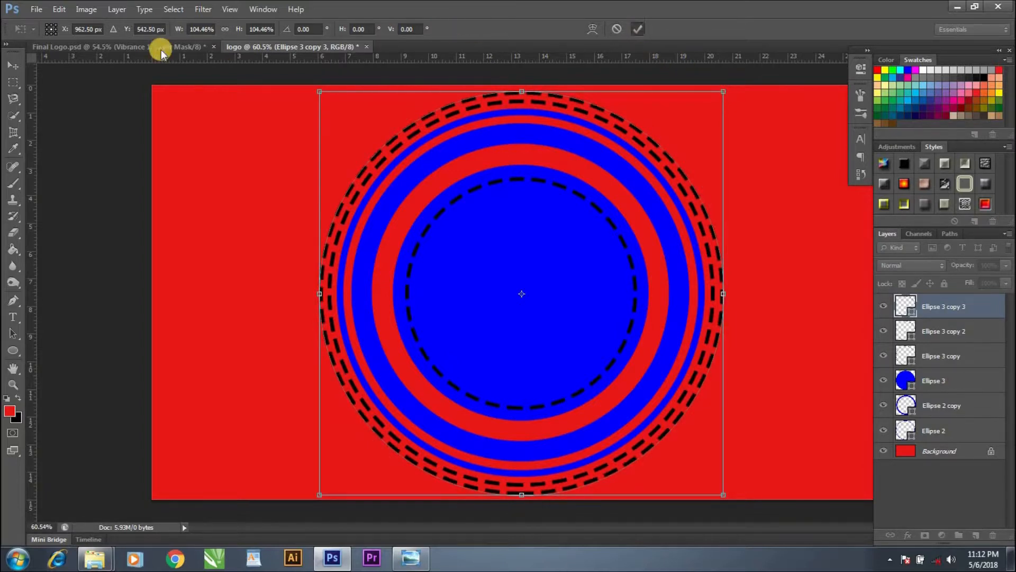
Change the outermost circle's stroke style from dashed to dotted and deselect its layer
left_click(186, 29)
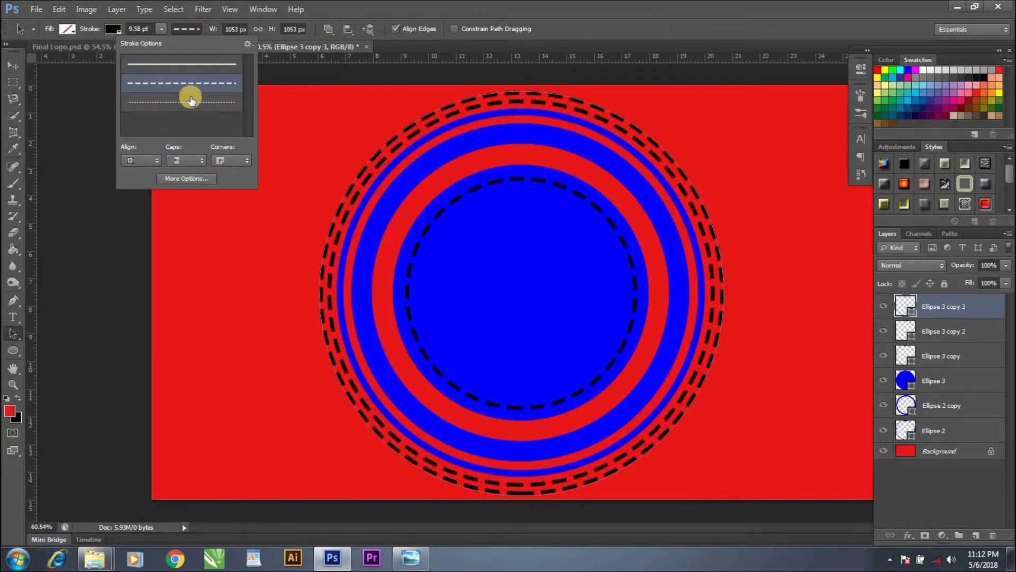
left_click(191, 100)
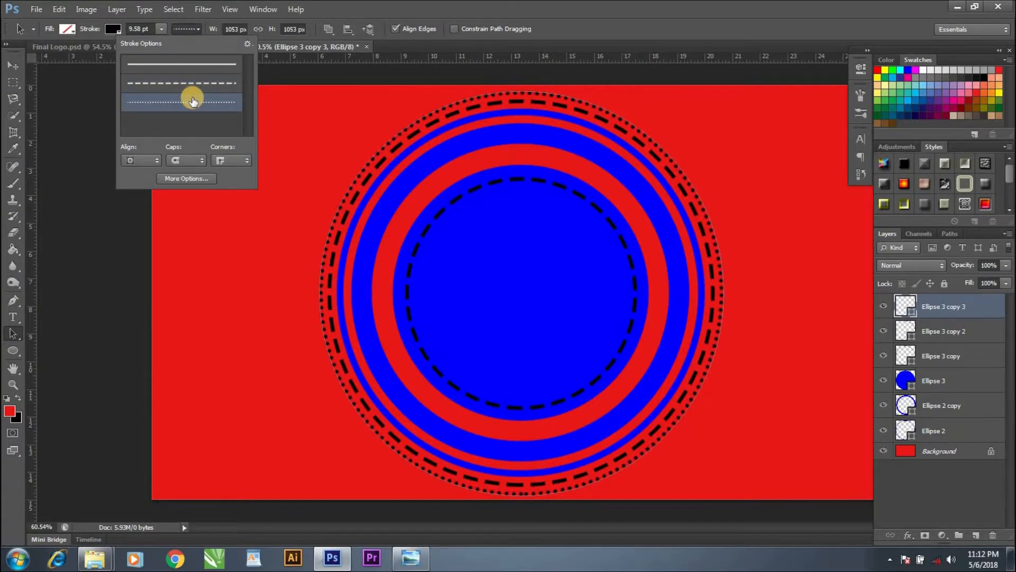
left_click(896, 489)
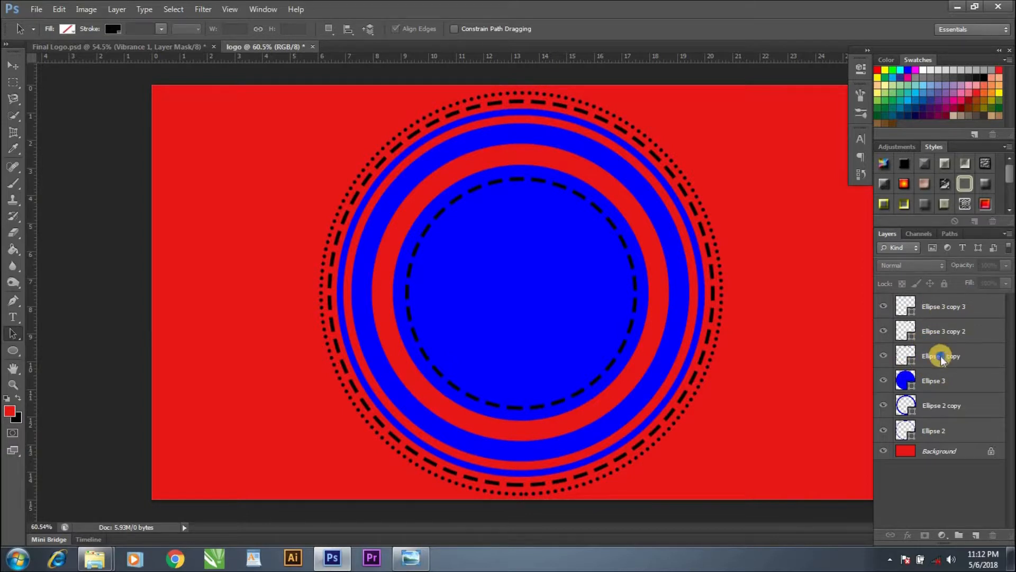
Rasterize the three outline layers Ellipse 3 copy, Ellipse 3 copy 2 and Ellipse 3 copy 3
right_click(930, 357)
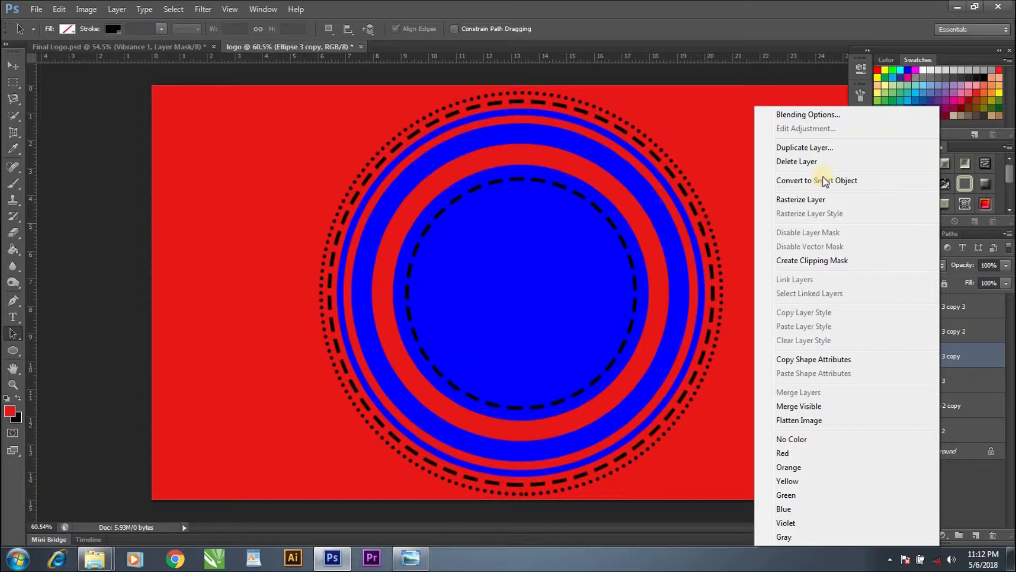
left_click(856, 198)
left_click(921, 330)
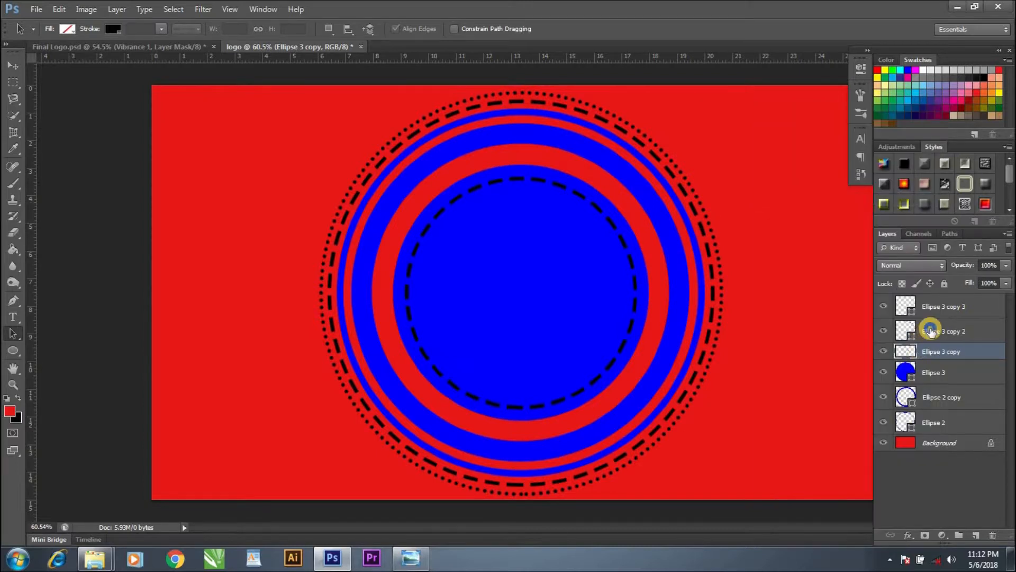
right_click(924, 331)
left_click(845, 200)
left_click(880, 307)
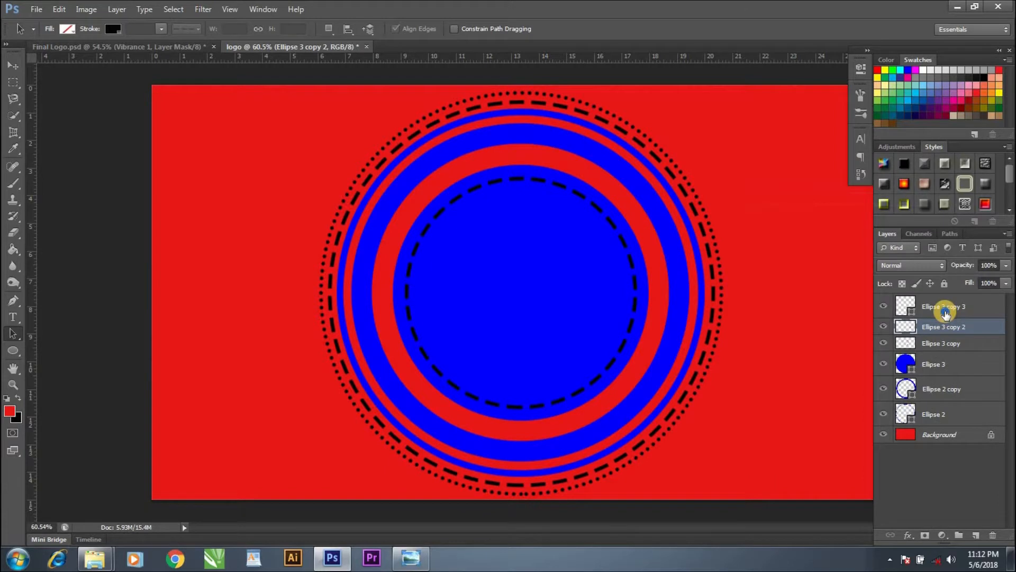
right_click(881, 307)
left_click(872, 201)
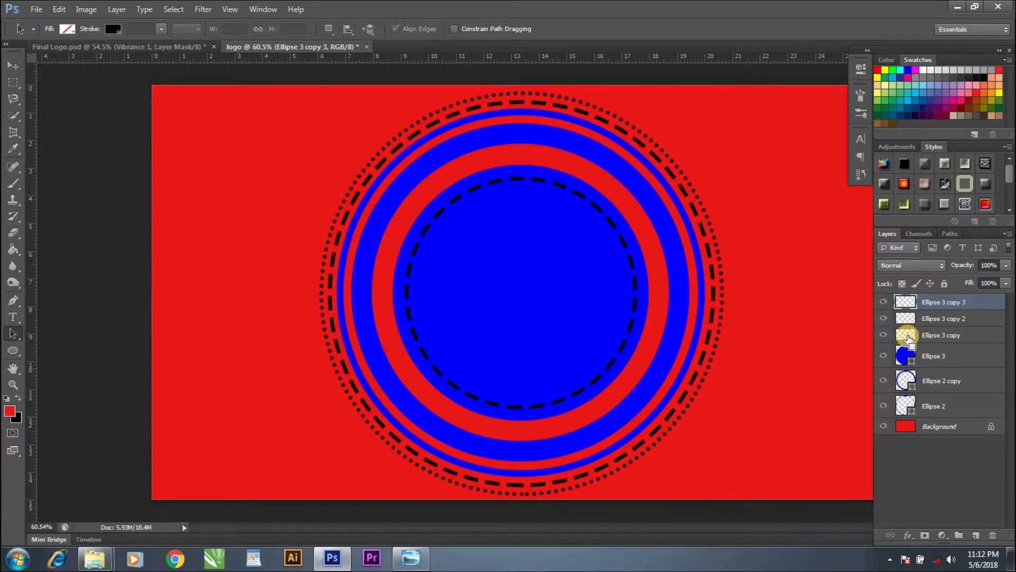
Cut the inner dashes out of the blue center circle with an inverted layer mask made from their selection, and hide the inner dashed layer
left_click(908, 339, "ctrl")
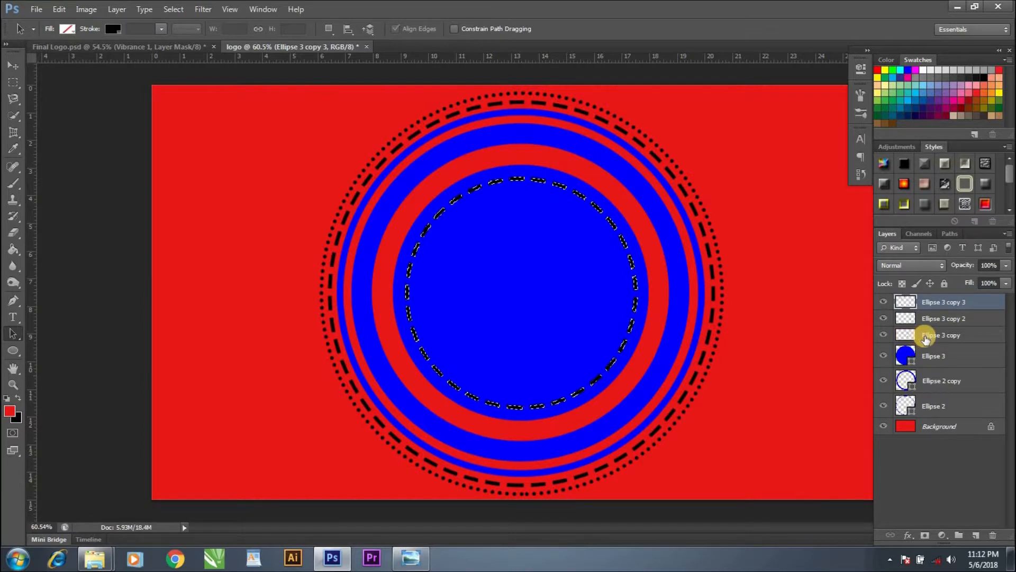
left_click(912, 338)
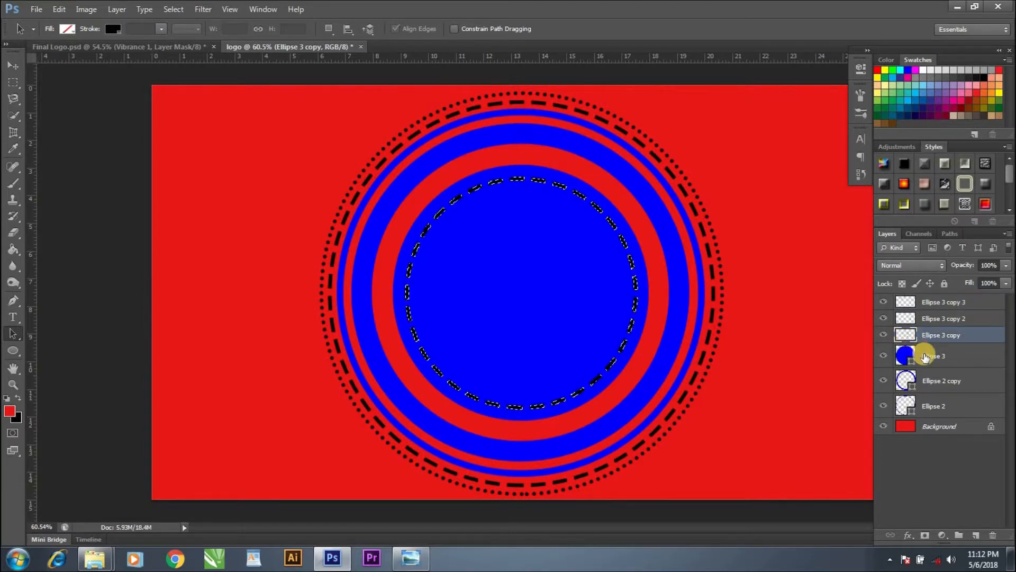
left_click(923, 356)
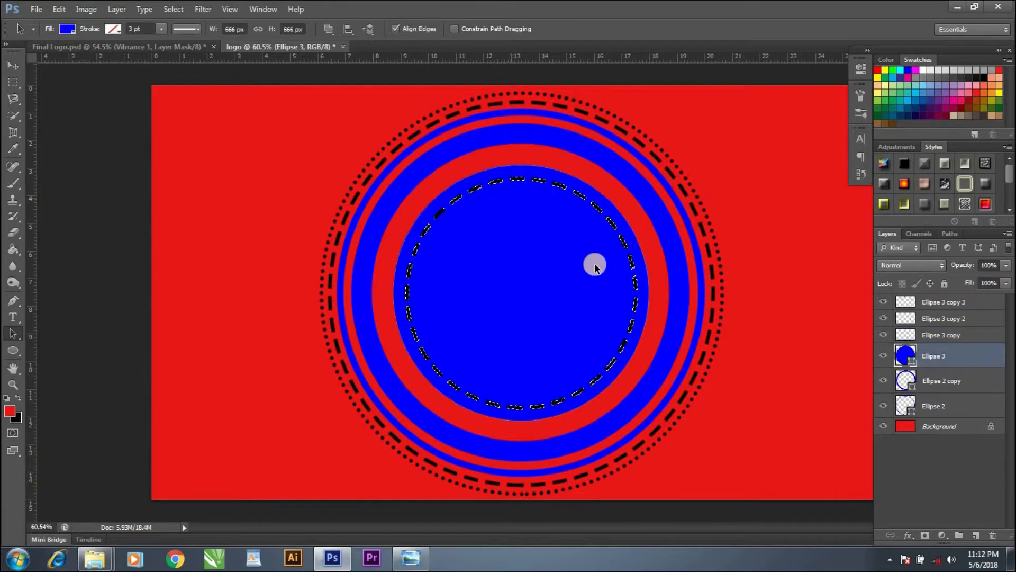
left_click(925, 534)
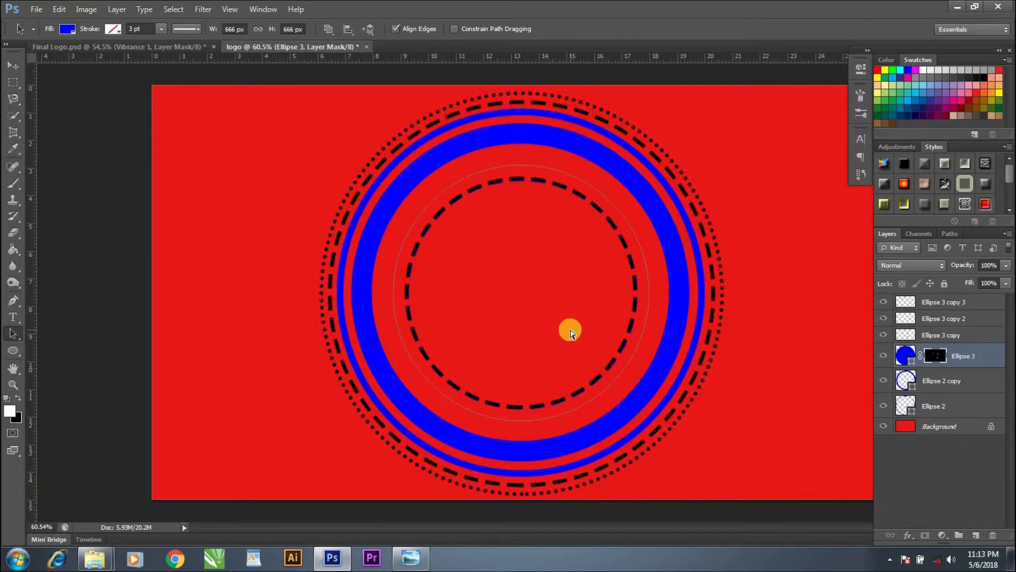
key("ctrl+i")
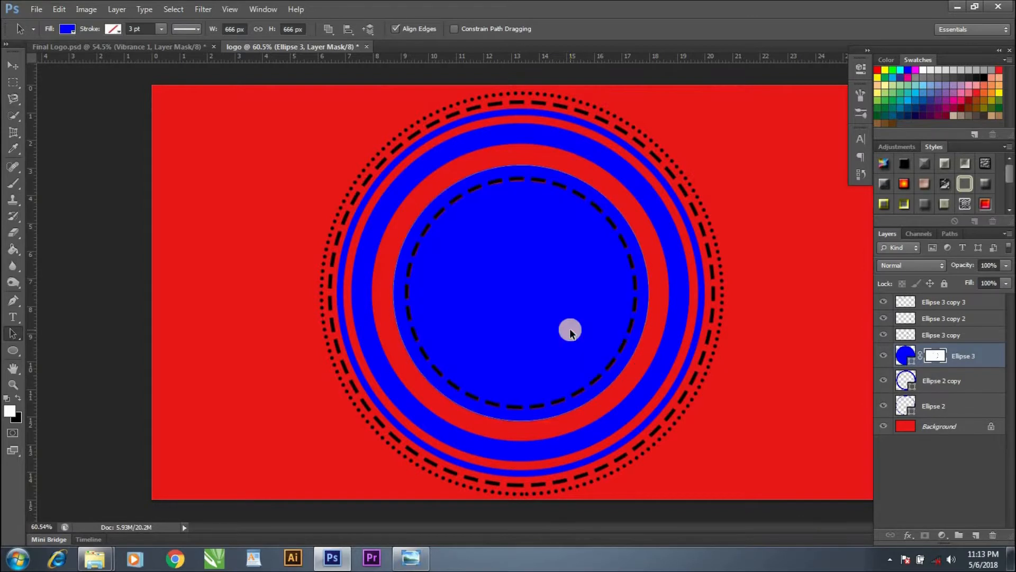
left_click(883, 335)
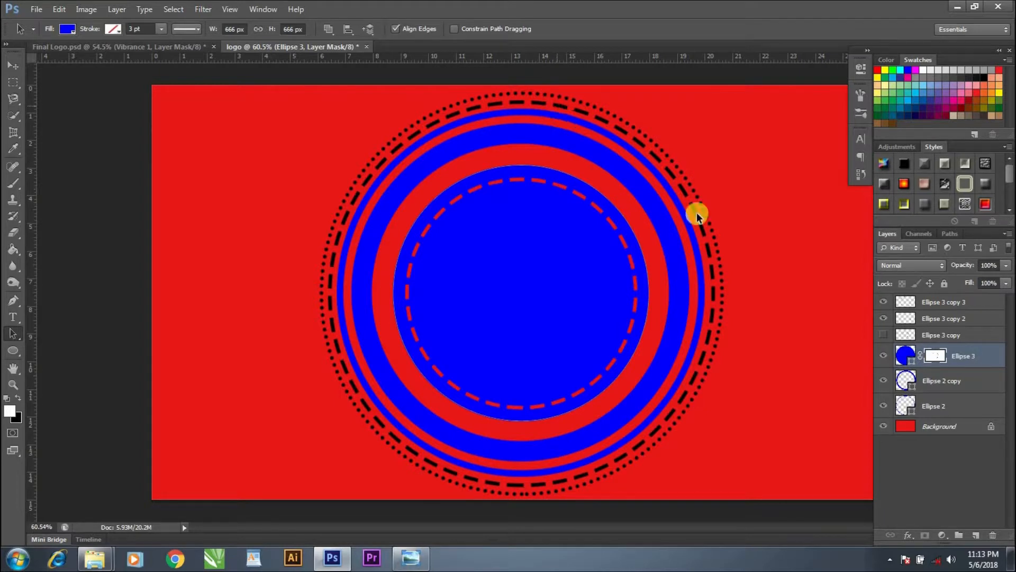
Cut the outer dashes out of the red background with an inverted layer mask made from their selection, and hide the Ellipse 3 copy 2 layer
left_click(931, 318)
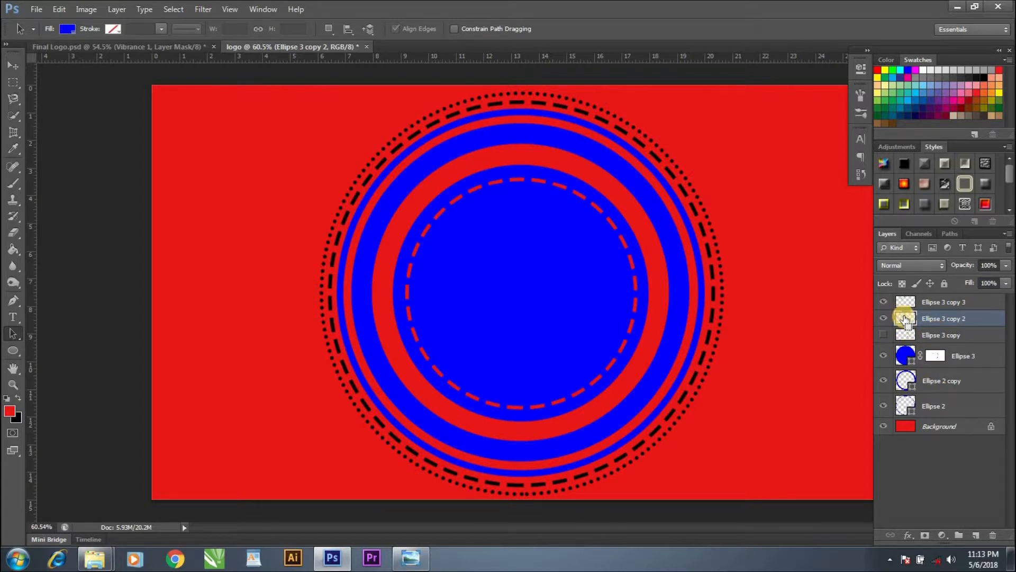
left_click(905, 318, "ctrl")
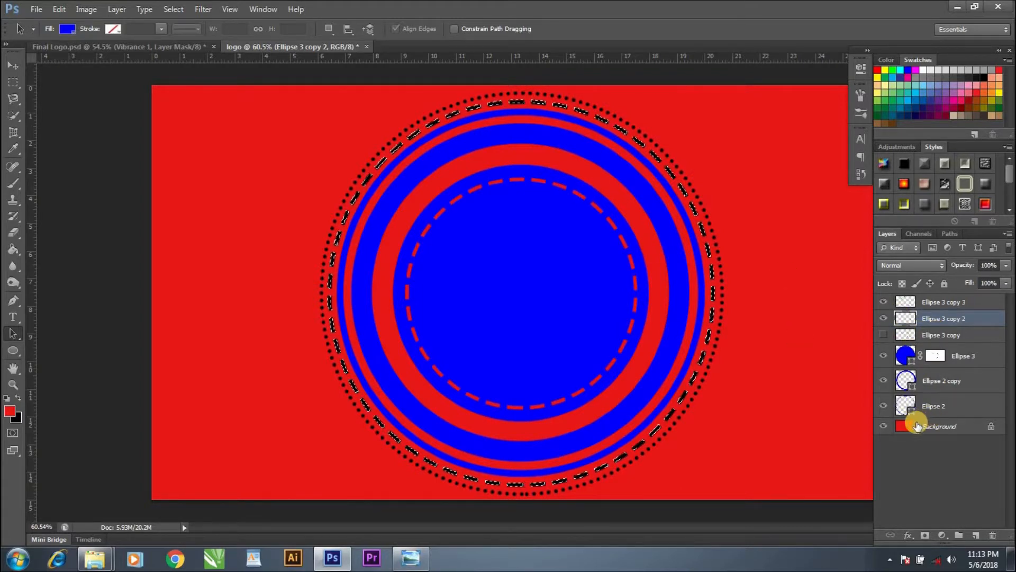
left_click(928, 536)
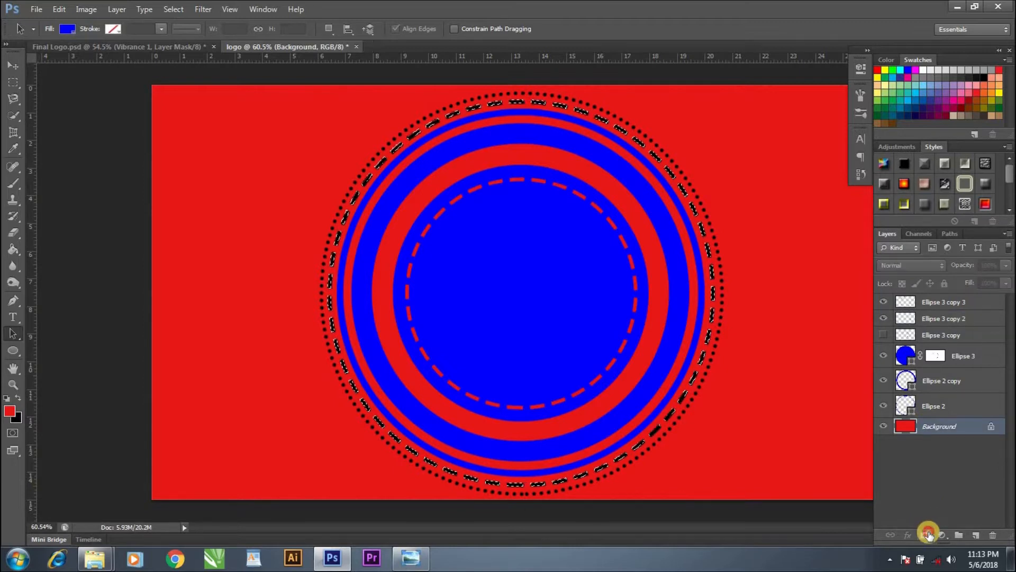
key("ctrl+i")
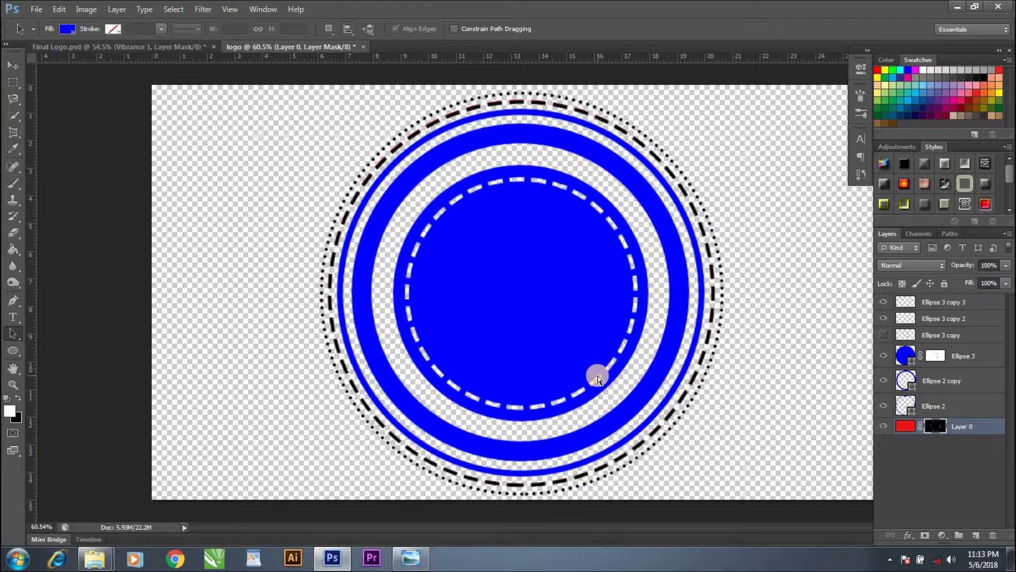
key("ctrl+i")
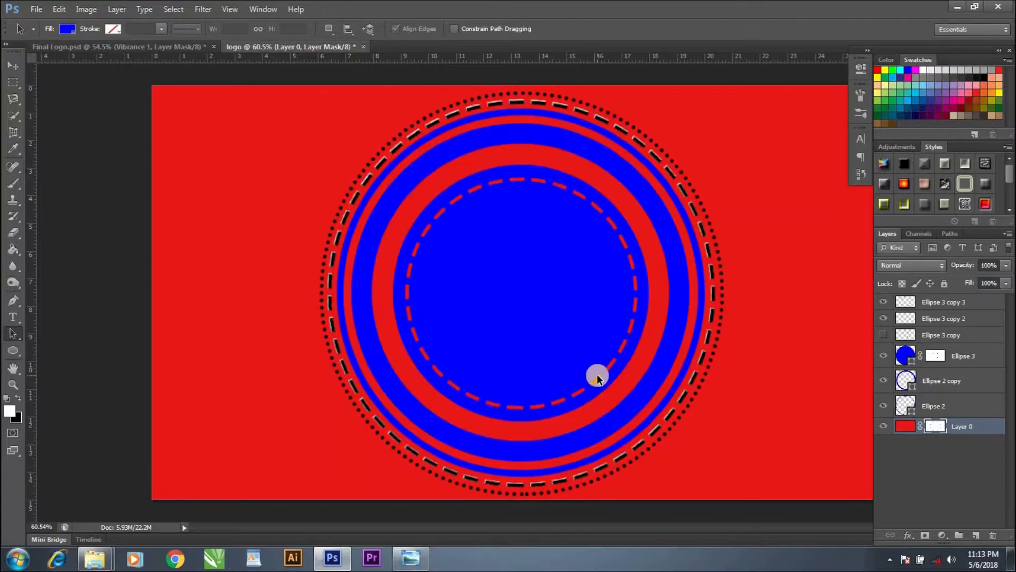
left_click(883, 318)
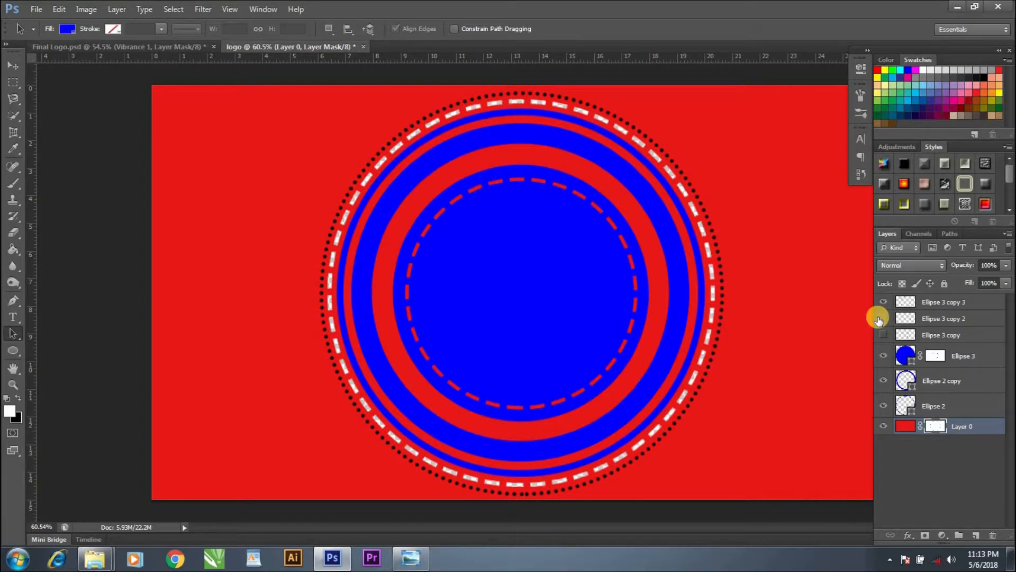
Load the dotted ring as a selection, cut its dots out of the red background's mask, and hide the Ellipse 3 copy 3 layer
left_click(936, 303)
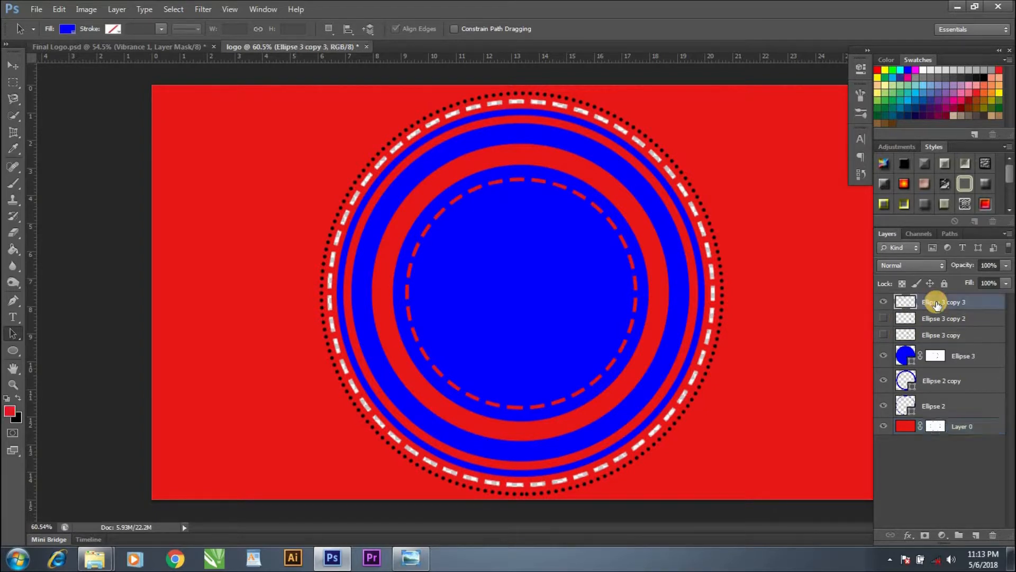
left_click(905, 302, "ctrl")
left_click(935, 427)
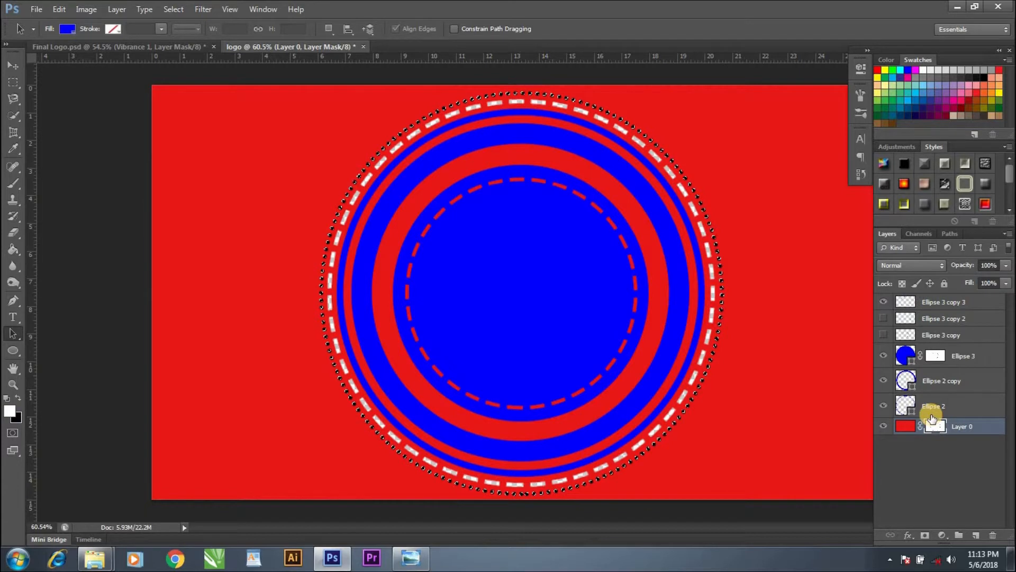
left_click(927, 536)
left_click(887, 302)
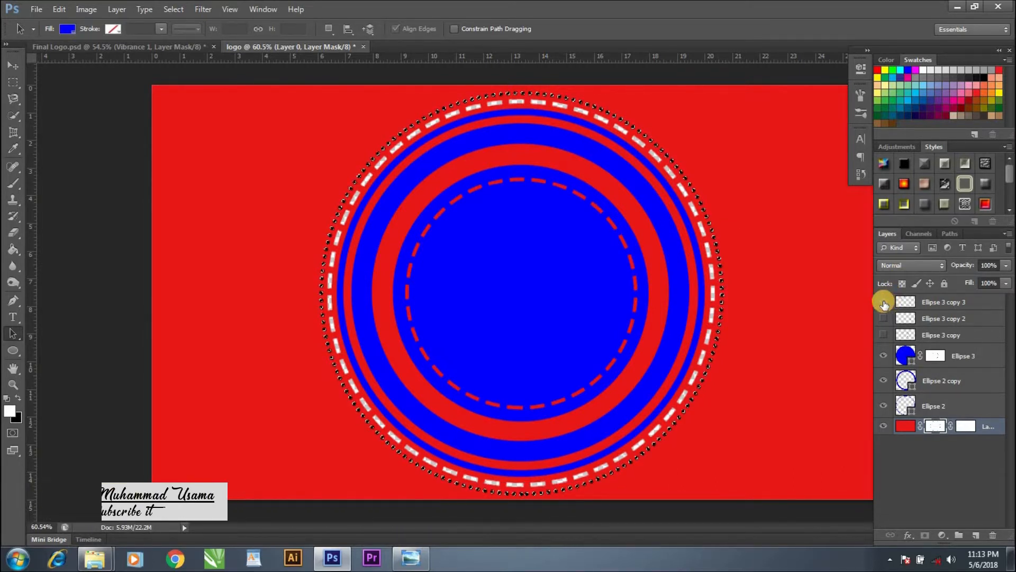
left_click(884, 303)
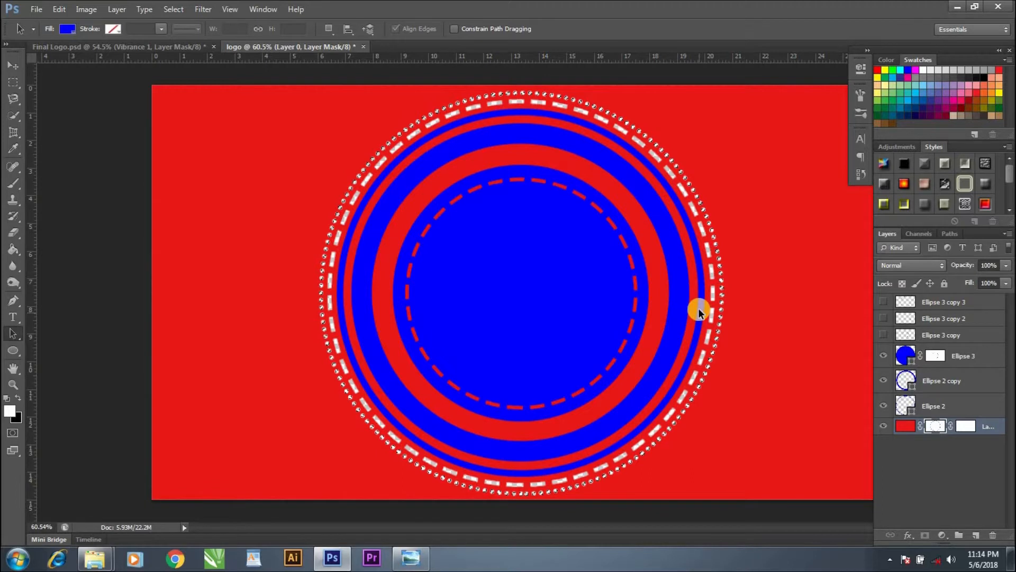
Group all the ellipse layers from Ellipse 2 through Ellipse 3 copy 3, leaving the red background layer outside the group
scroll(697, 310, "up", 7)
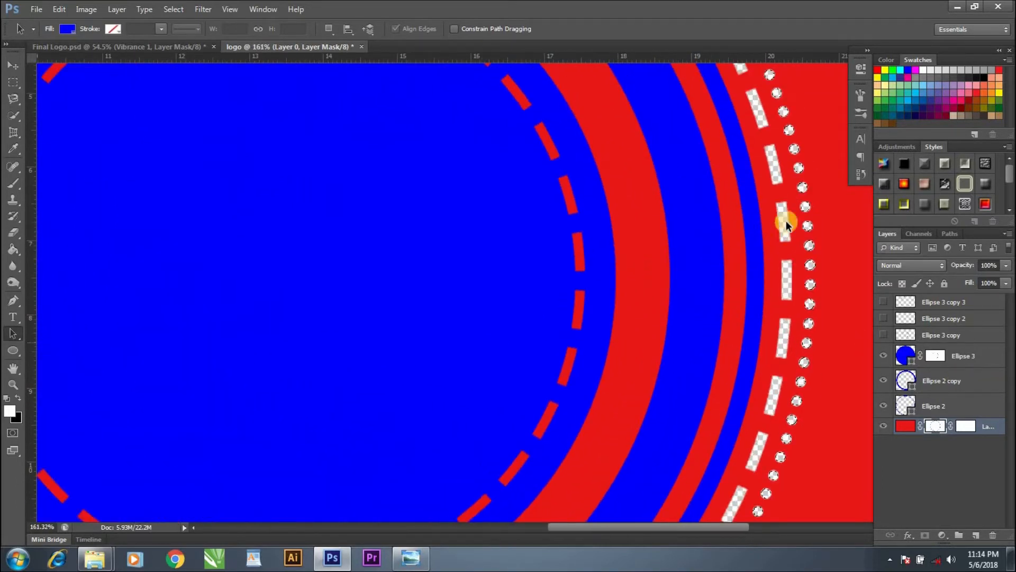
scroll(804, 214, "down", 7)
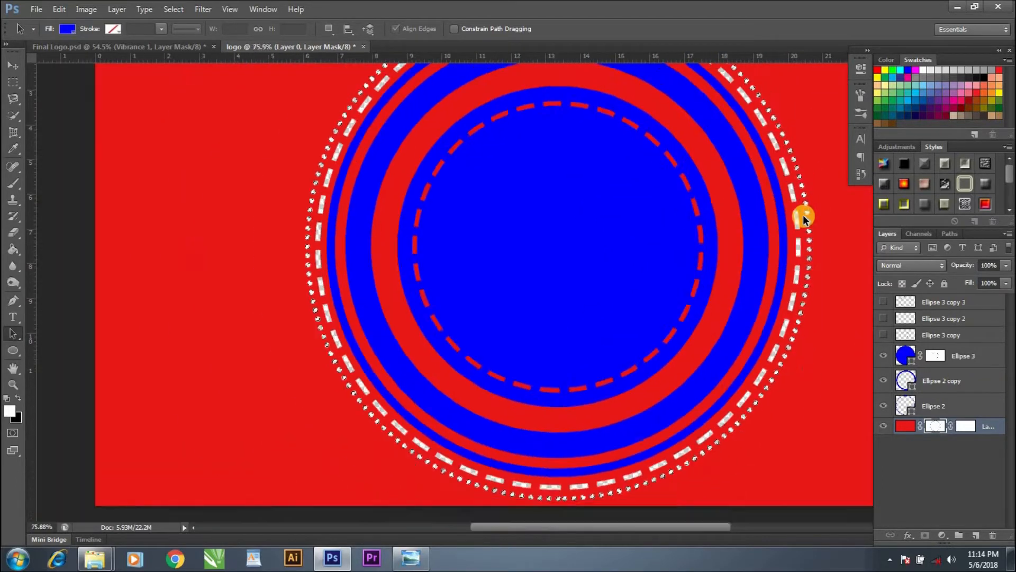
left_click(935, 458)
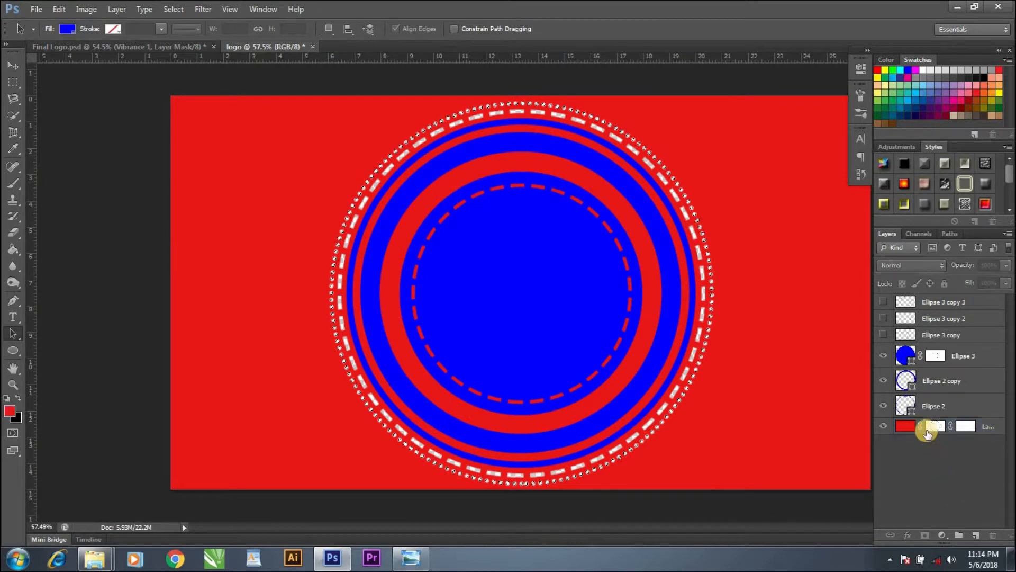
left_click(933, 405)
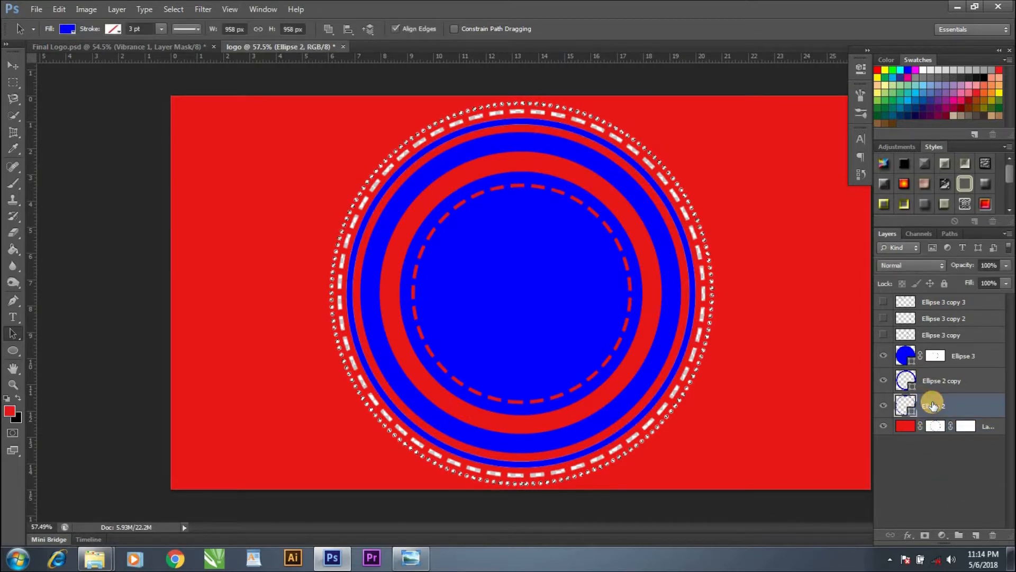
left_click(940, 302, "shift")
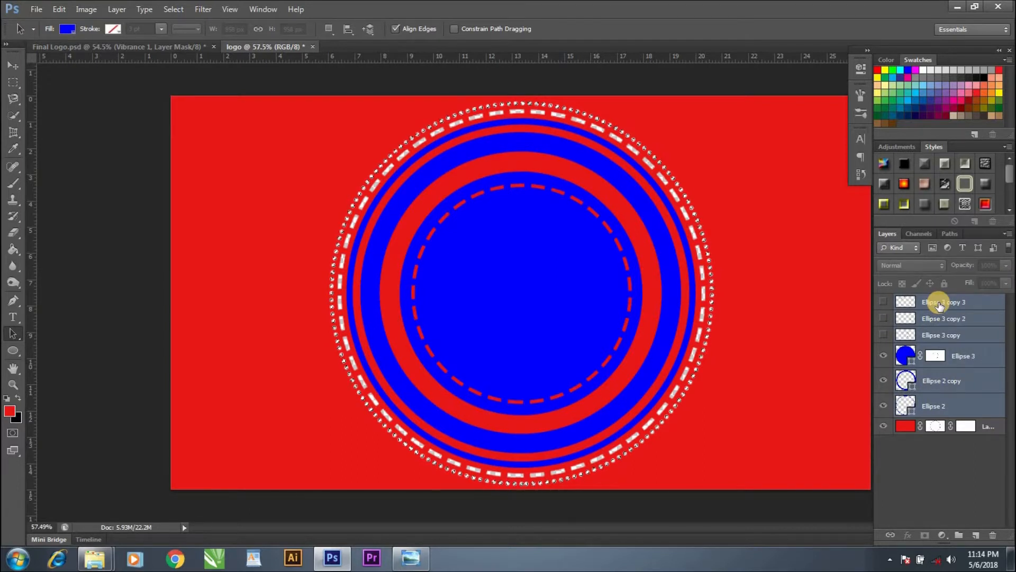
key("ctrl+g")
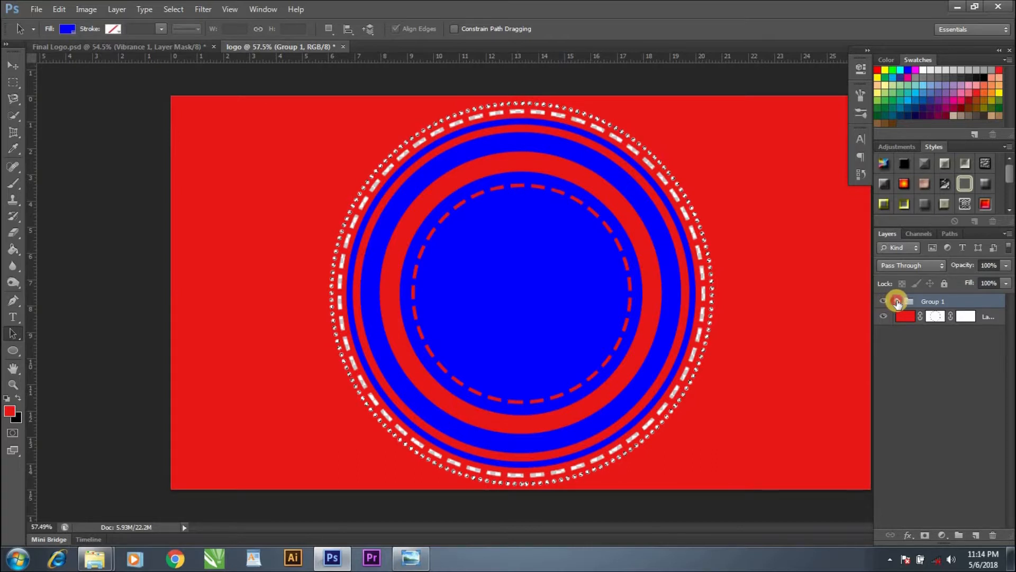
Show the Ellipse 3 copy 3 and Ellipse 3 copy 2 layers inside Group 1, and collapse the group
left_click(898, 301)
left_click(884, 317)
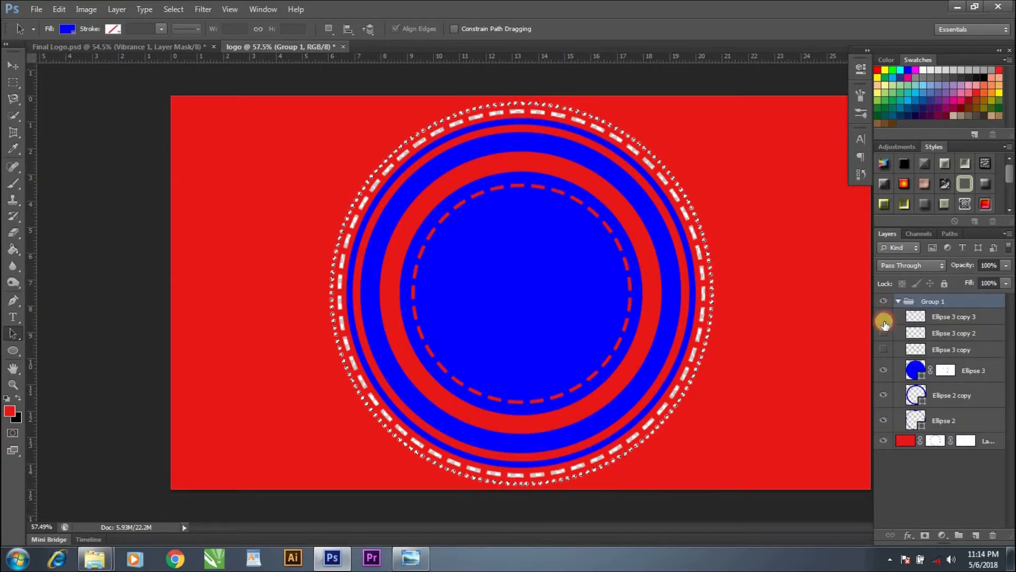
left_click(883, 332)
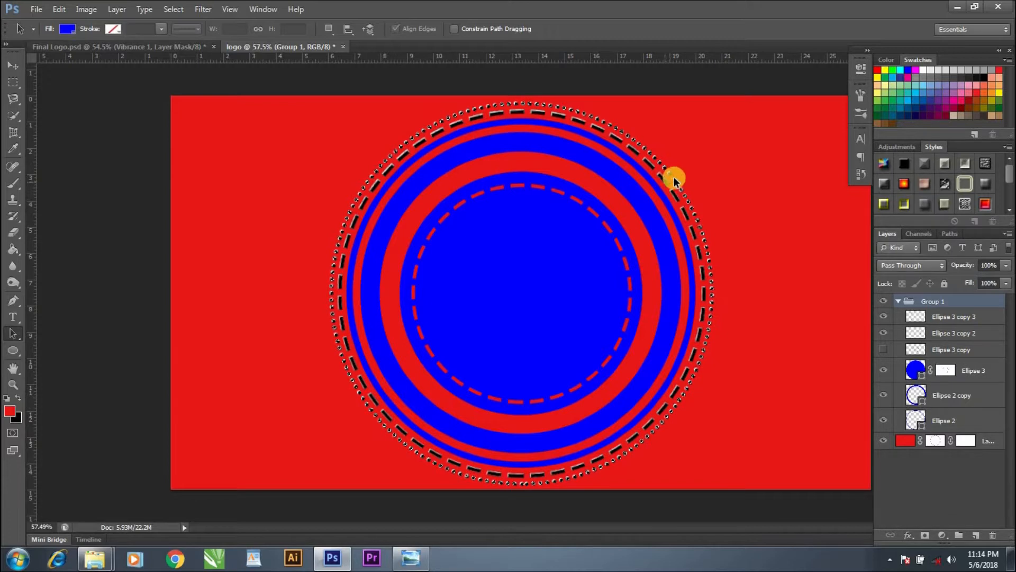
left_click(898, 300)
Add a text layer reading "Akar" near the upper-left corner of the red canvas
left_click(13, 316)
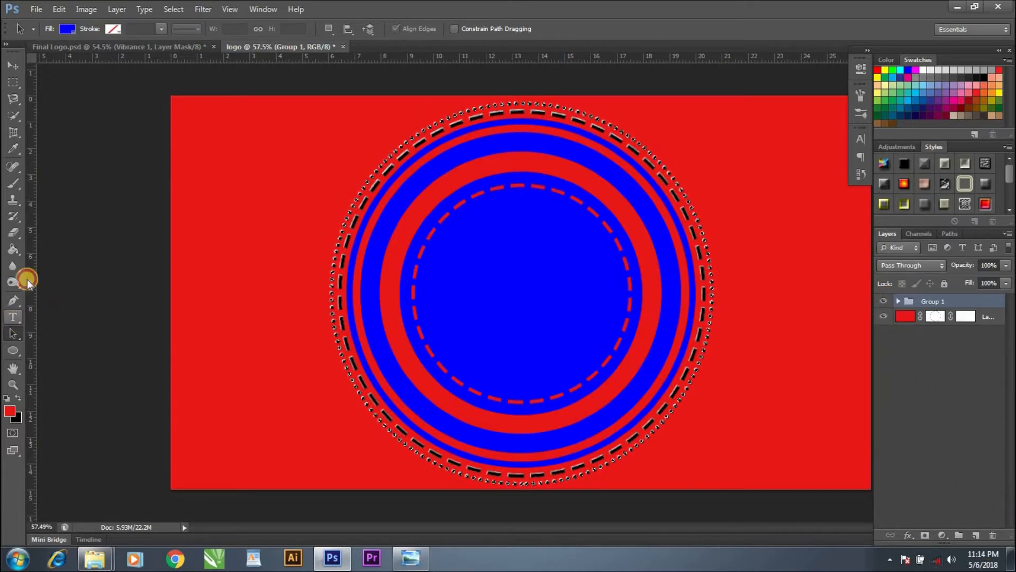
left_click(198, 116)
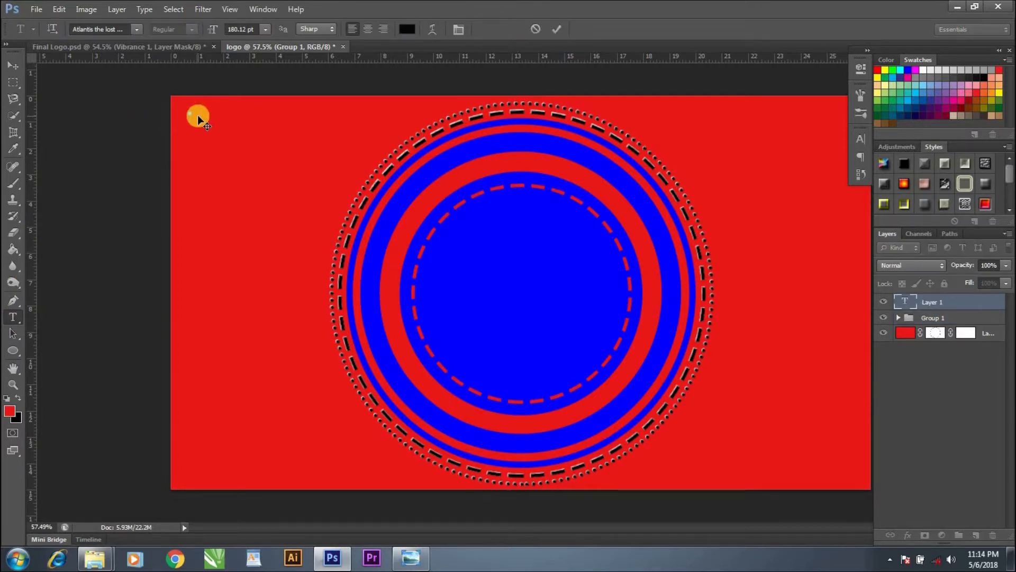
type("VIK")
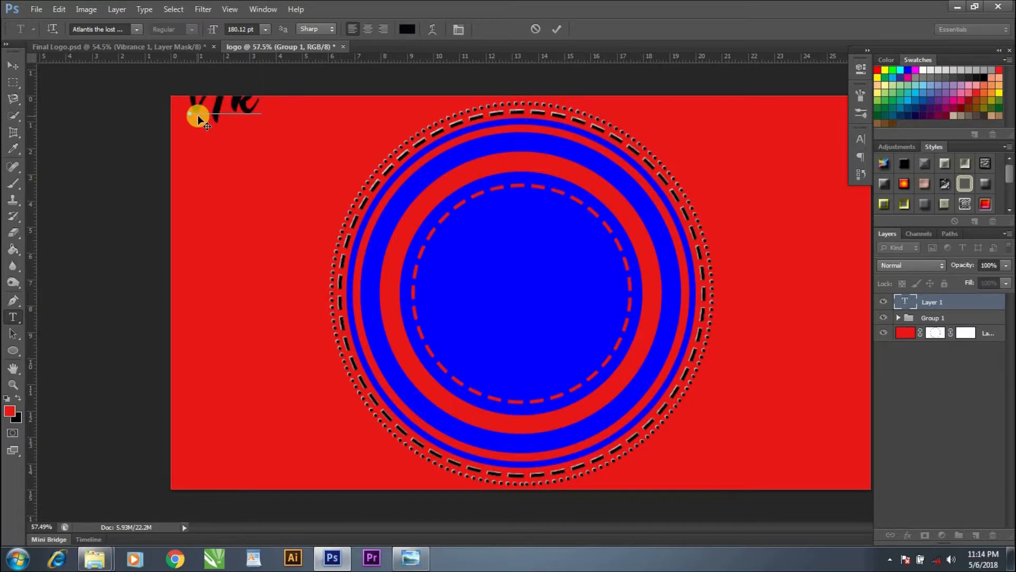
type("era")
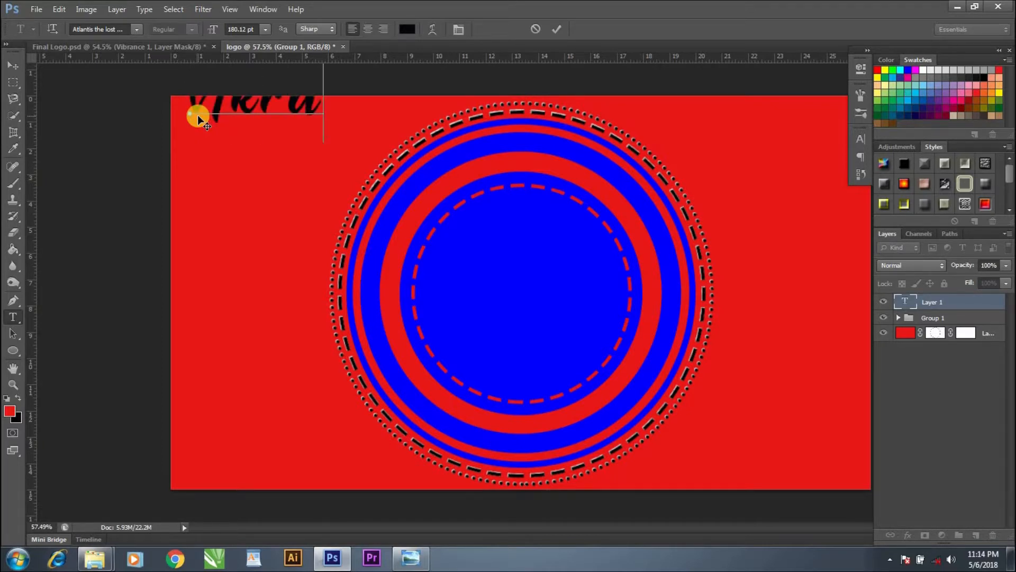
key("BackSpace")
key("BackSpace")
key("BackSpace")
type("ear")
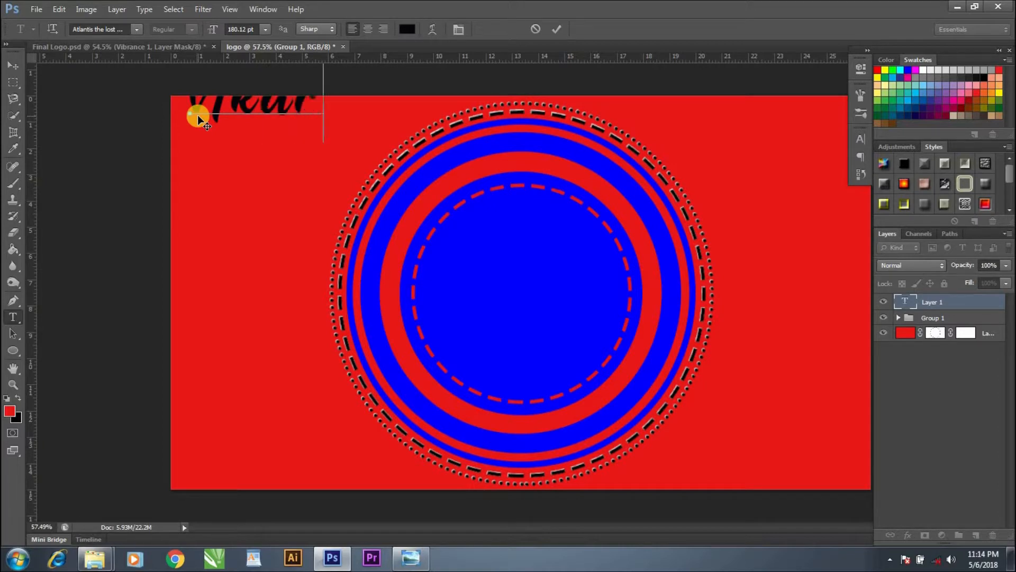
left_click(548, 28)
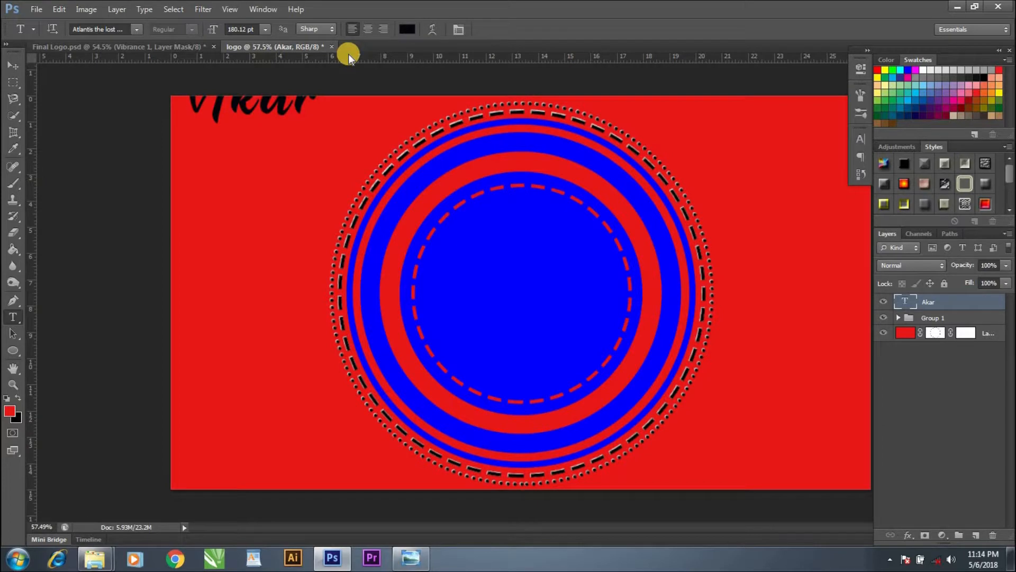
Move the Akar text into the blue center circle, center it on the whole canvas horizontally and vertically, and clear the selection
key("ctrl+t")
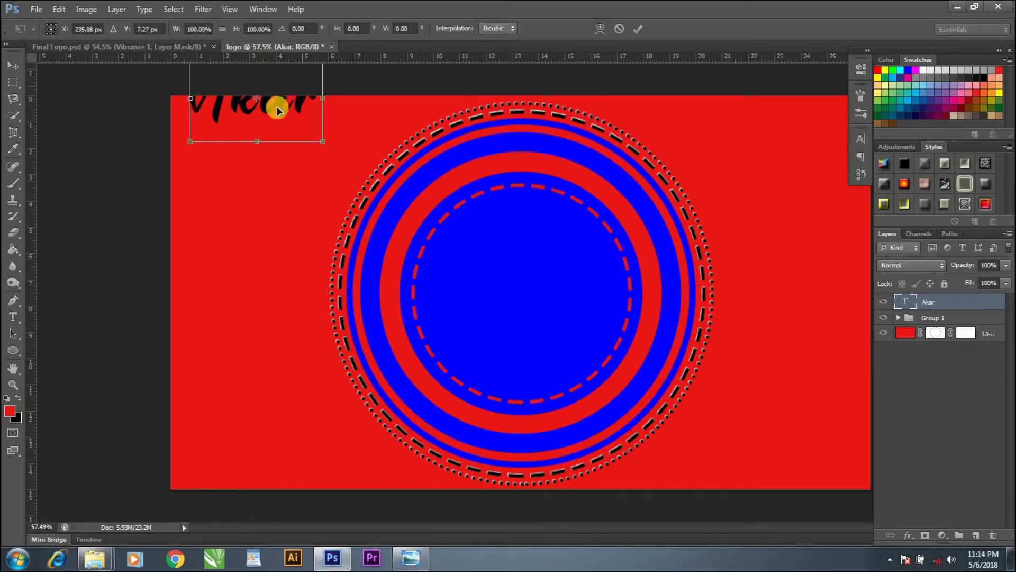
left_click_drag(272, 126, 564, 290)
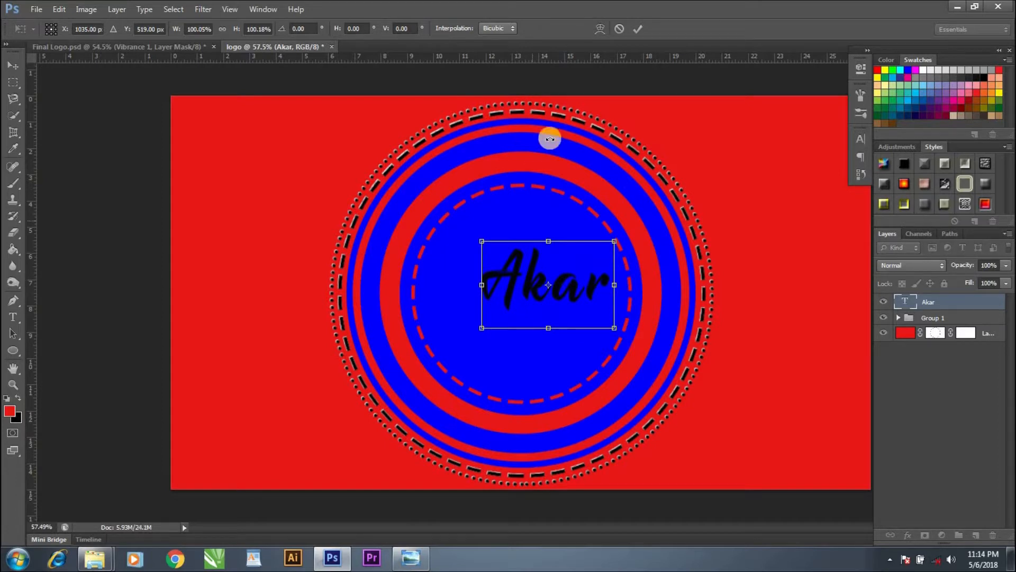
left_click(637, 29)
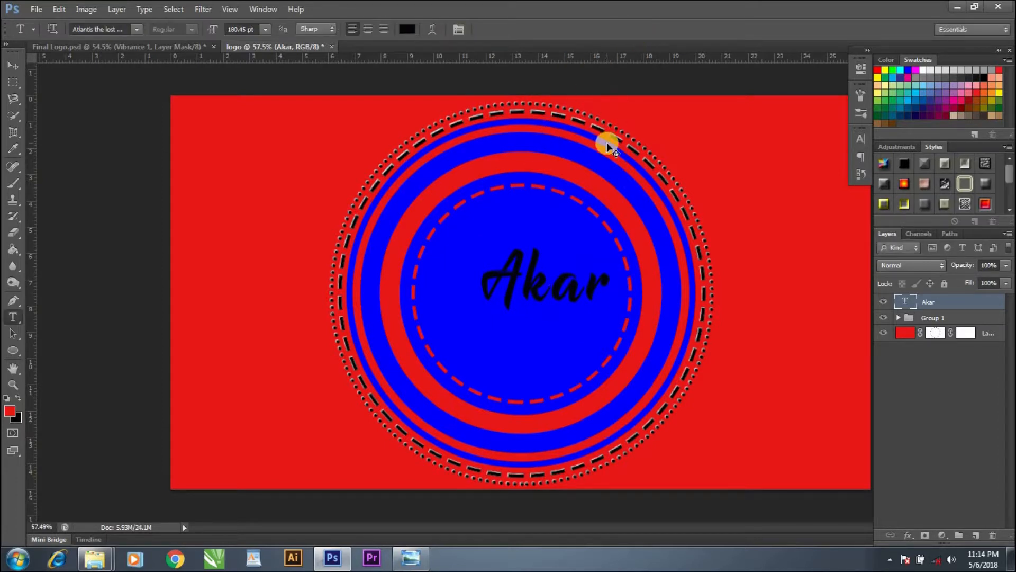
key("ctrl+a")
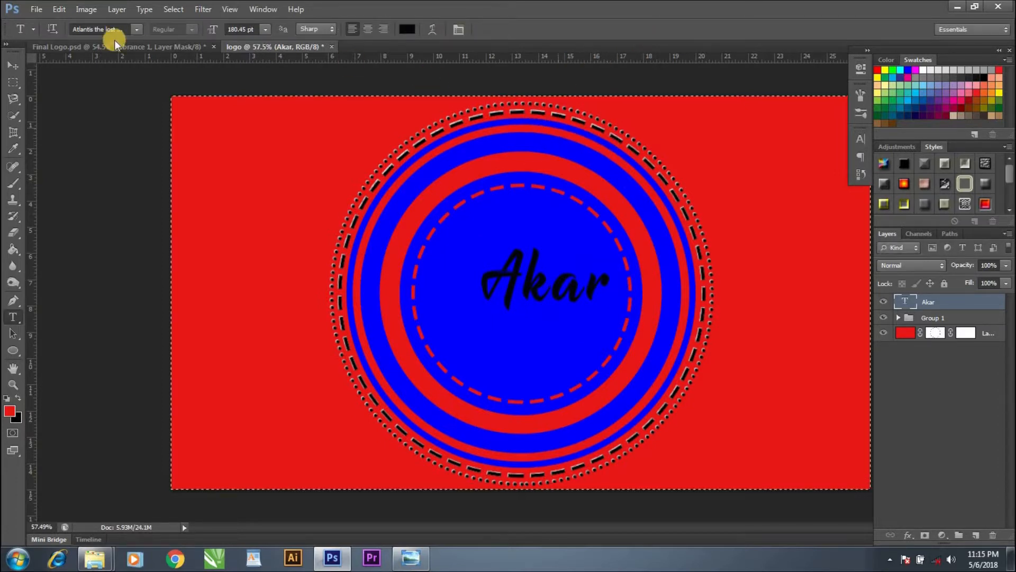
left_click(16, 66)
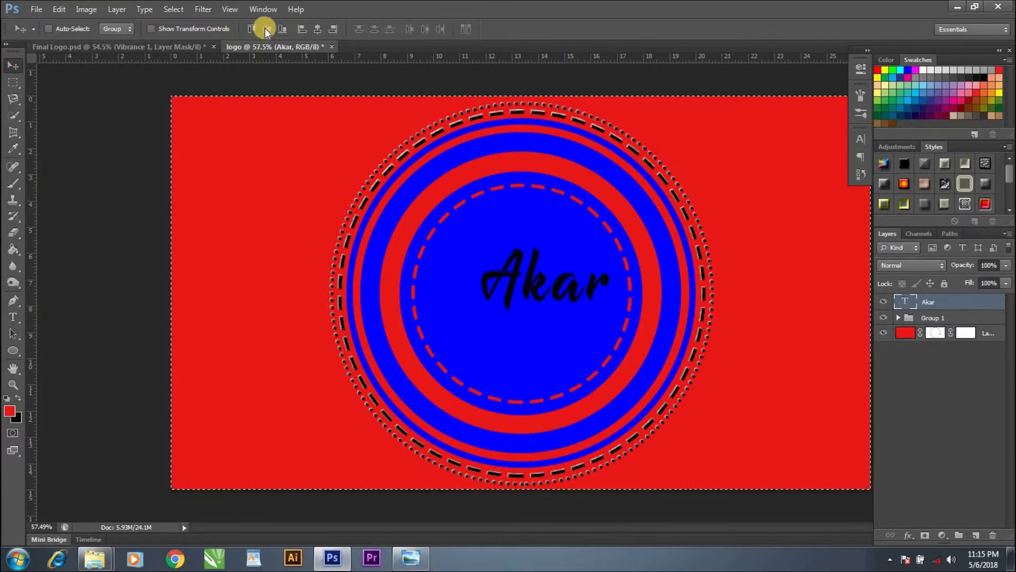
left_click(316, 29)
left_click(316, 29)
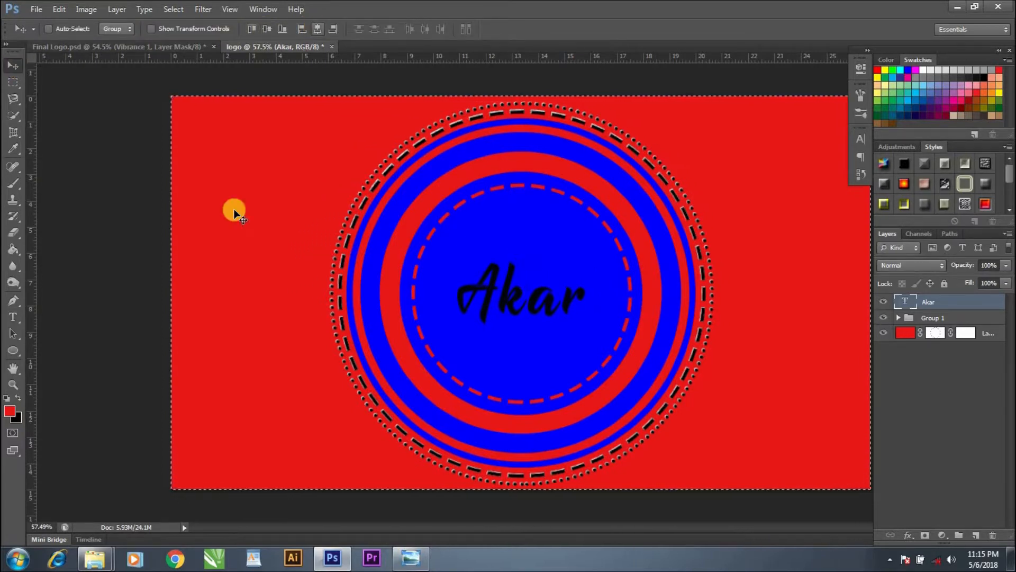
key("ctrl+d")
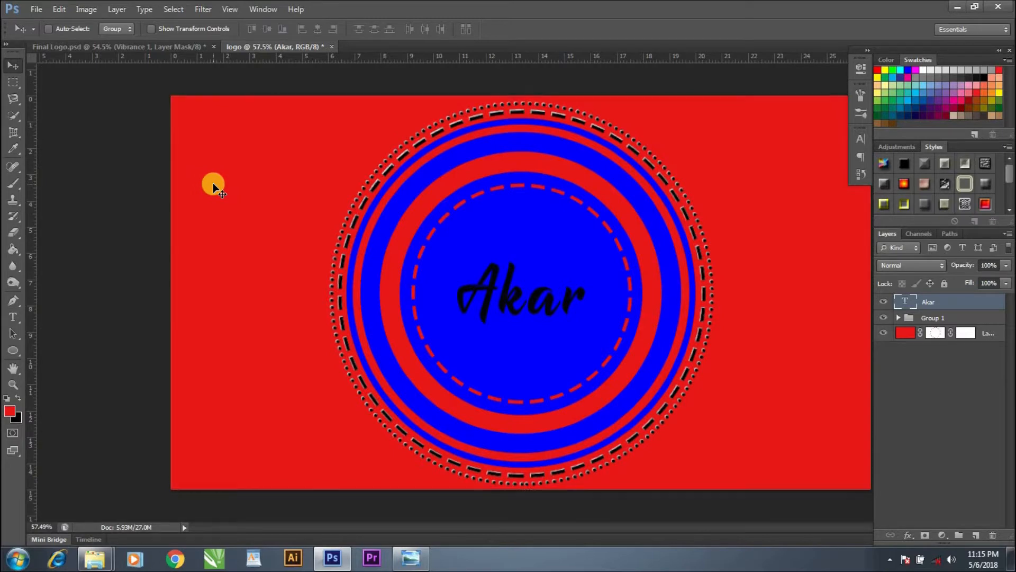
Enlarge the Akar text to about 342% width and 364% height across the rings, and rotate it about -12.7 degrees
key("ctrl+t")
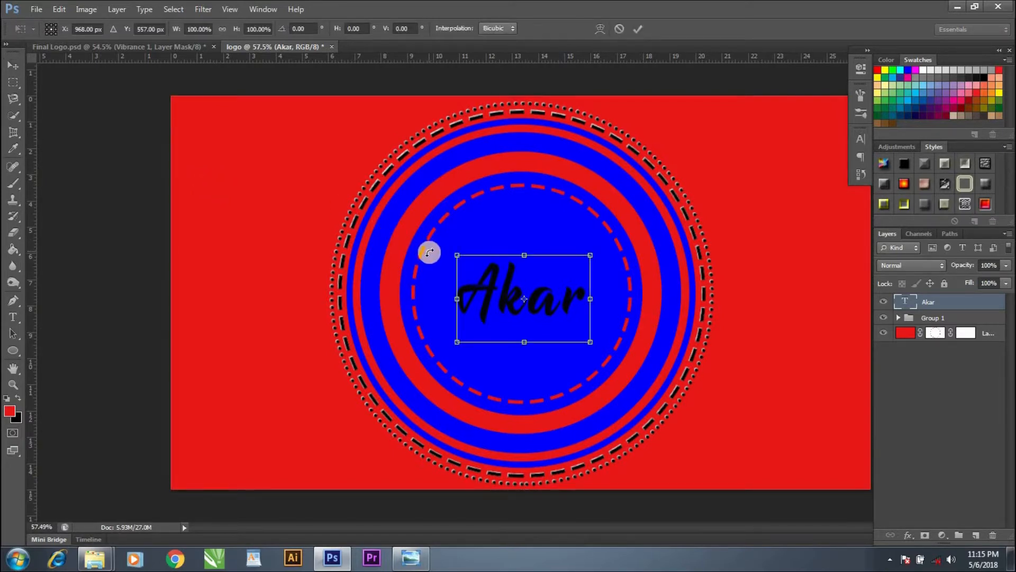
left_click_drag(649, 198, 743, 141)
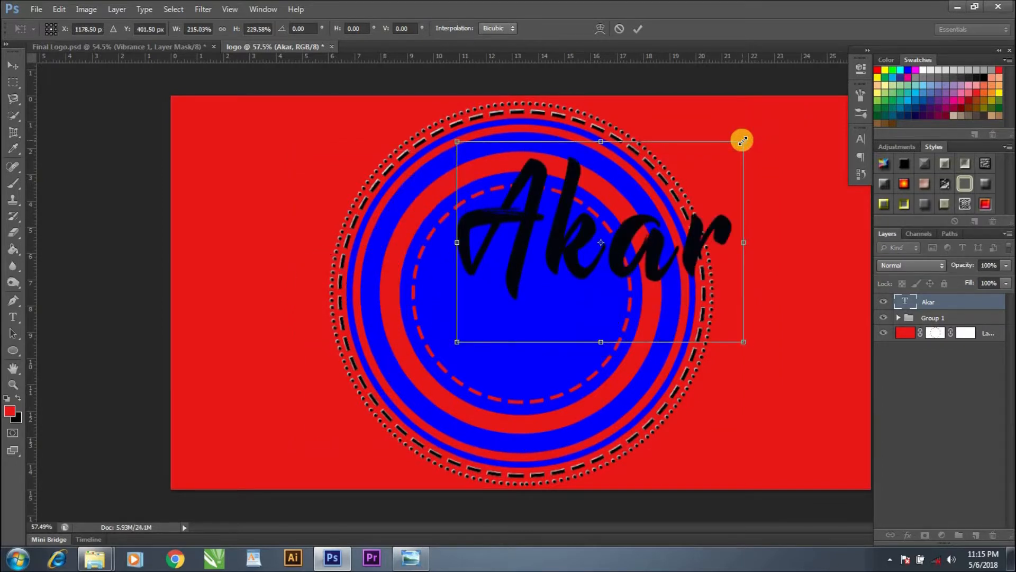
left_click_drag(742, 141, 808, 69)
left_click_drag(653, 186, 594, 232)
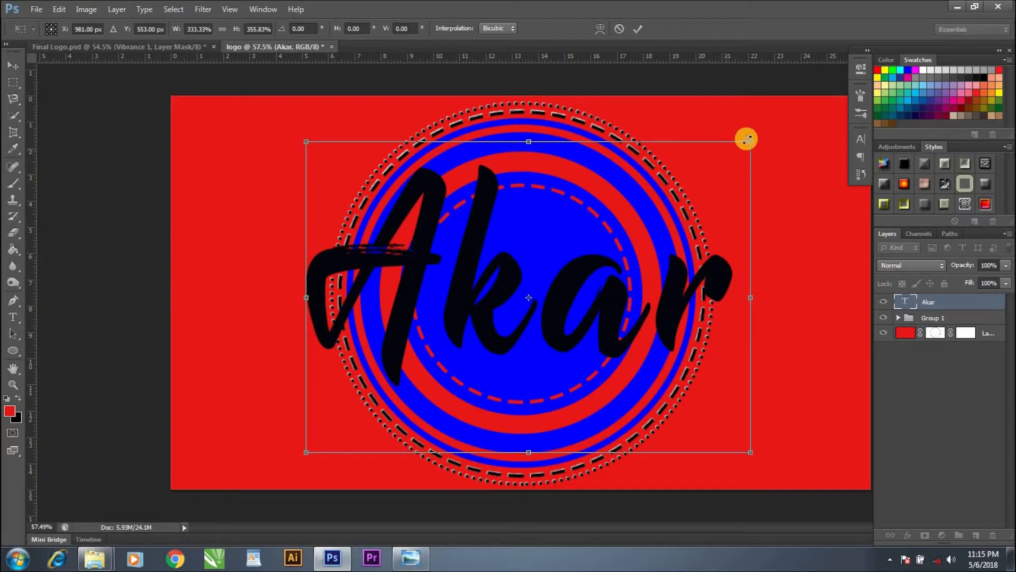
mouse_move(751, 140)
left_mouse_down()
mouse_move(759, 125)
mouse_move(764, 133)
left_mouse_up()
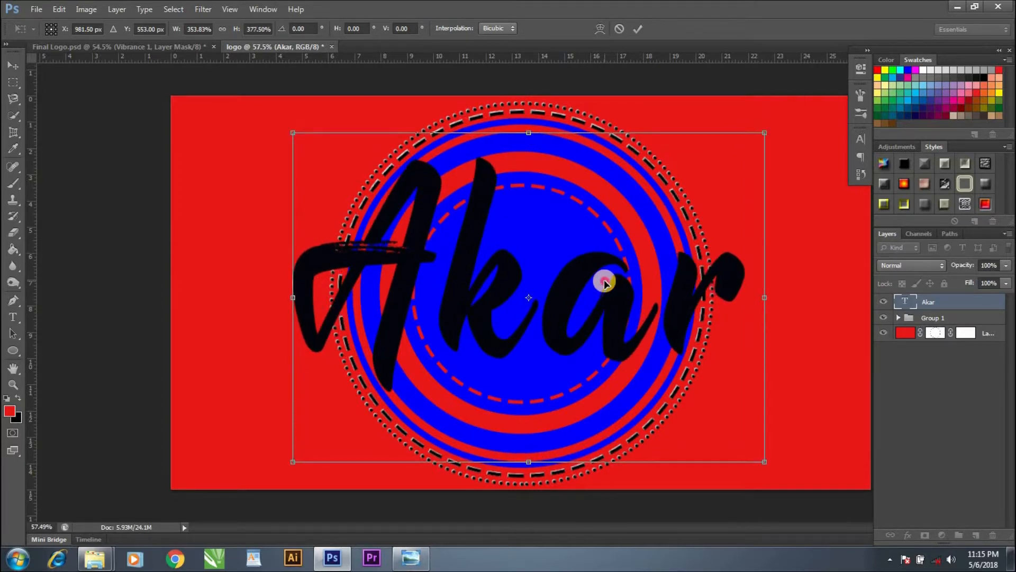
left_click_drag(756, 137, 721, 91)
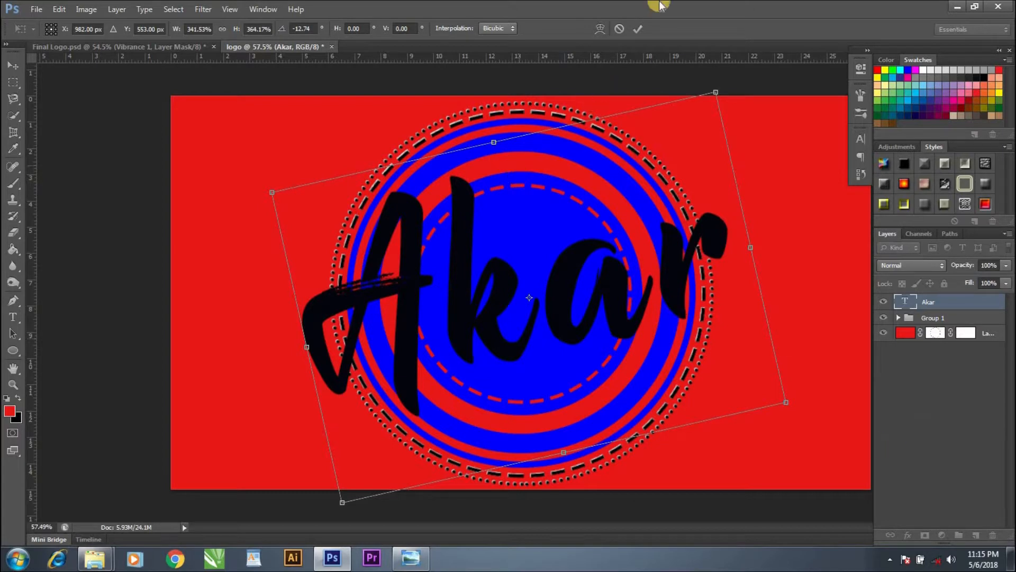
left_click(636, 30)
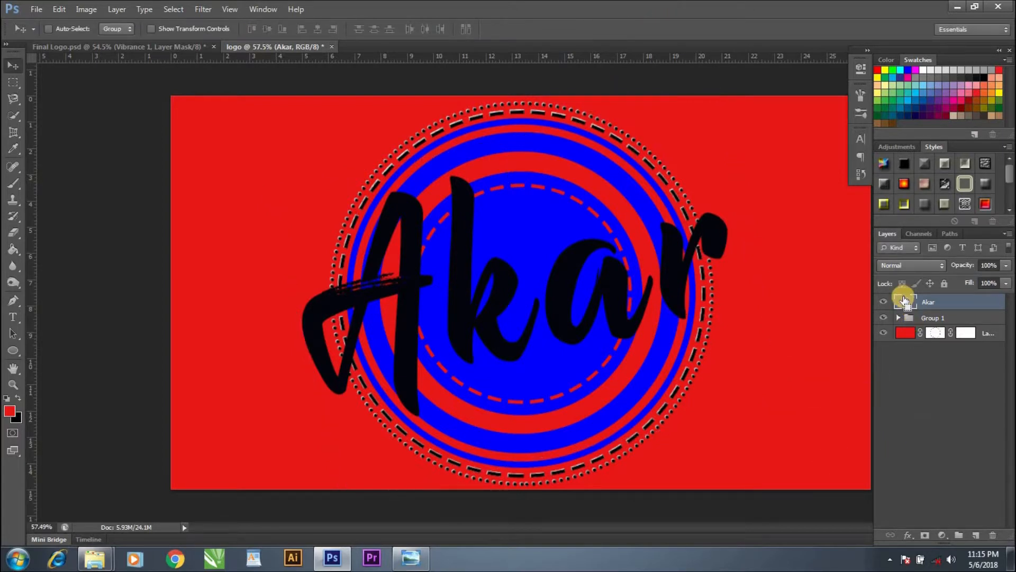
Cut the Akar lettering out of Group 1 with an inverted layer mask made from the text's selection
left_click(905, 300, "ctrl")
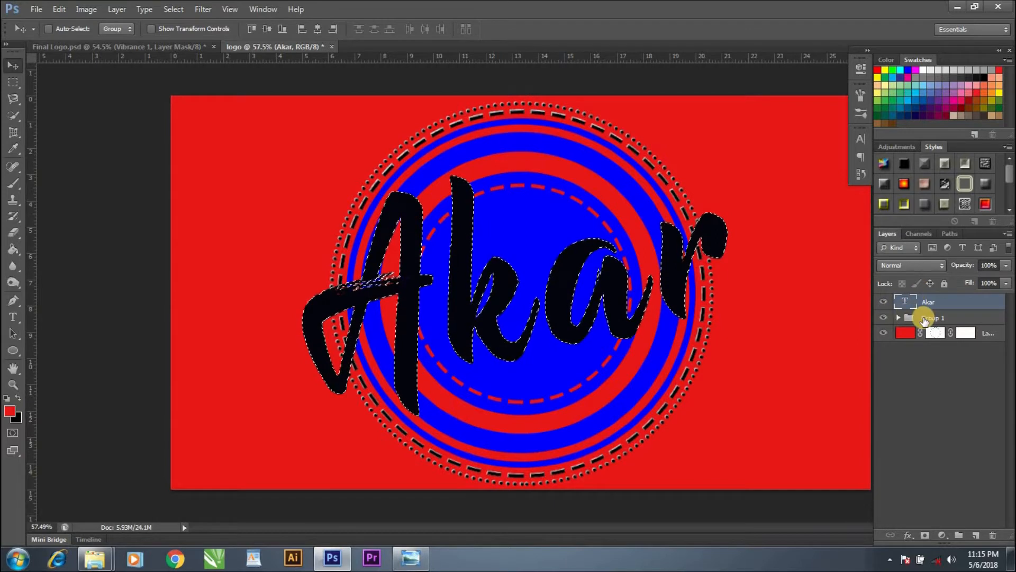
left_click(916, 319)
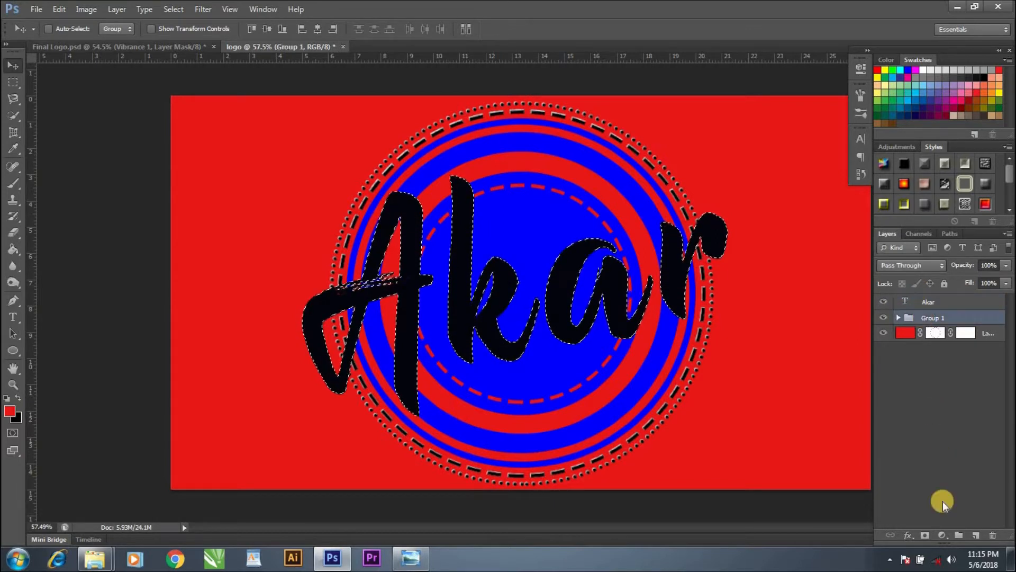
left_click(925, 534)
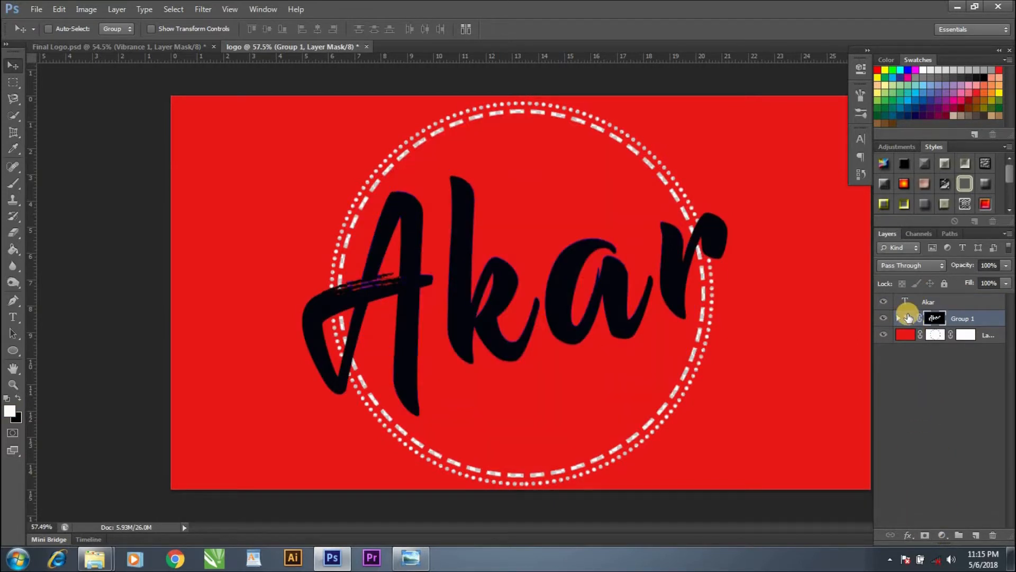
key("ctrl+i")
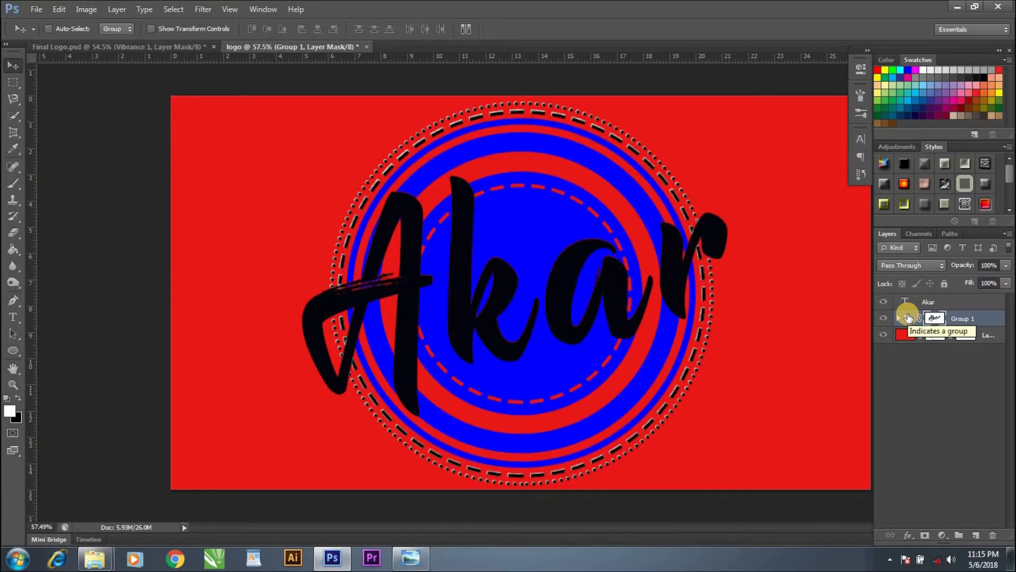
Hide the Akar text layer to check the lettering cutout in the rings, and show the layer again
left_click(882, 301)
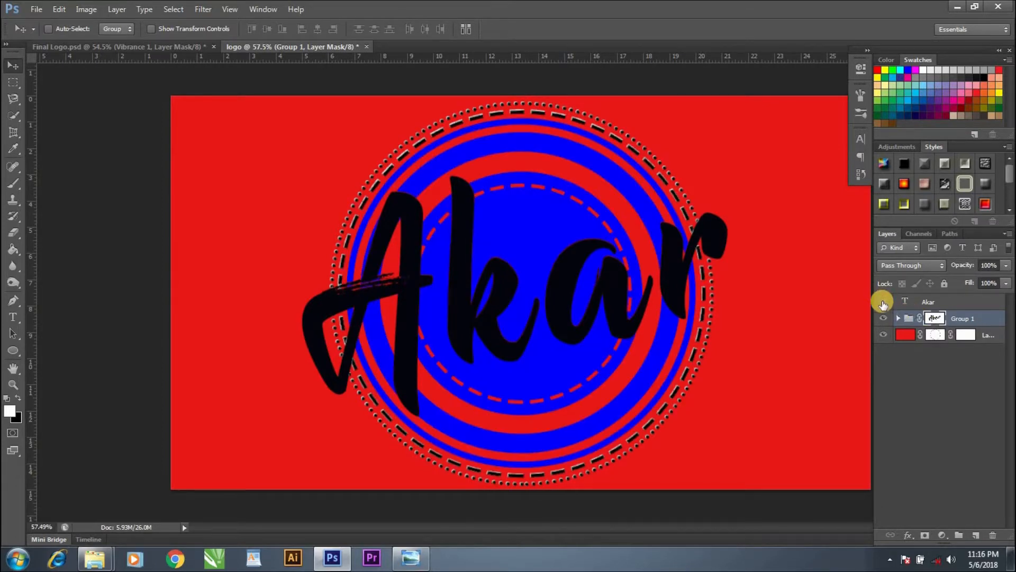
left_click(883, 302)
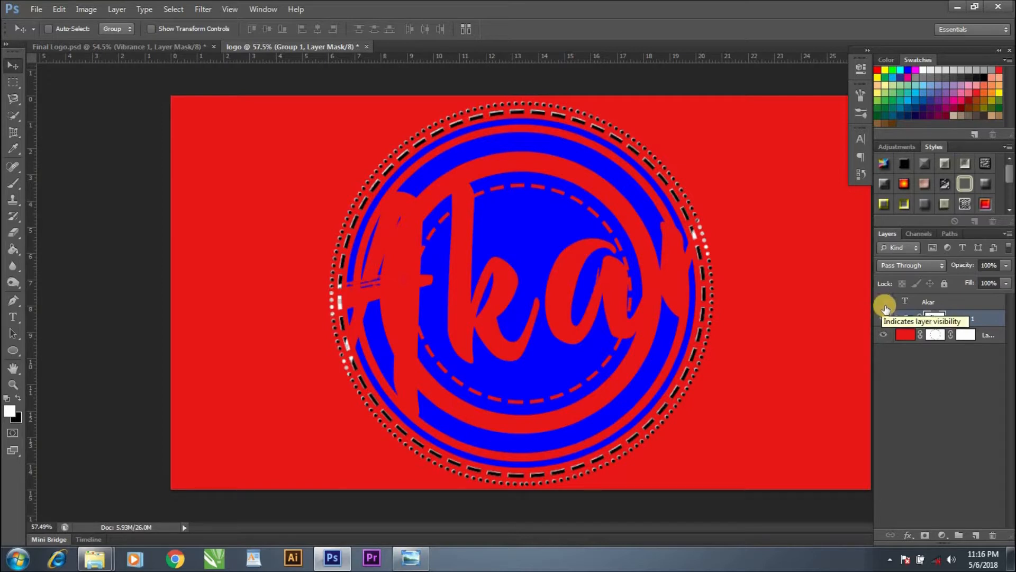
left_click(882, 302)
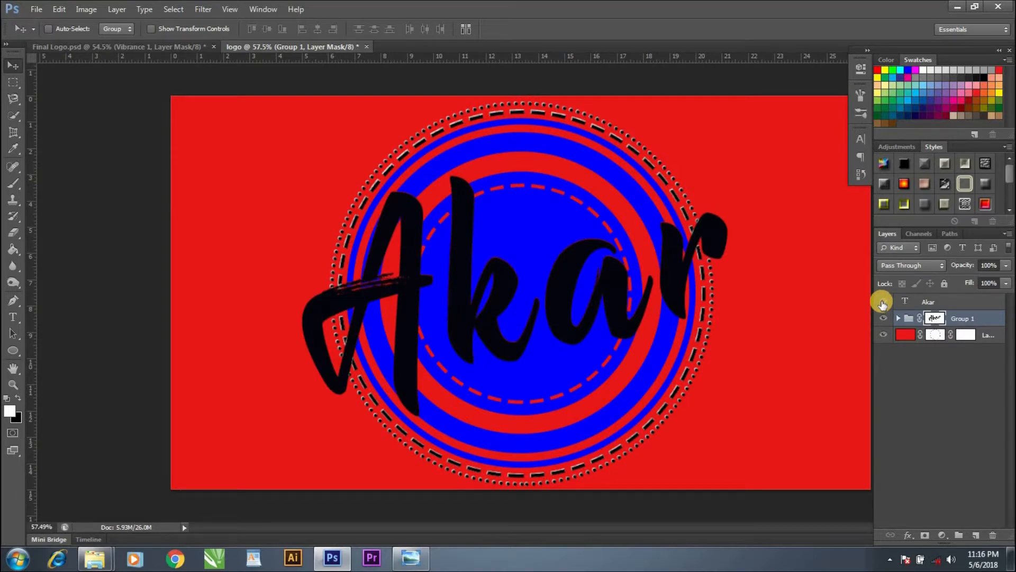
Set the fill of the Akar text layer to 0% and clear the layer selection
left_click(1005, 284)
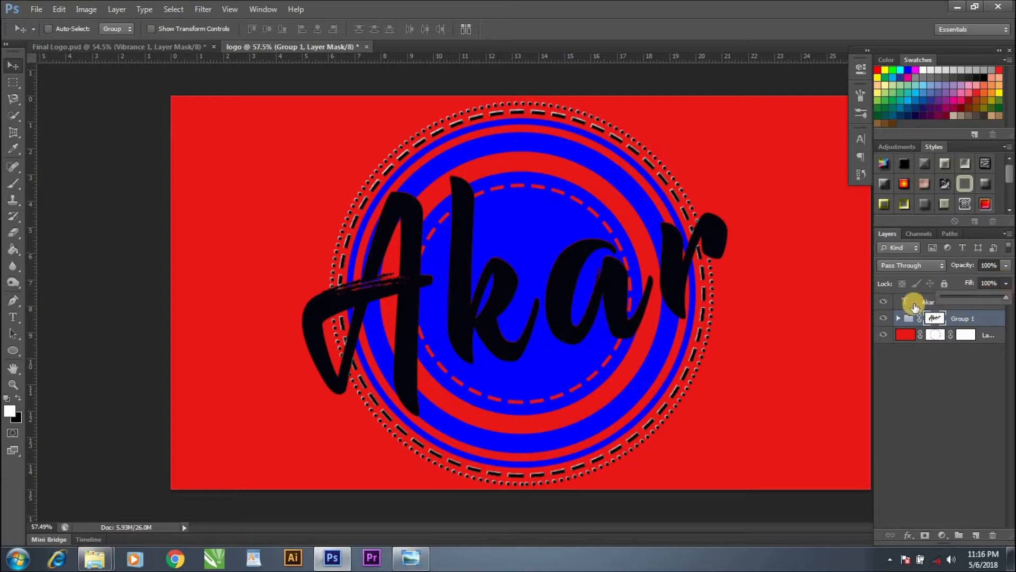
left_click(927, 302)
left_click(1005, 283)
left_click_drag(932, 299, 930, 300)
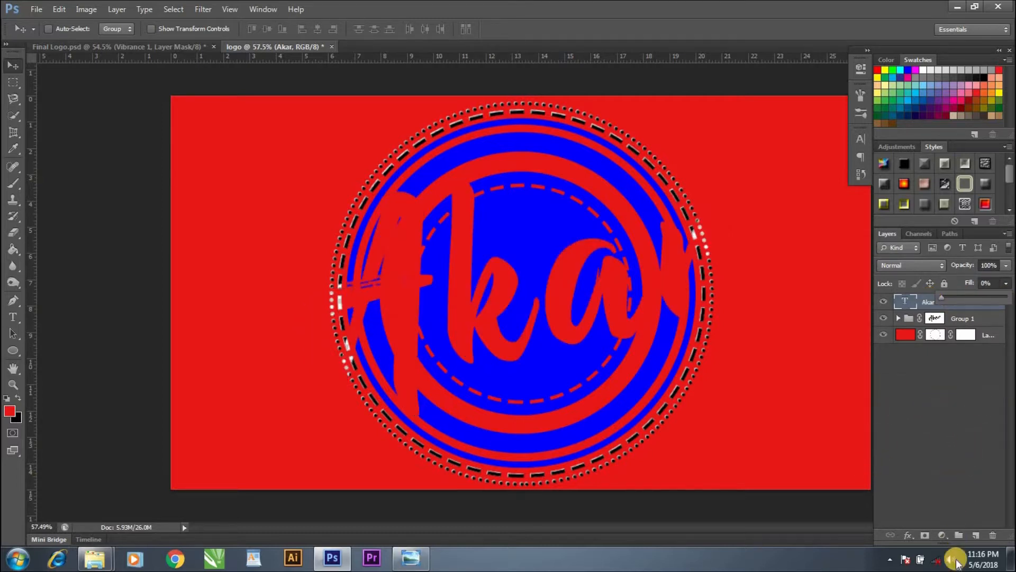
left_click(937, 408)
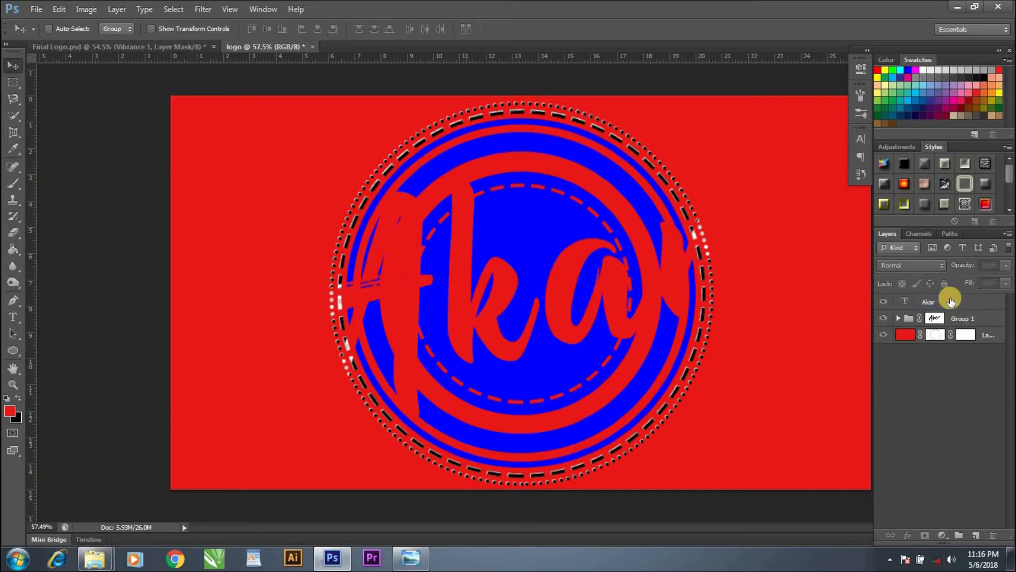
Add an 18 px black outside stroke to the Akar text layer
right_click(947, 300)
left_click(858, 86)
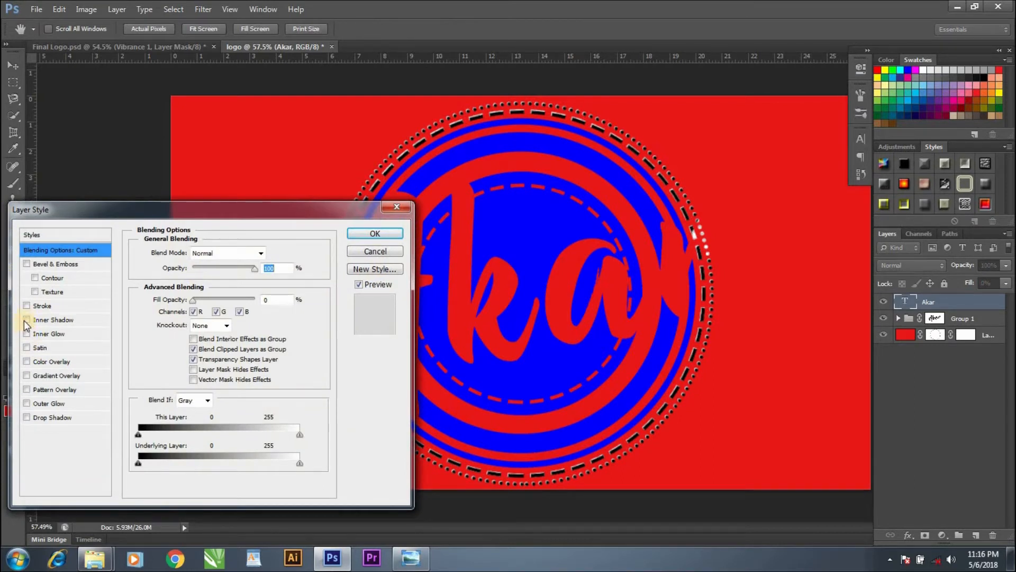
left_click(37, 307)
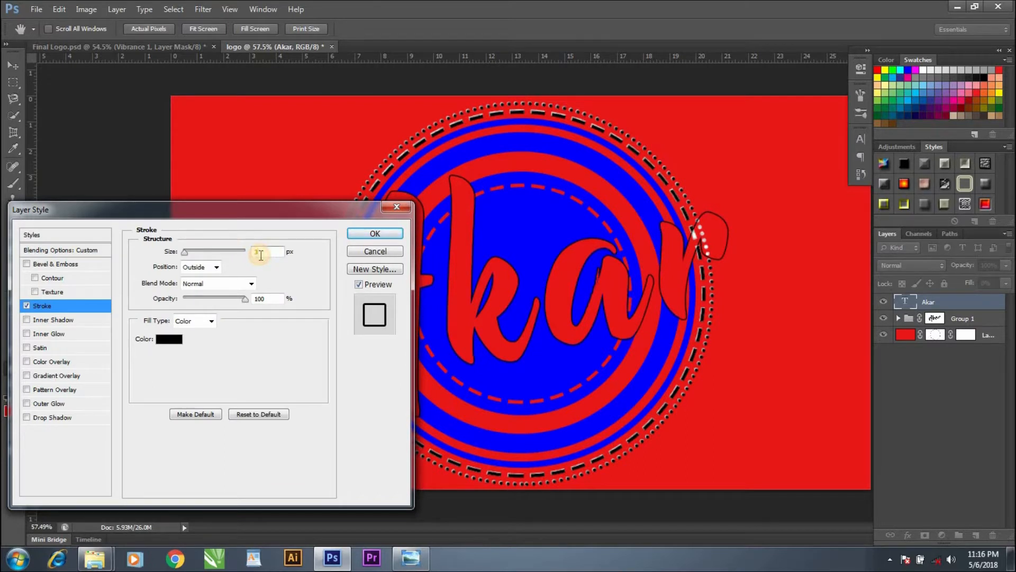
type("1")
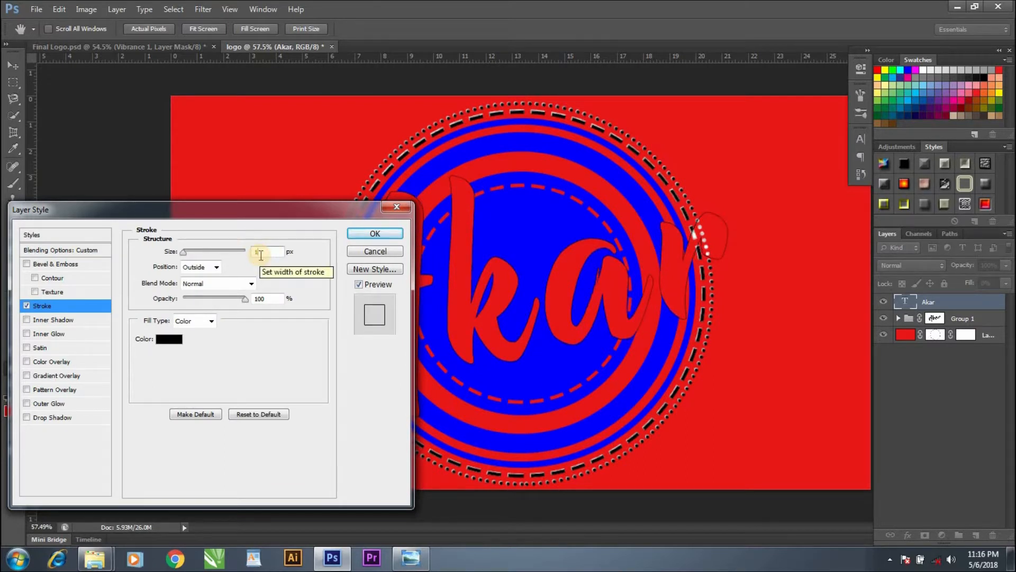
type("0")
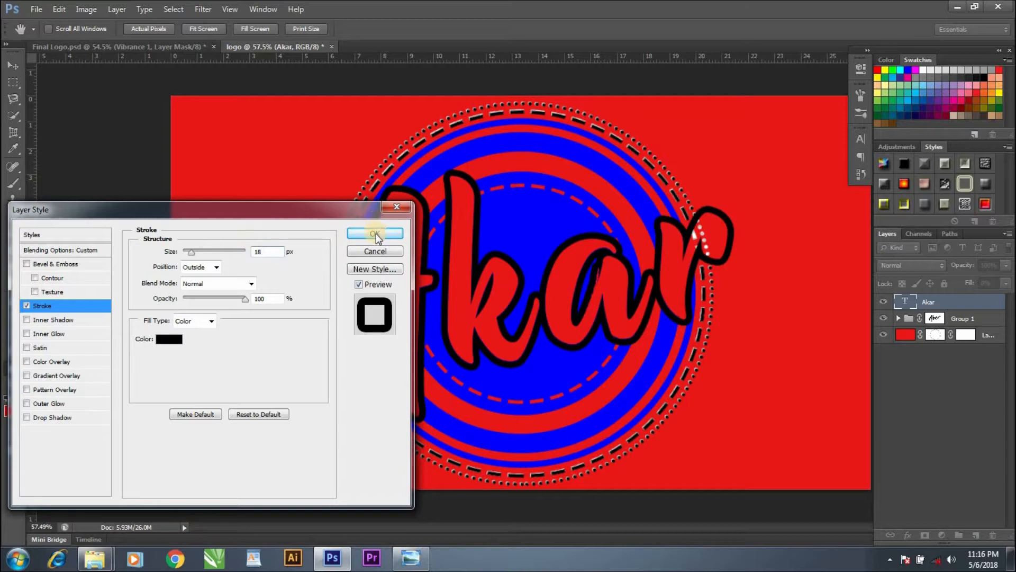
left_click(376, 234)
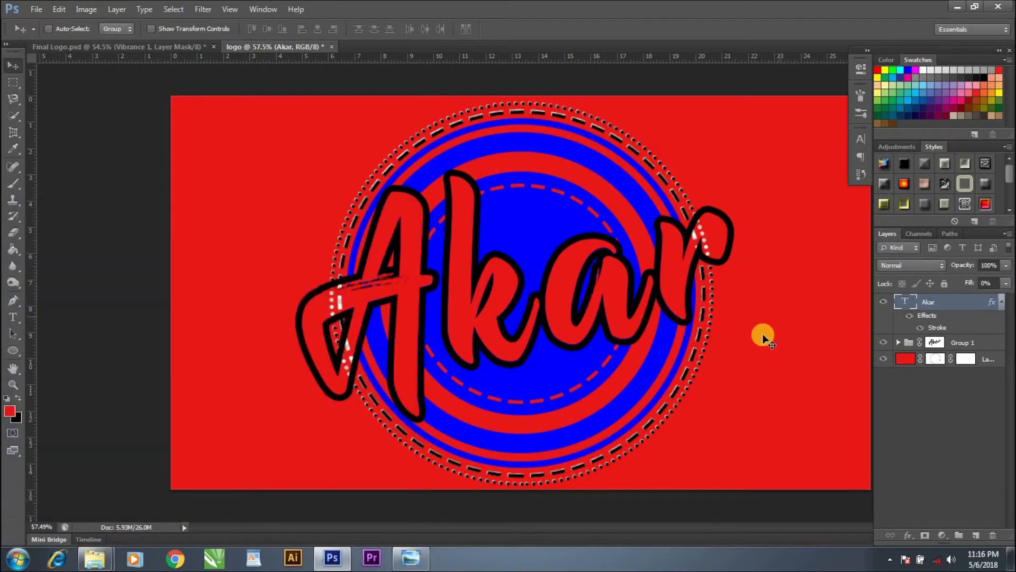
Group the Akar text with Group 1, and place the campfire photo above the new group
left_click(961, 344, "shift")
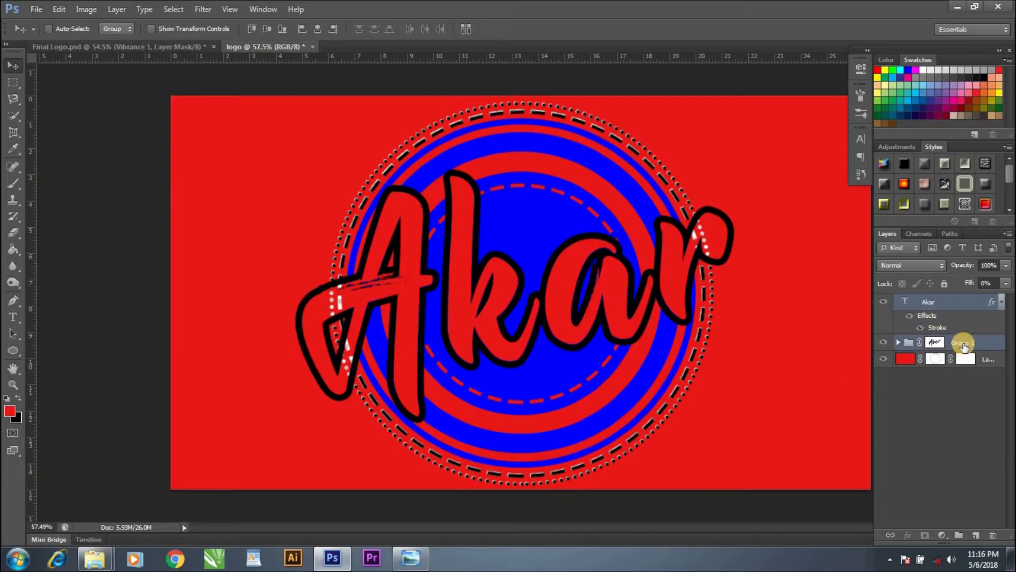
key("ctrl+g")
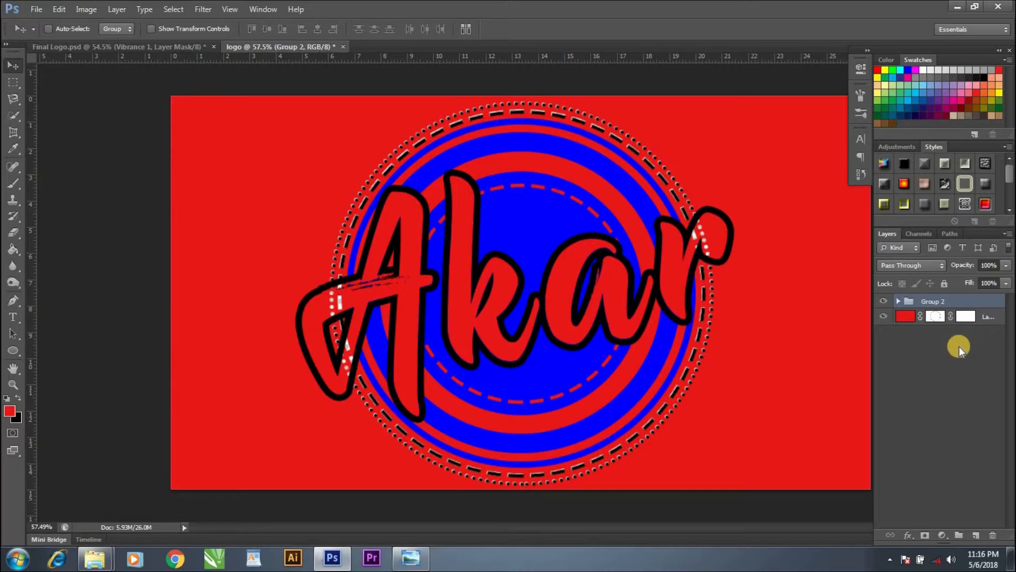
left_click(37, 9)
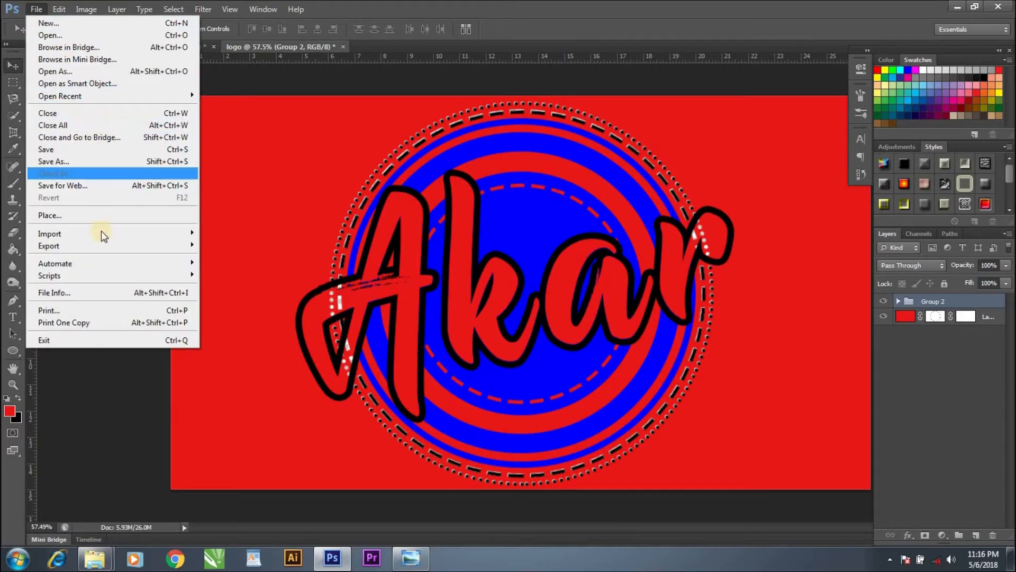
left_click(98, 215)
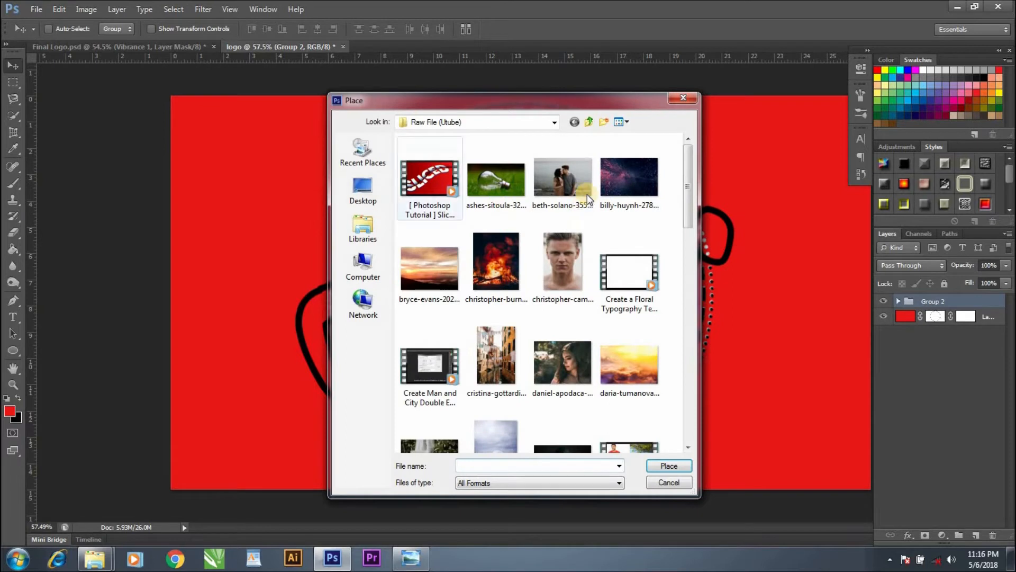
left_click(507, 272)
left_click(670, 465)
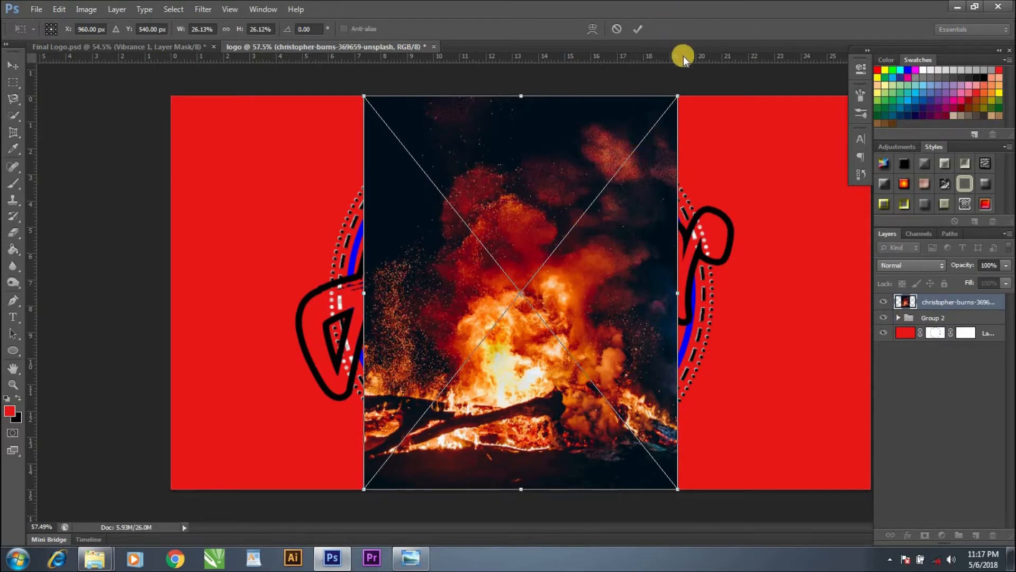
Enlarge the placed fire photo around its center to about 40.6% and clip it to Group 2
left_click_drag(685, 87, 767, 9)
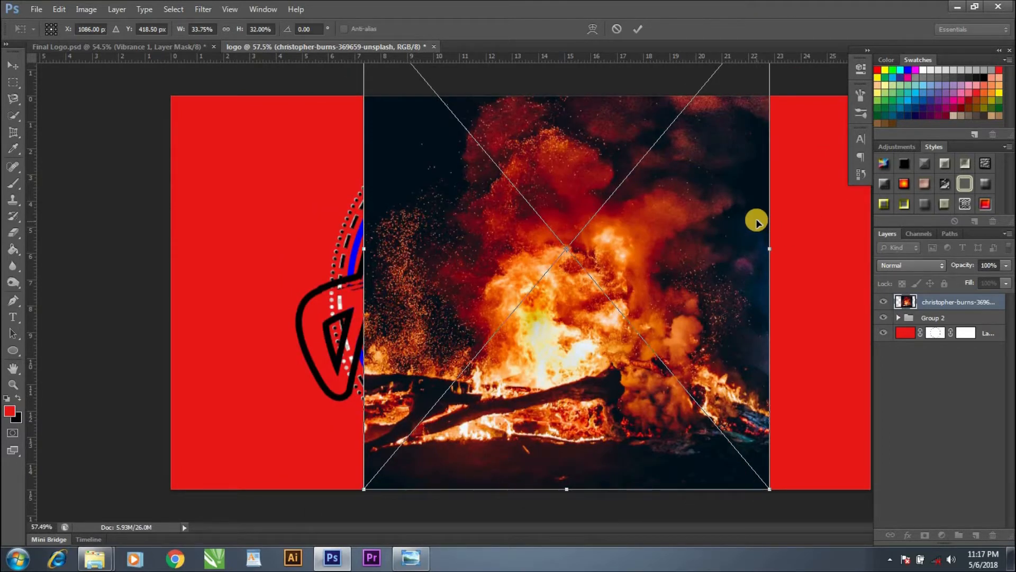
key("ctrl+z")
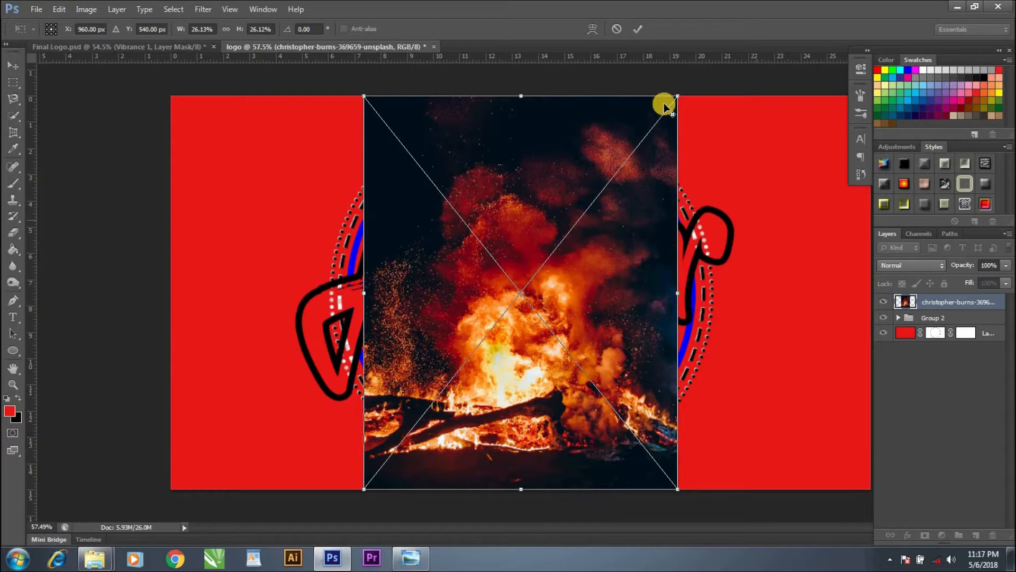
left_click_drag(675, 96, 766, 13)
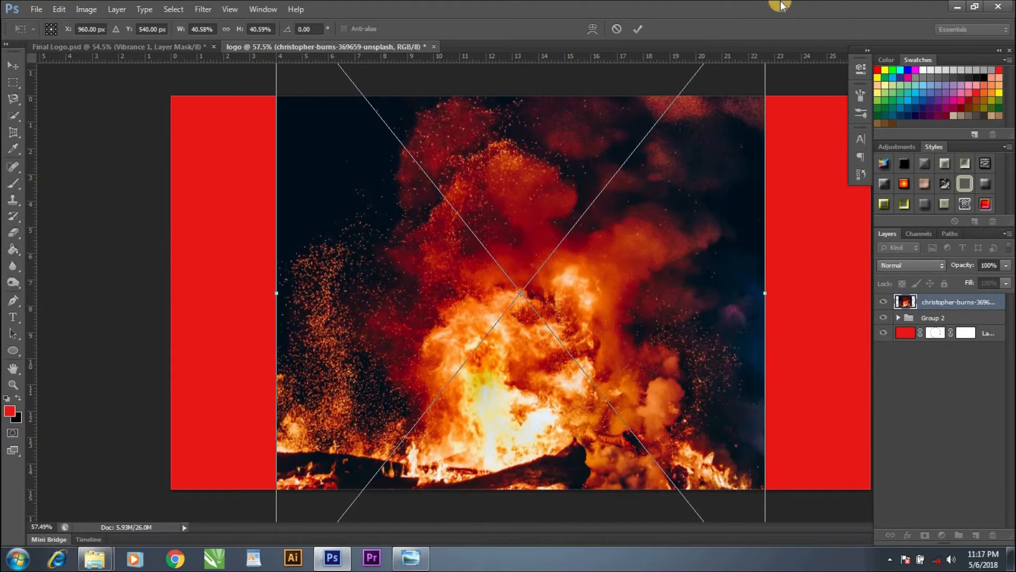
left_click(638, 29)
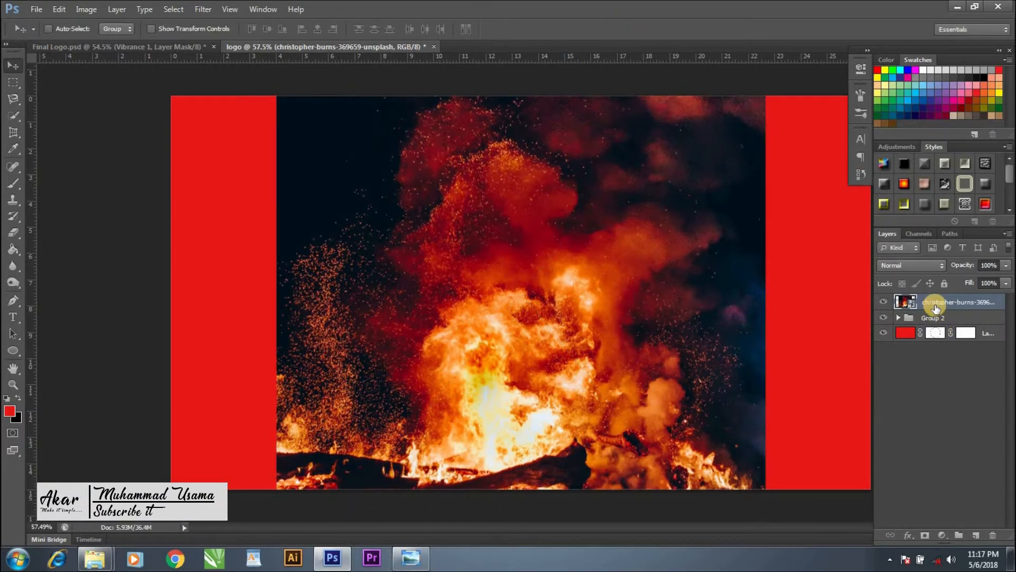
right_click(935, 305)
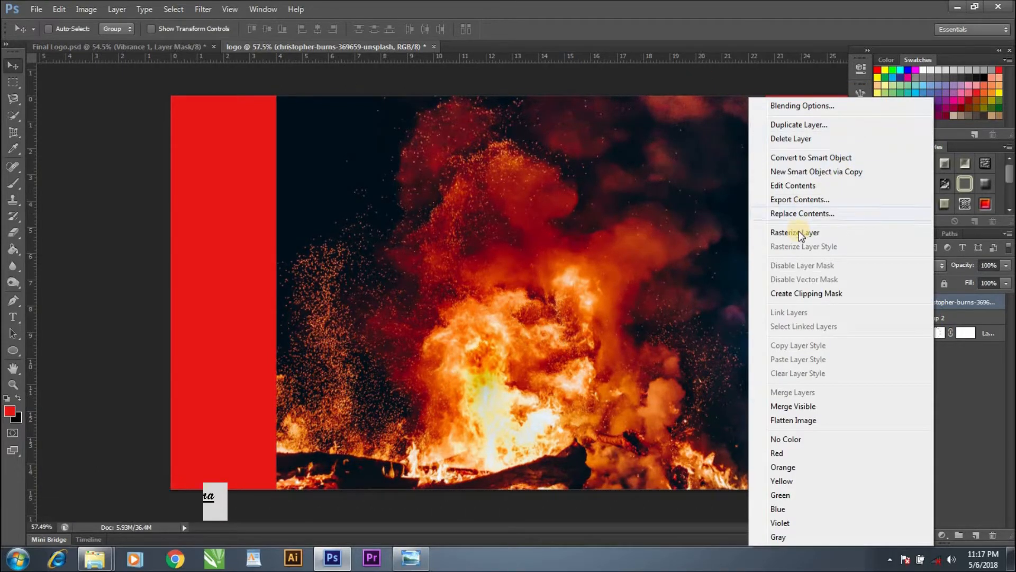
left_click(808, 295)
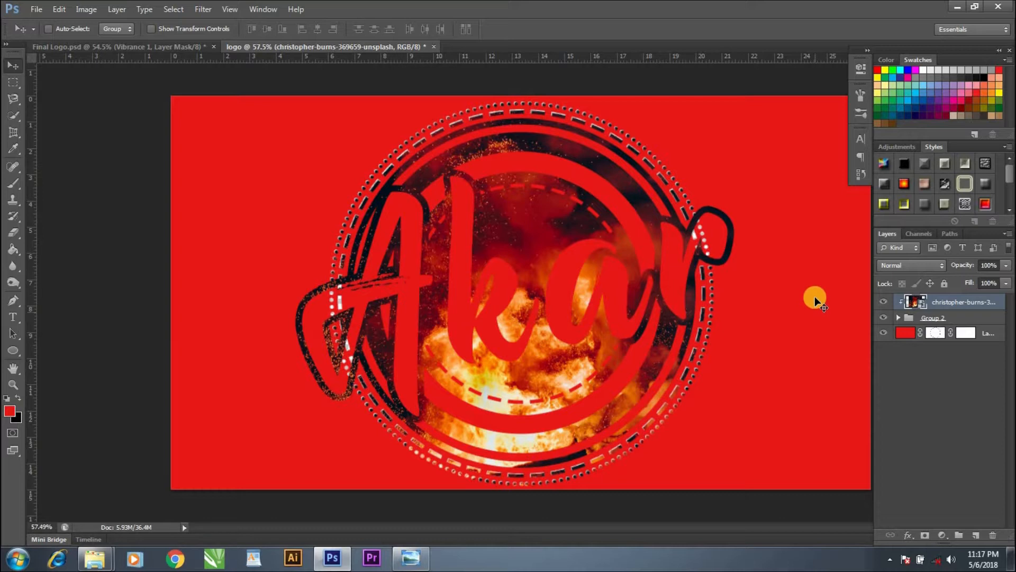
Enable a Gradient Overlay on the red background layer and show its settings
left_click(903, 337)
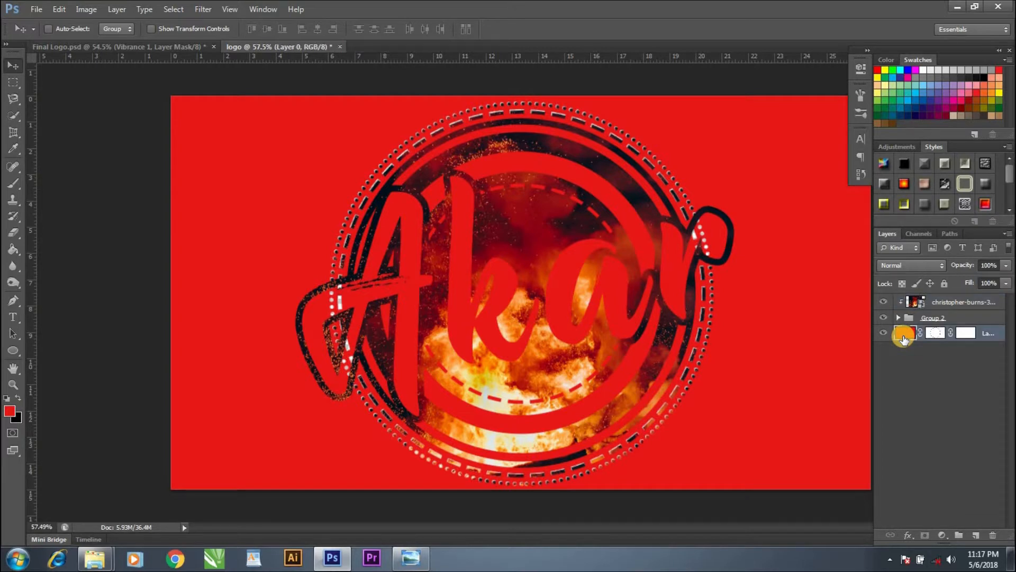
right_click(903, 337)
left_click(872, 33)
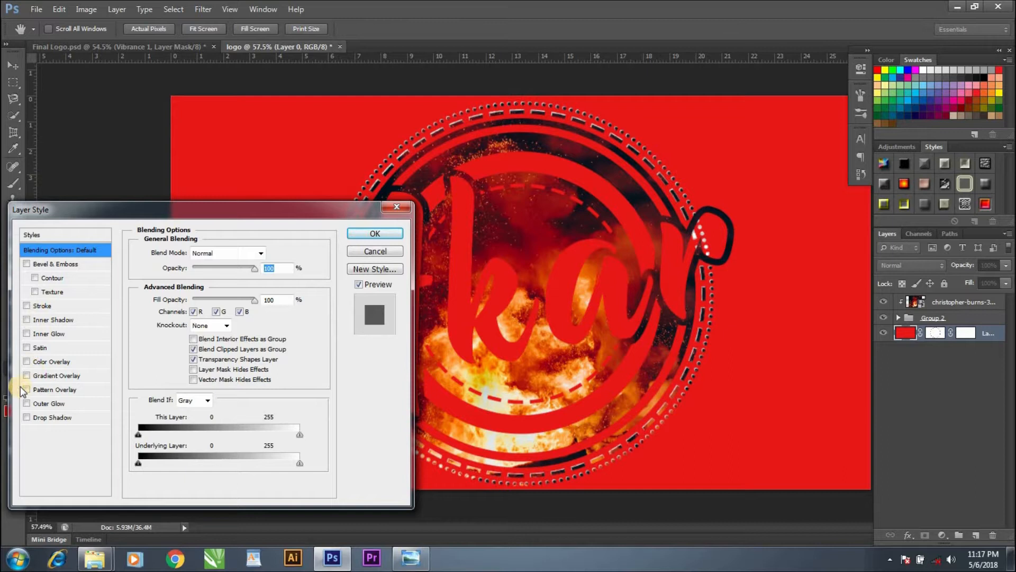
left_click(26, 375)
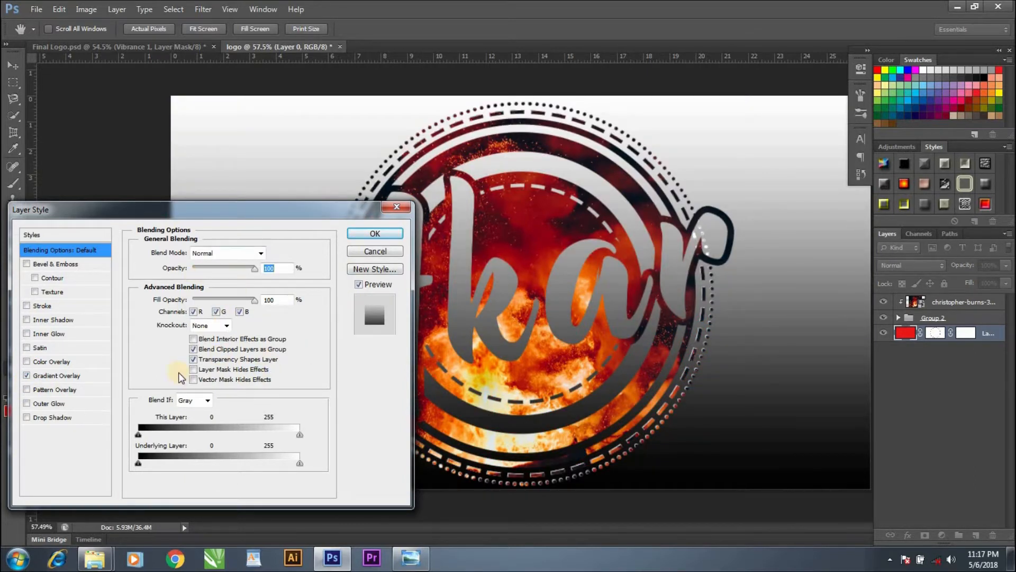
left_click(43, 377)
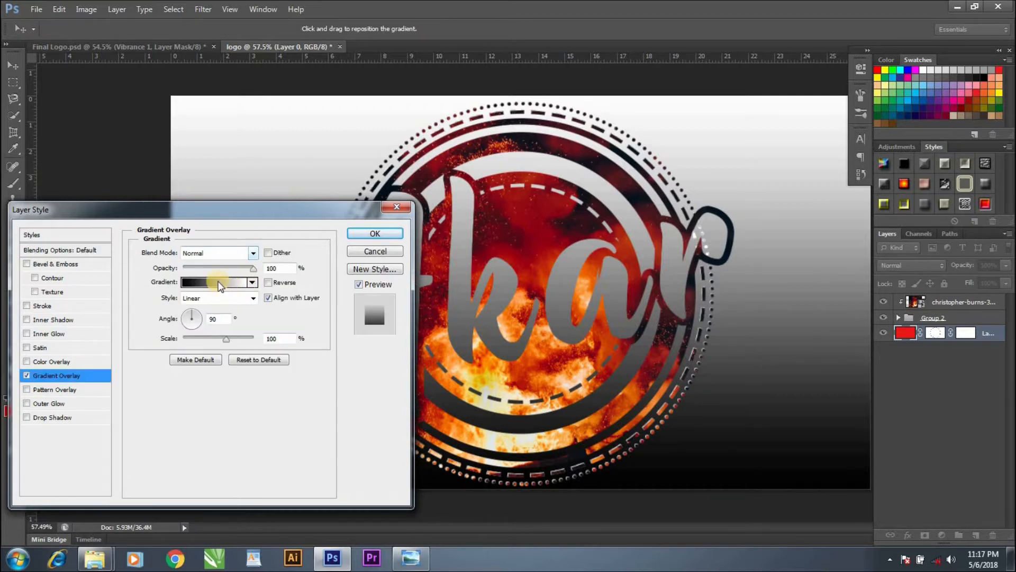
Change the black stop of the overlay gradient to dark gray 565555
left_click(218, 282)
left_click(385, 301)
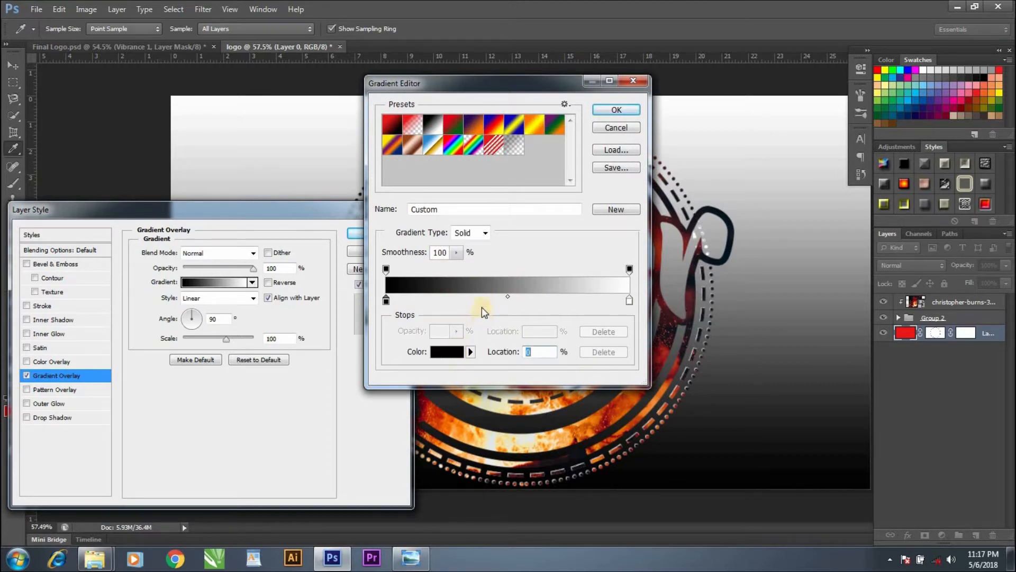
left_click(442, 349)
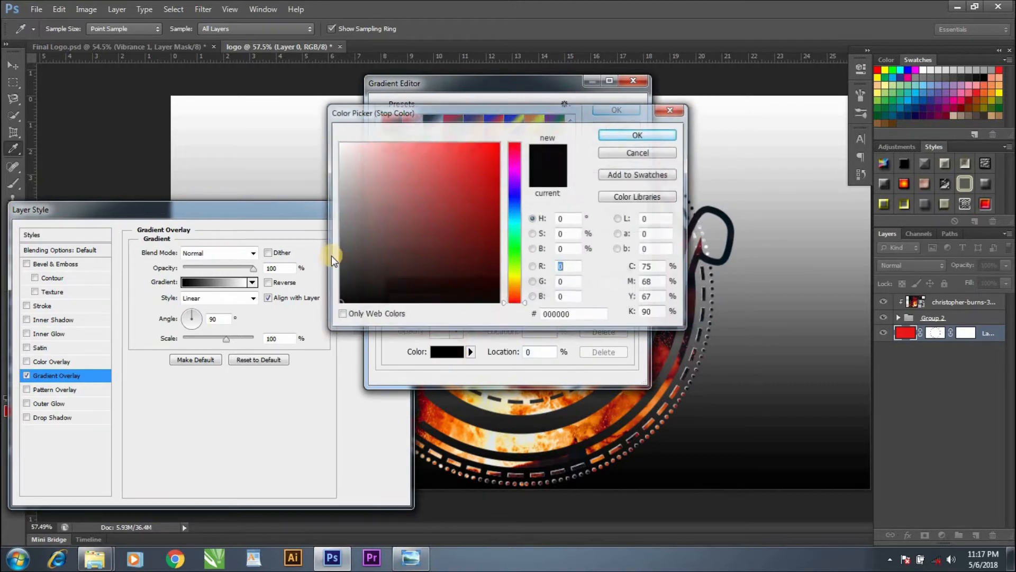
left_click(340, 249)
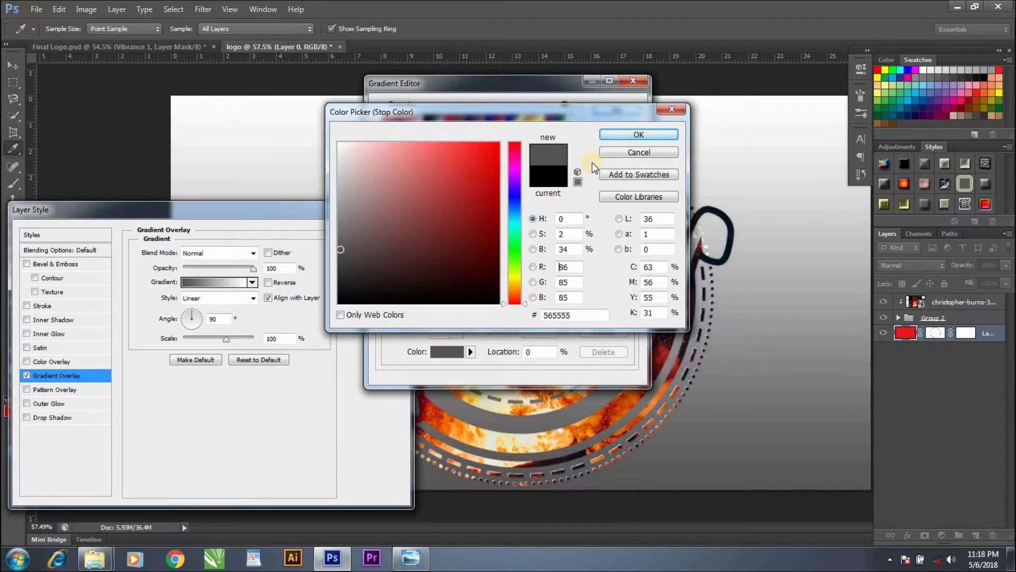
left_click(643, 136)
left_click(606, 112)
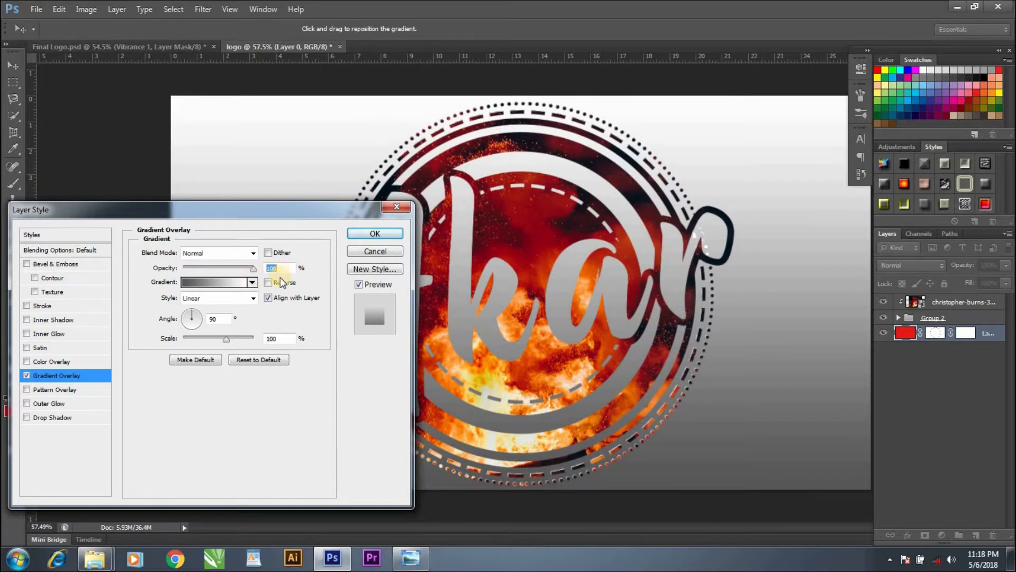
Make the background's gradient overlay radial and reversed with a scale of 150%, and apply the layer style
left_click(253, 300)
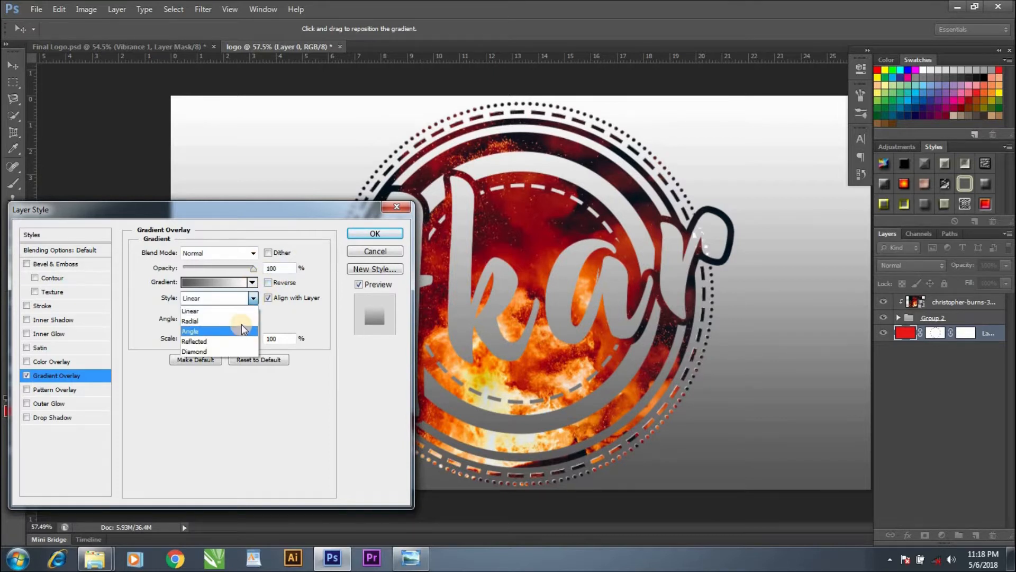
left_click(241, 322)
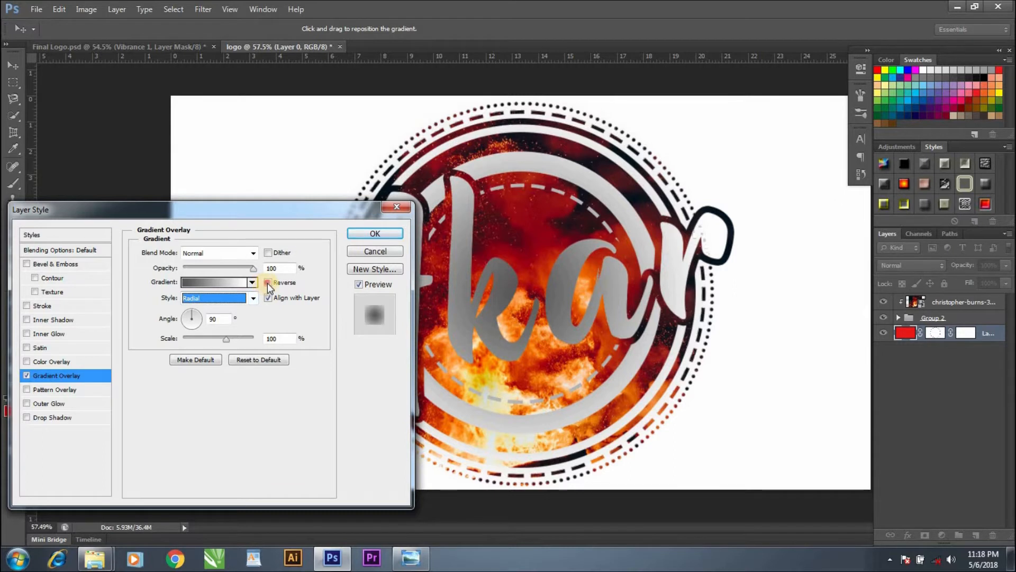
left_click(268, 283)
left_click_drag(225, 339, 268, 343)
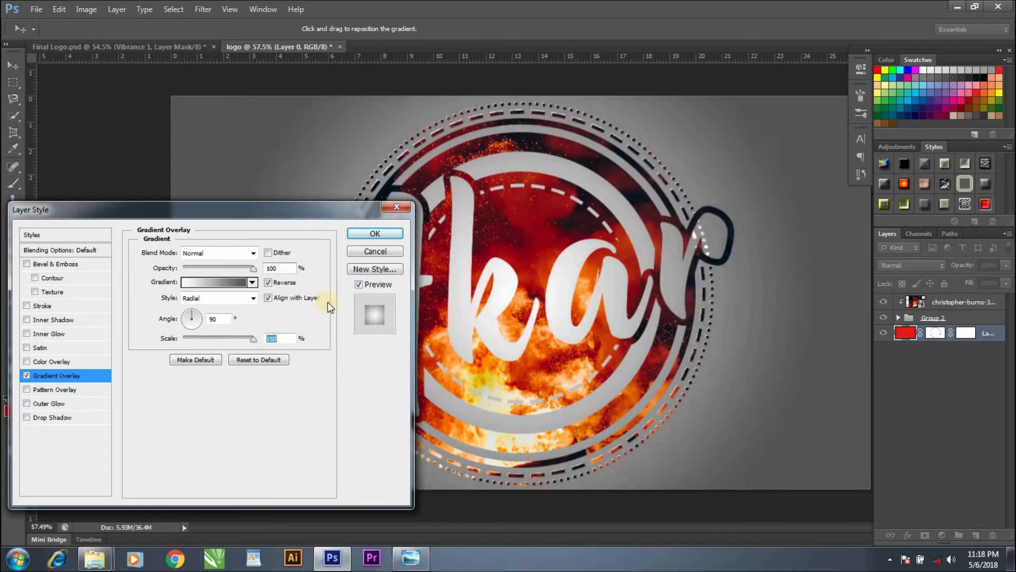
left_click(376, 234)
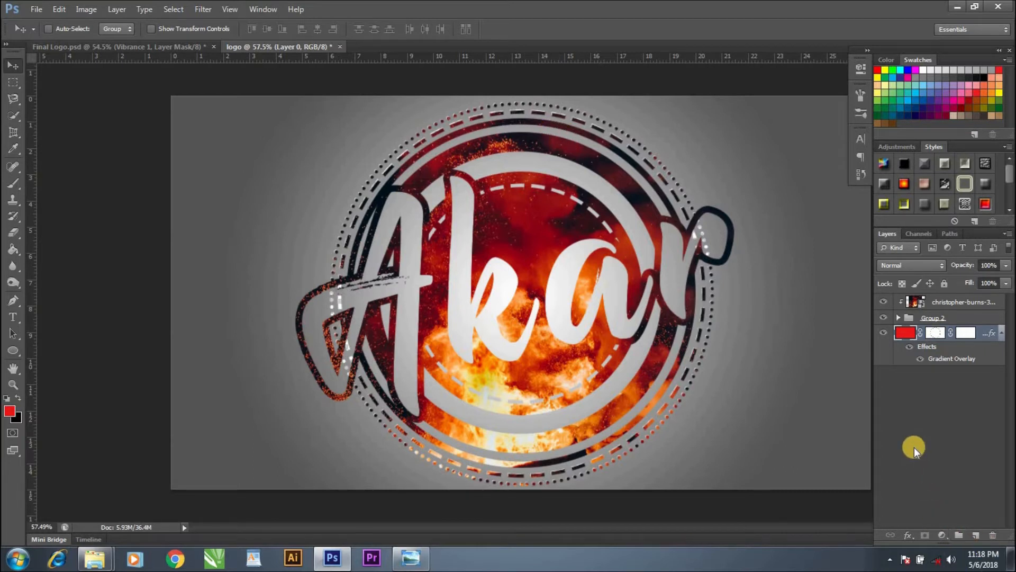
Add a Curves adjustment clipped to the red background layer, and raise the middle of its RGB curve slightly
left_click(940, 533)
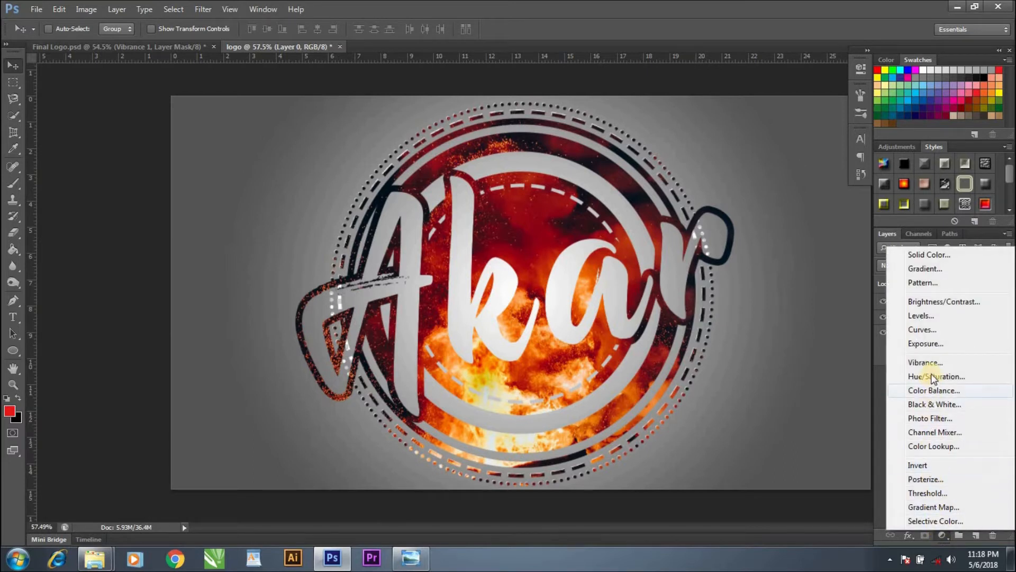
left_click(932, 330)
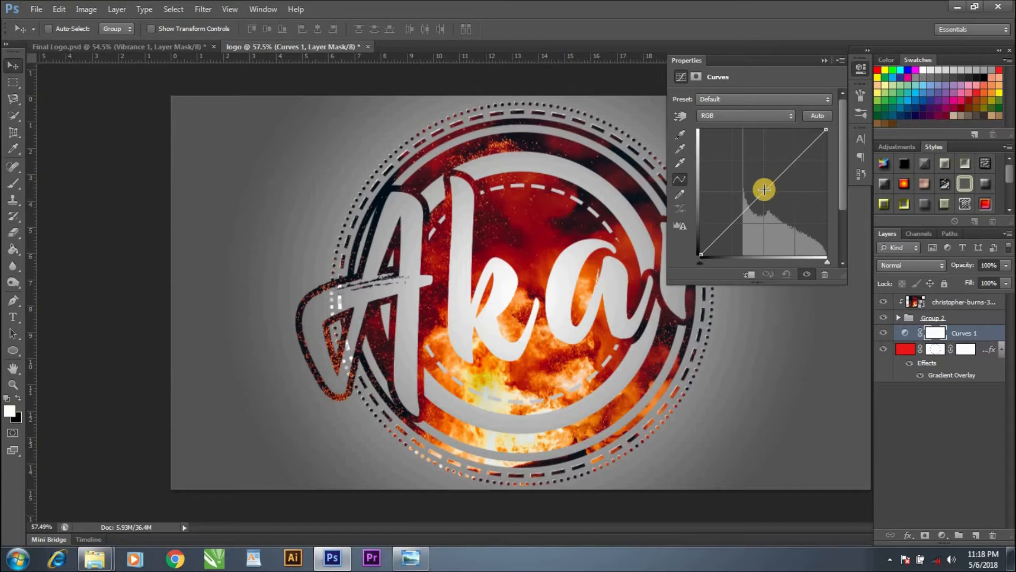
left_click(748, 273)
left_click(760, 191)
left_click_drag(761, 191, 759, 186)
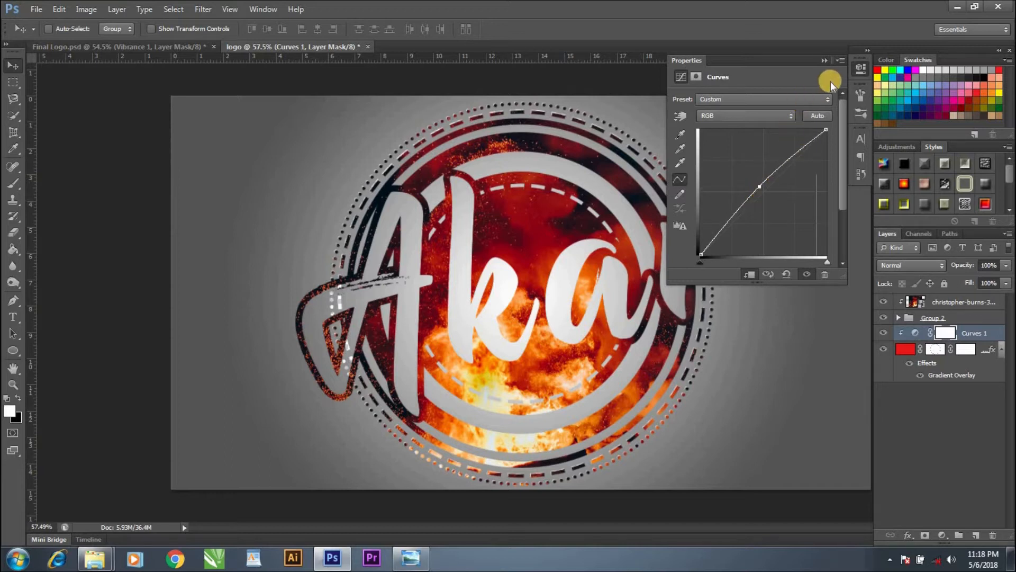
double_click(821, 60)
Add a Hue/Saturation adjustment layer with default values above the Curves adjustment
left_click(943, 535)
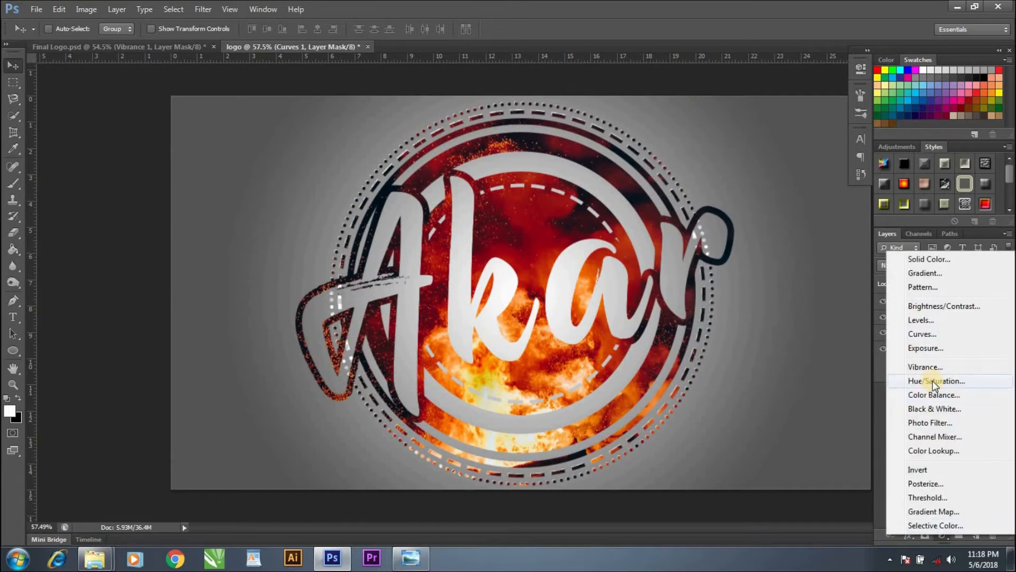
left_click(932, 380)
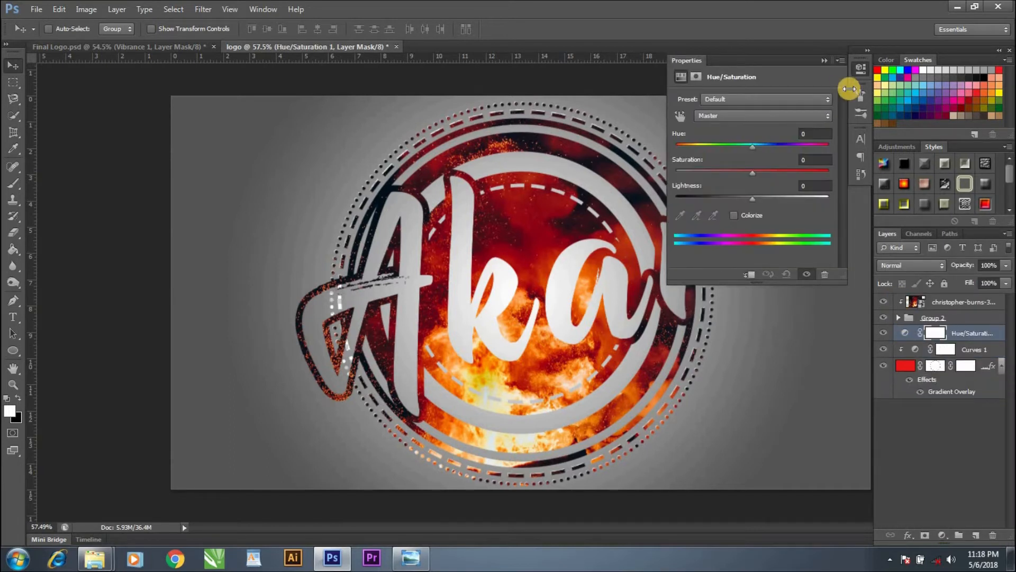
double_click(823, 57)
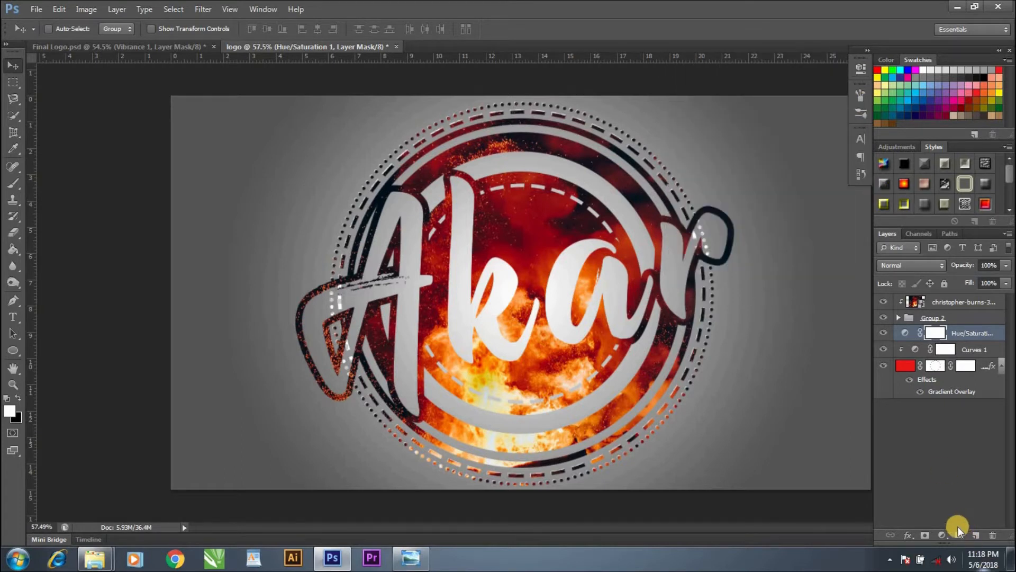
Add a Vibrance adjustment clipped to the Hue/Saturation layer, set its vibrance to +100, and deselect the layers
left_click(943, 533)
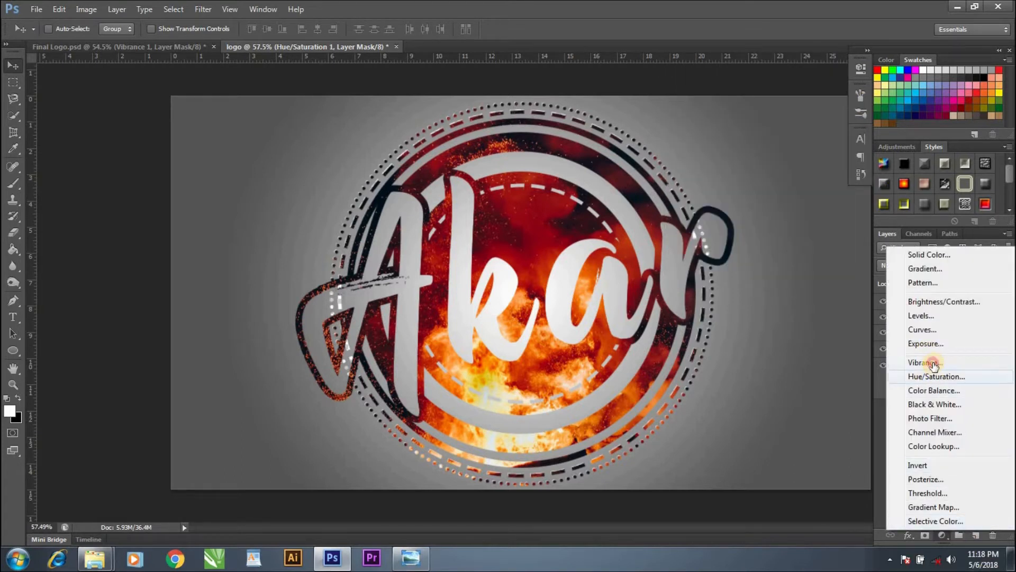
left_click(934, 365)
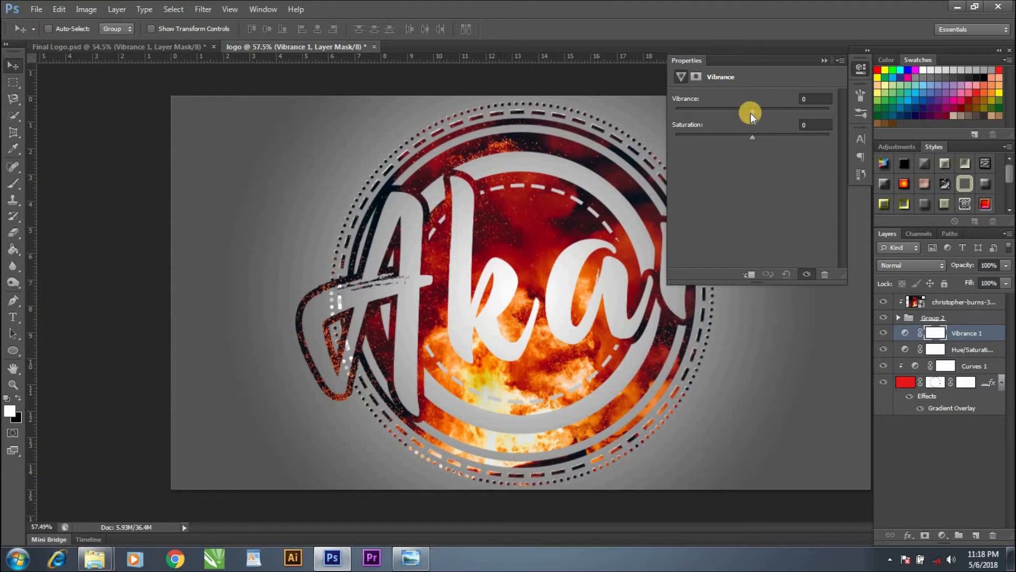
left_click_drag(836, 113, 835, 119)
left_click(748, 274)
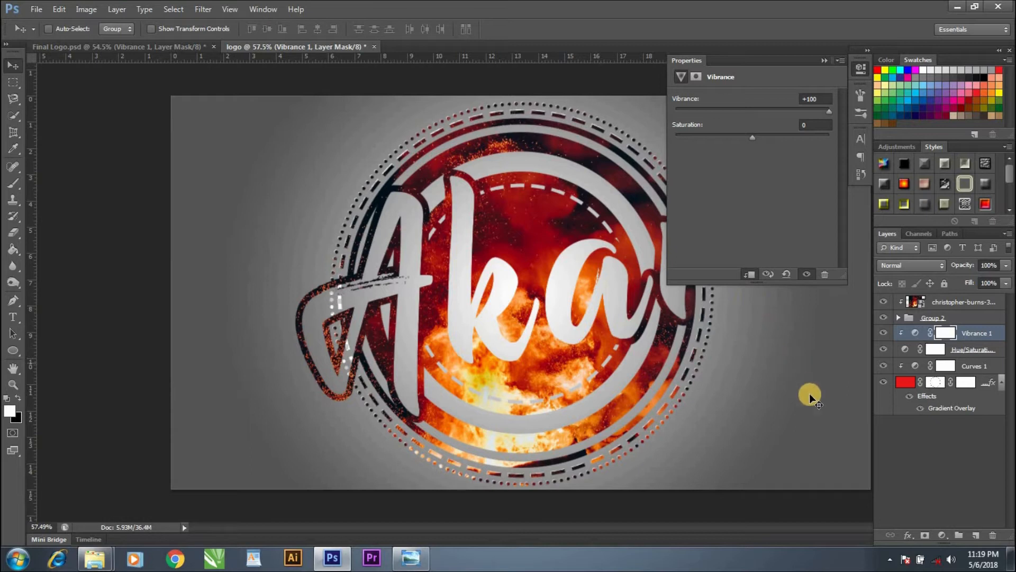
left_click(920, 460)
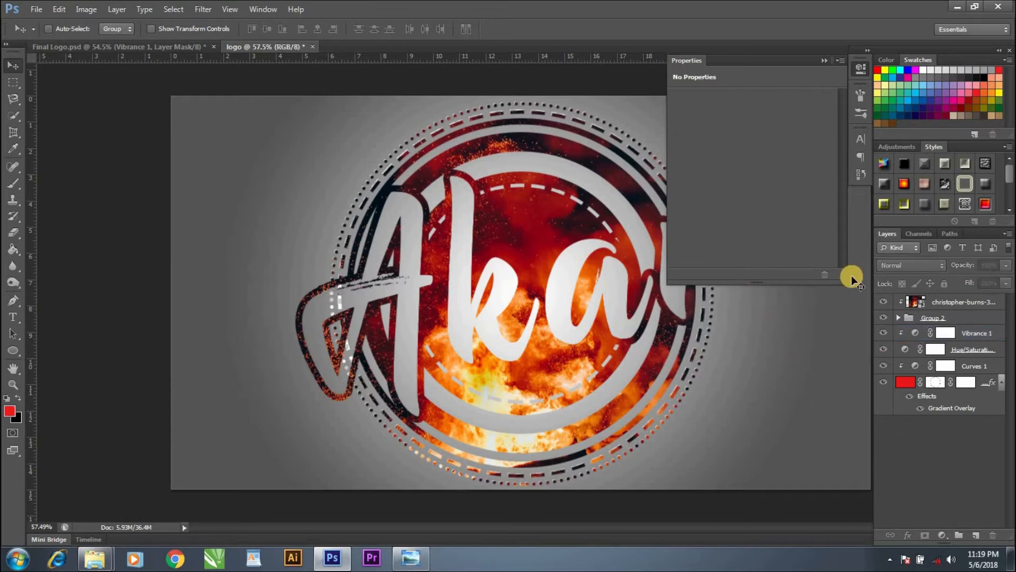
left_click(826, 63)
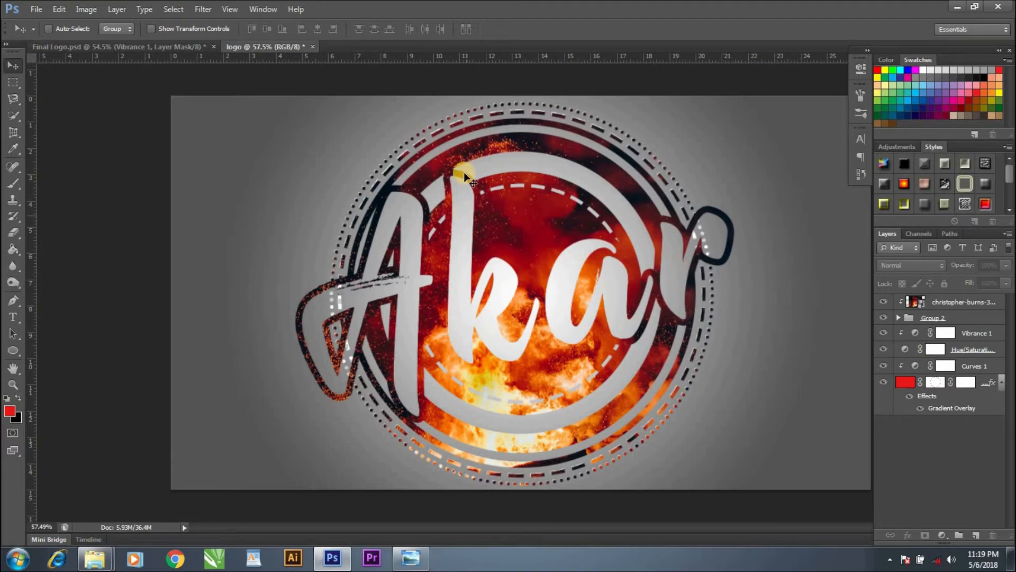
Start saving the logo as a new file in the Compiled folder inside Photoshop on drive D
left_click(30, 10)
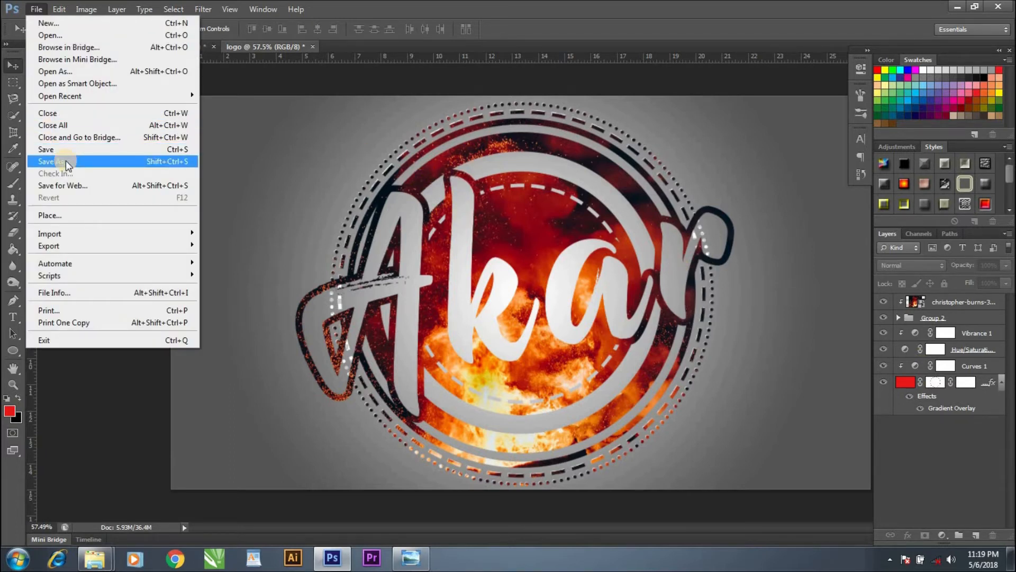
left_click(68, 165)
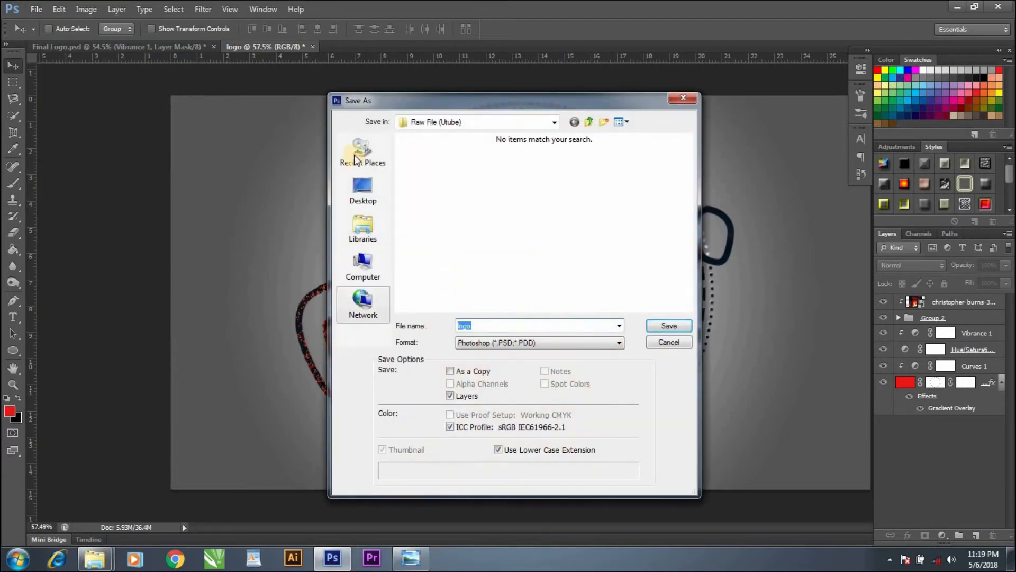
left_click(371, 265)
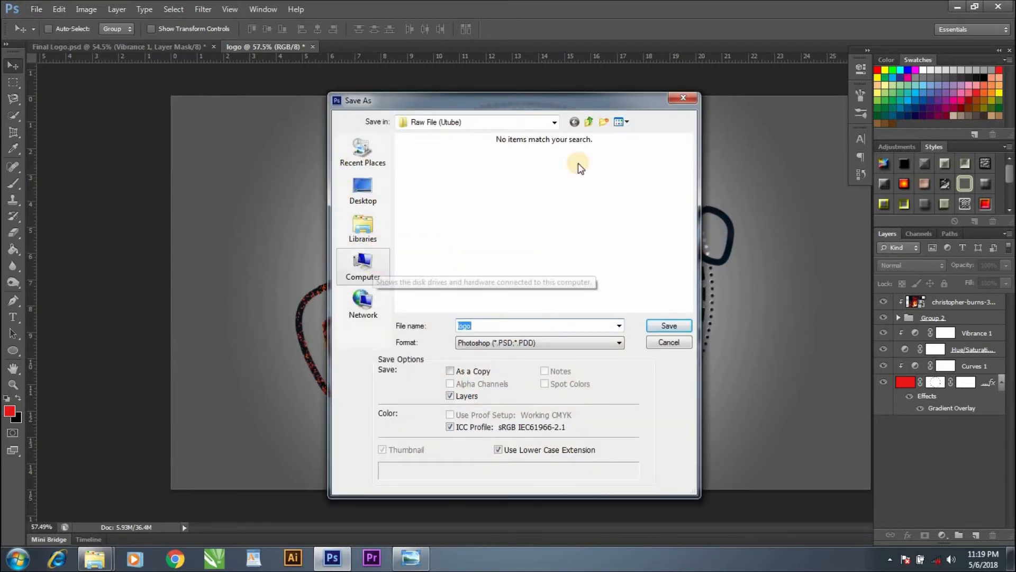
double_click(587, 172)
left_click(476, 177)
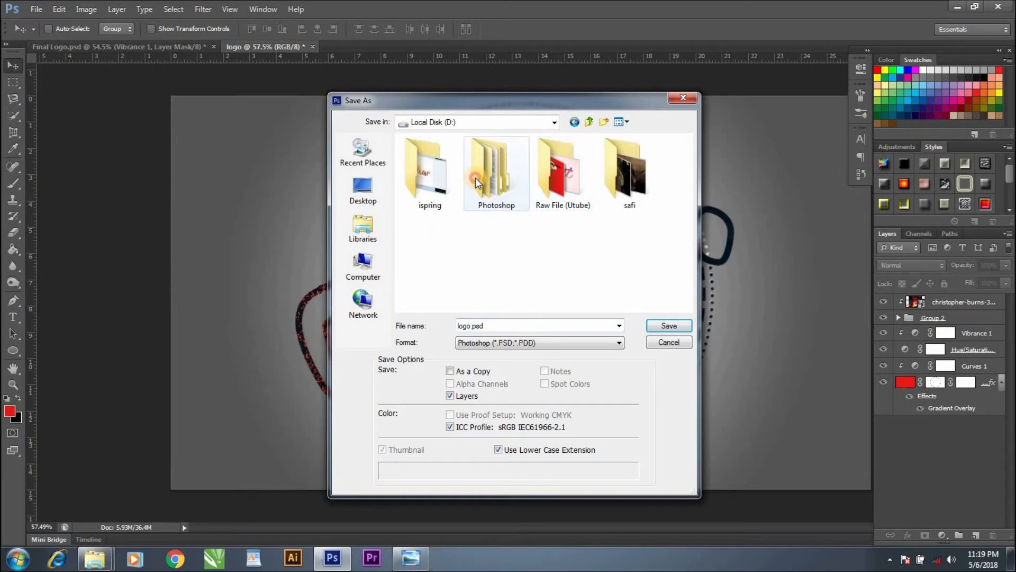
double_click(471, 180)
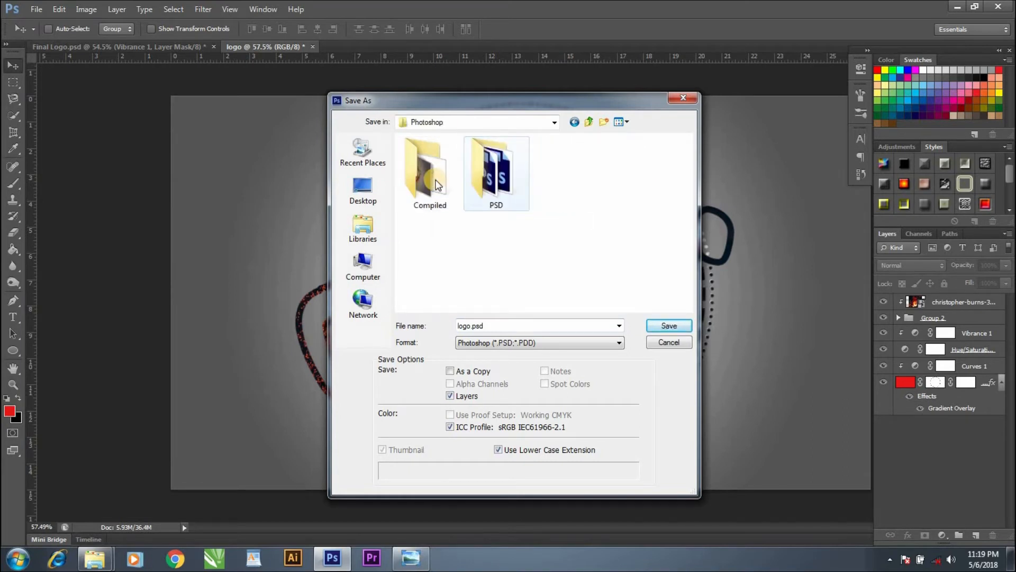
double_click(437, 185)
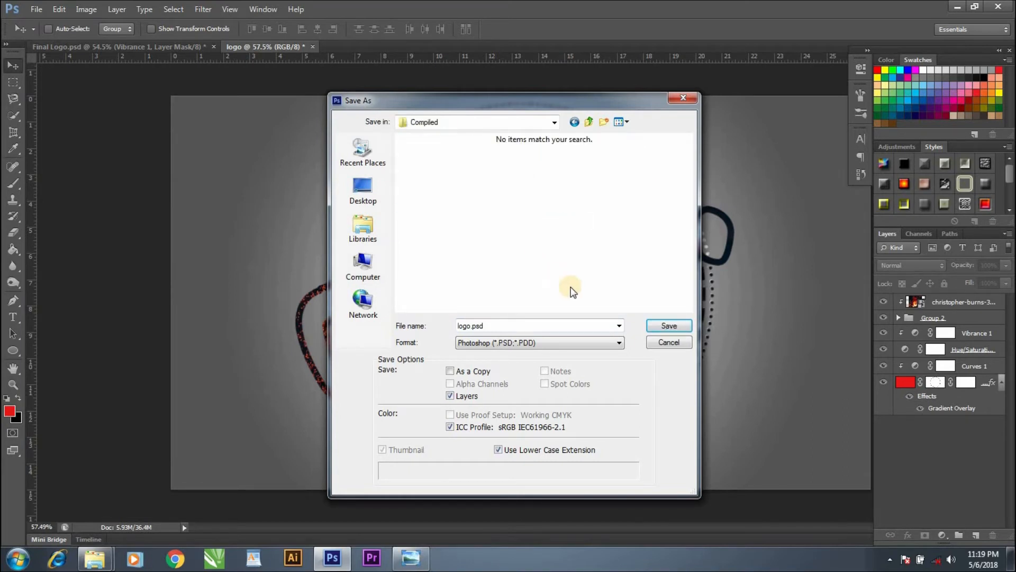
Save the logo as a PNG named logo5653 with smallest compression and no interlacing
left_click(620, 343)
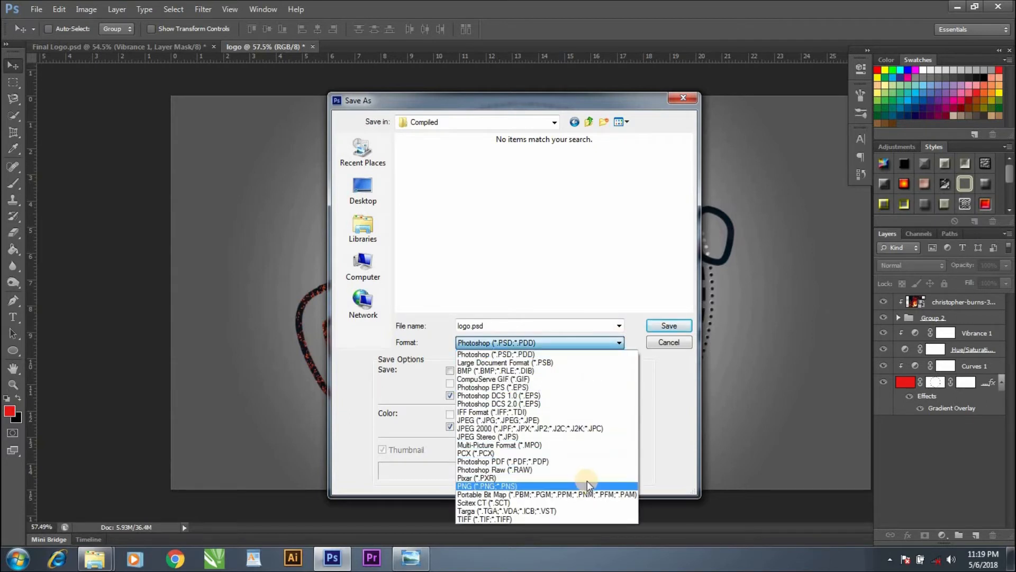
left_click(587, 484)
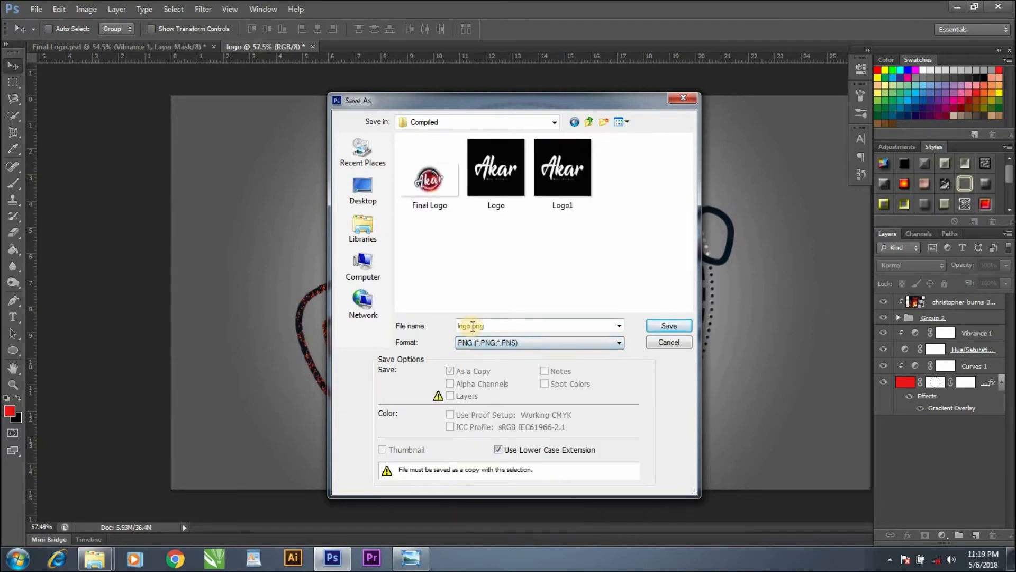
double_click(483, 325)
left_click(472, 326)
type("5653")
left_click(662, 326)
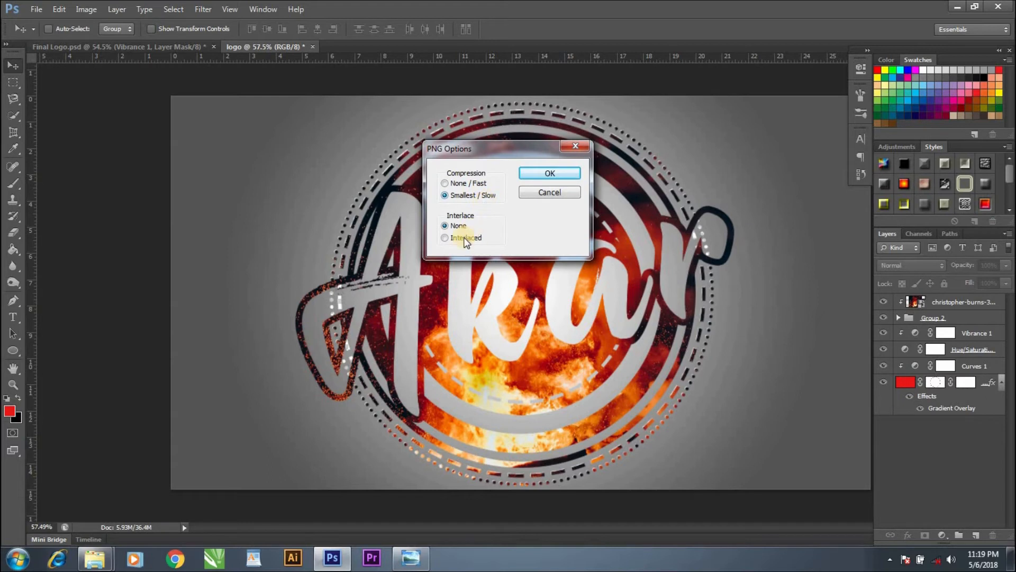
left_click(535, 173)
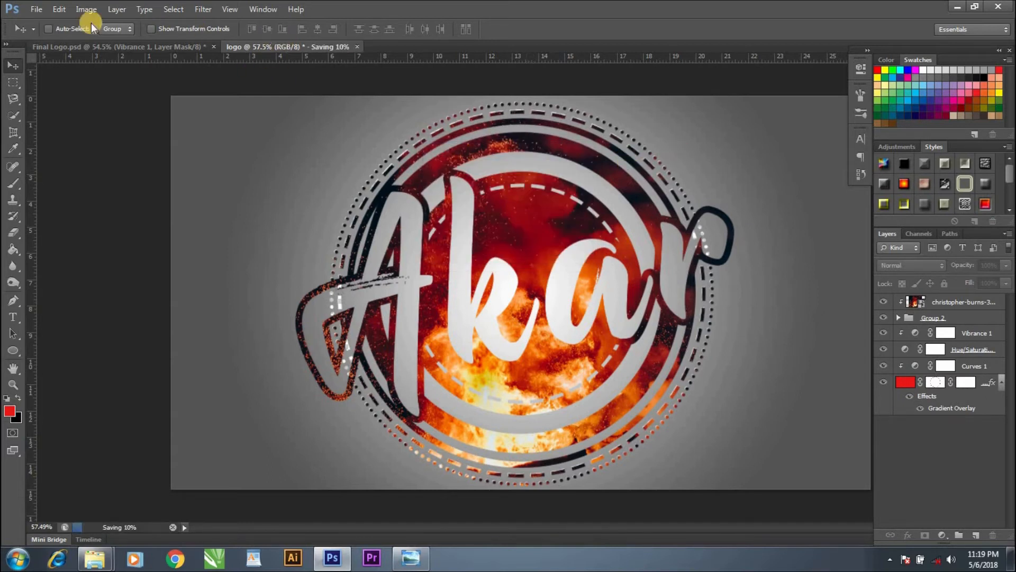
Open the dark portrait photo of a person in a black cap from the Raw File (Utube) folder on drive D
left_click(35, 10)
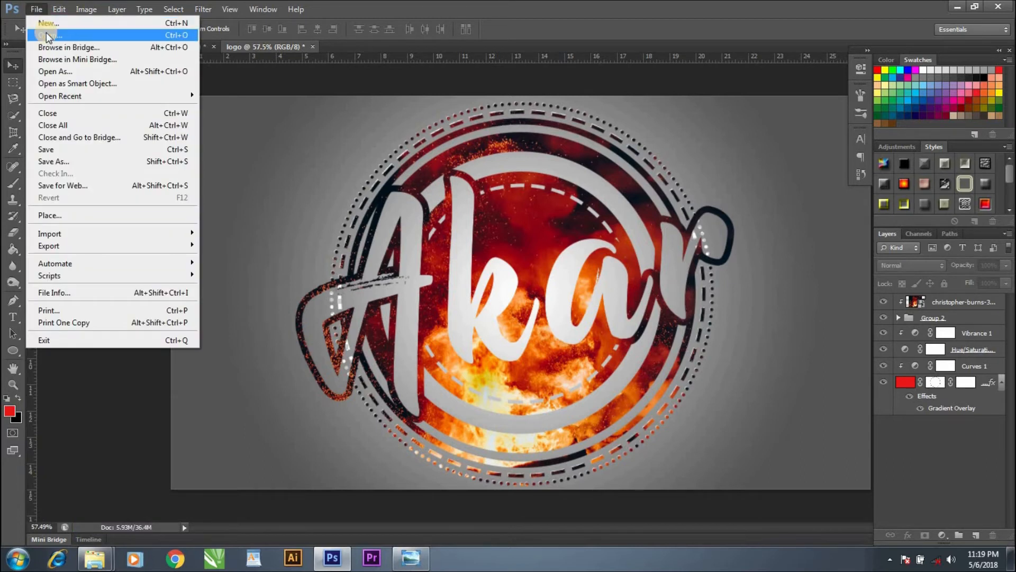
left_click(48, 35)
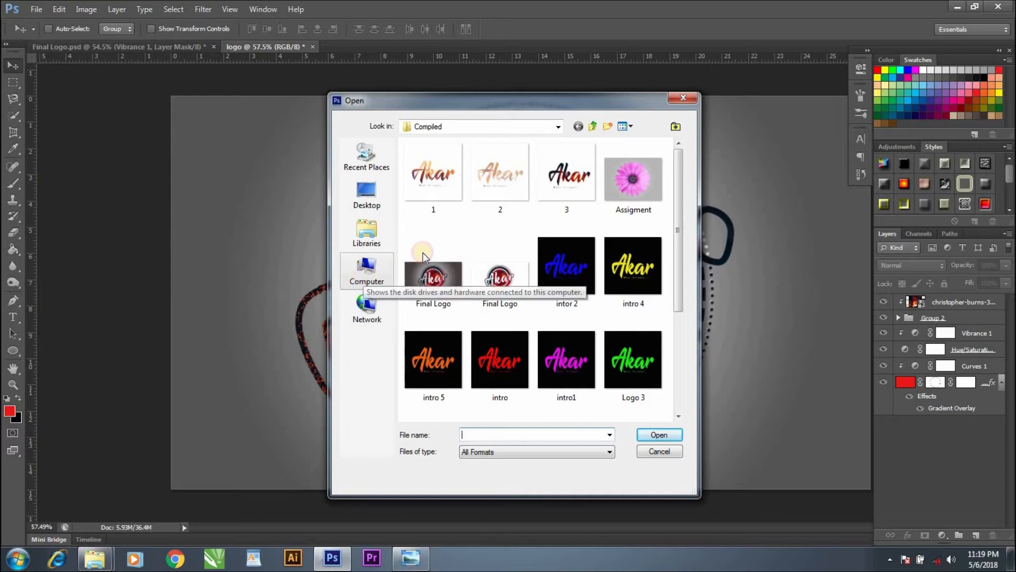
left_click(366, 271)
double_click(466, 210)
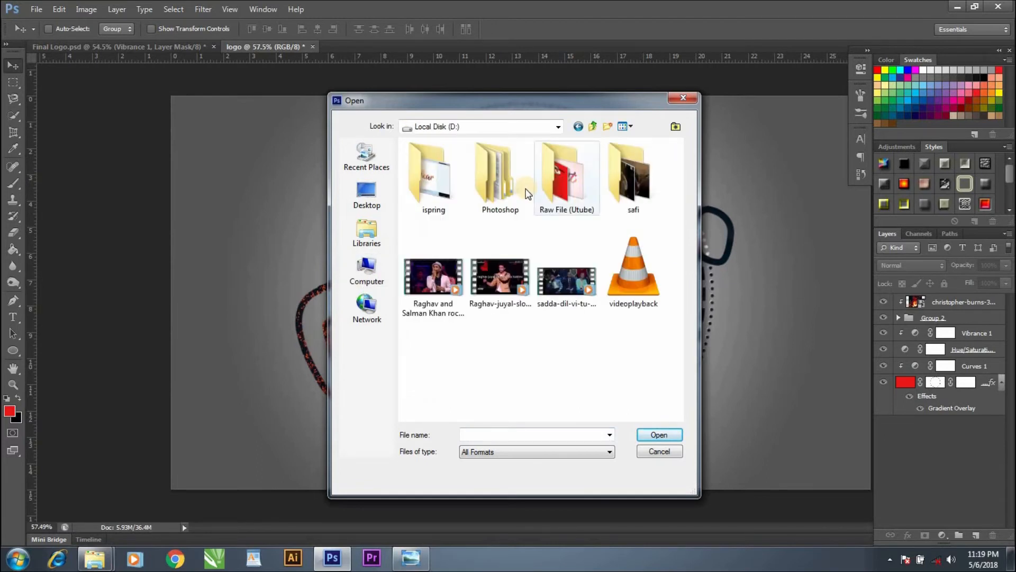
double_click(549, 191)
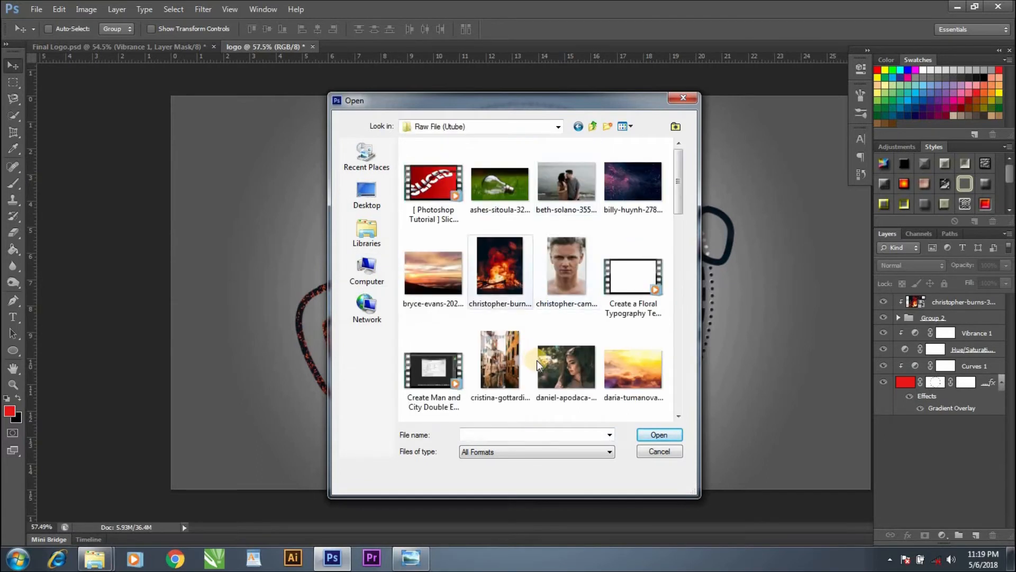
scroll(677, 214, "down", 4)
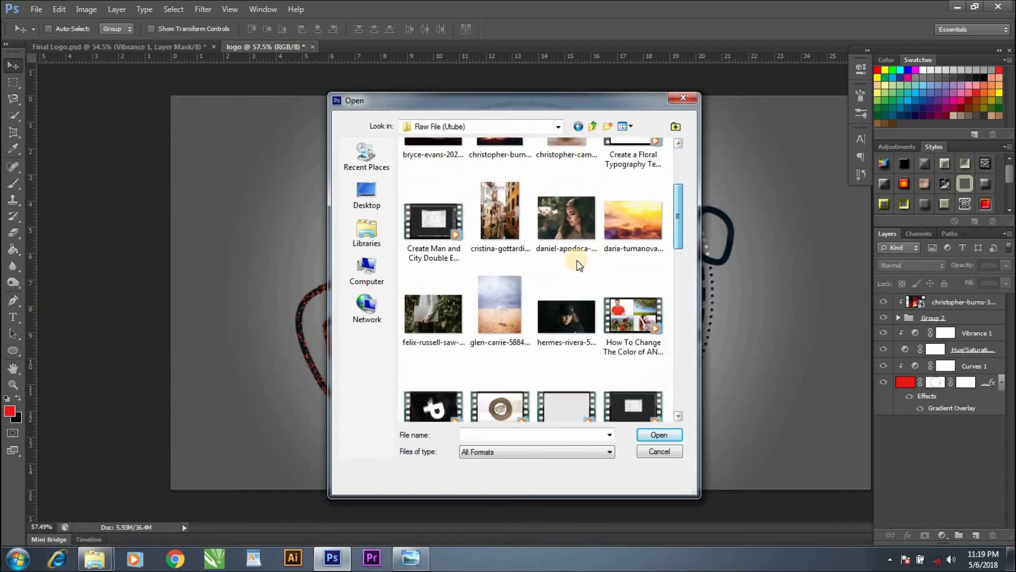
left_click(567, 260)
left_click(656, 434)
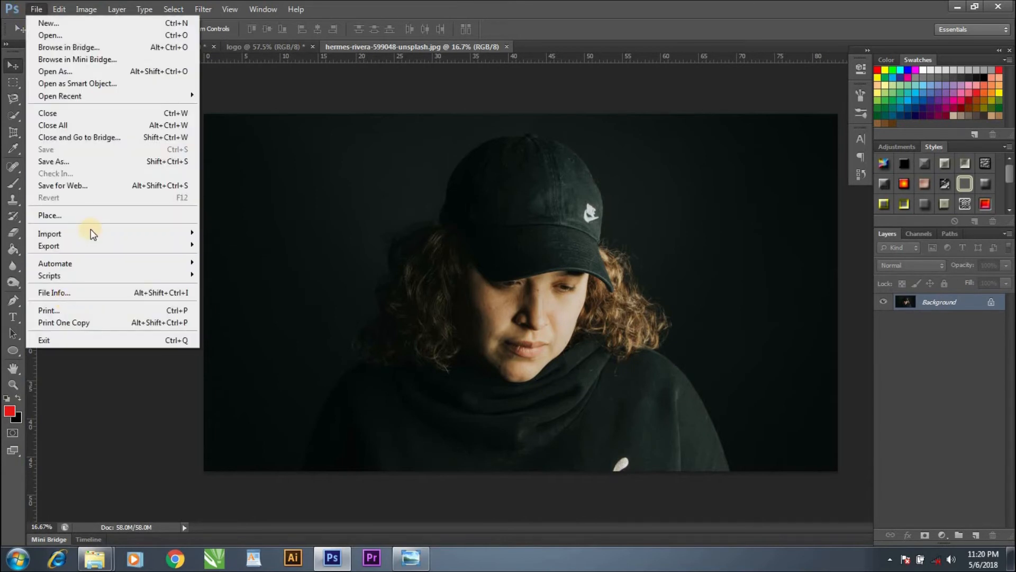
left_click(94, 220)
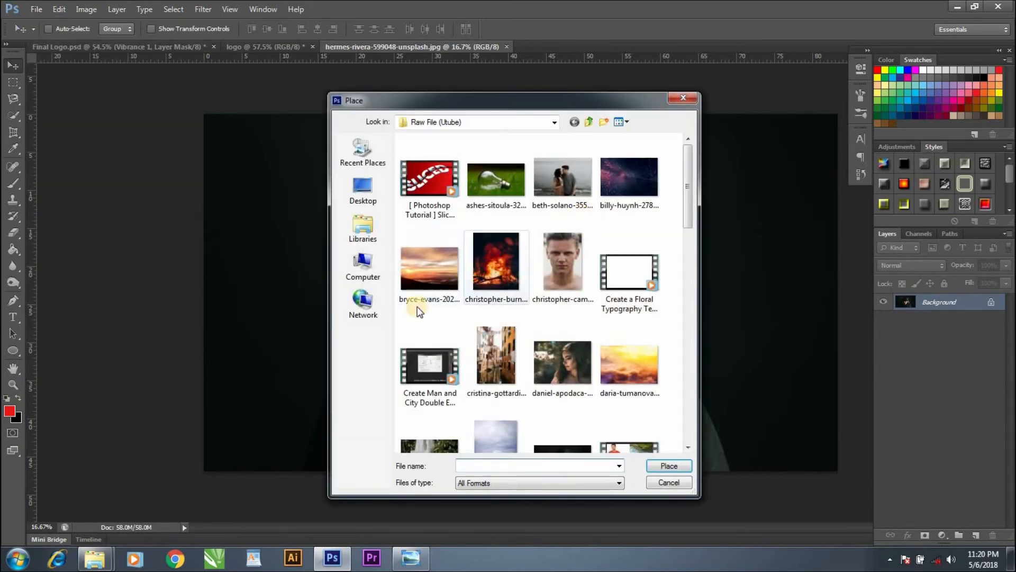
left_click(587, 122)
double_click(498, 183)
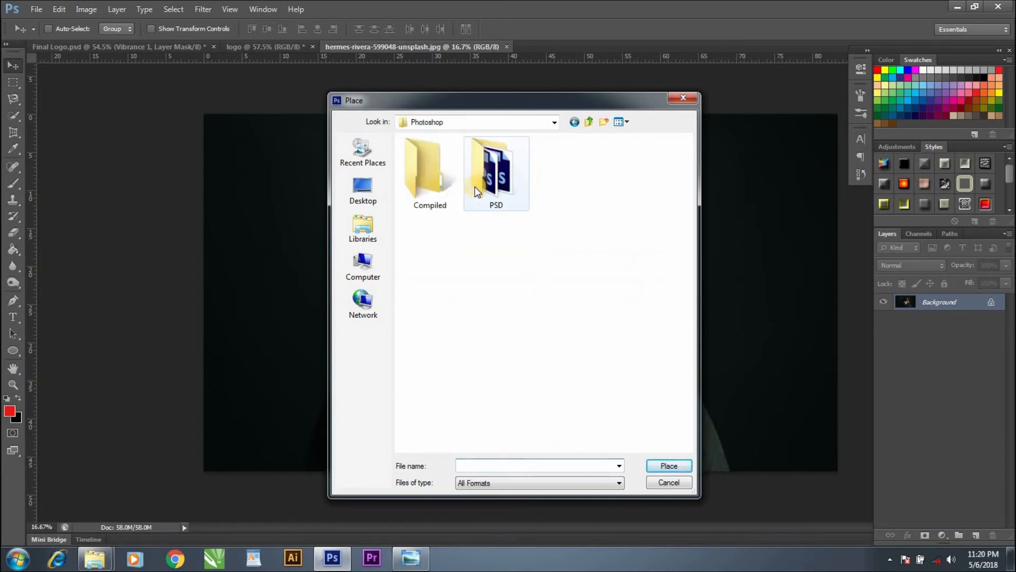
double_click(446, 191)
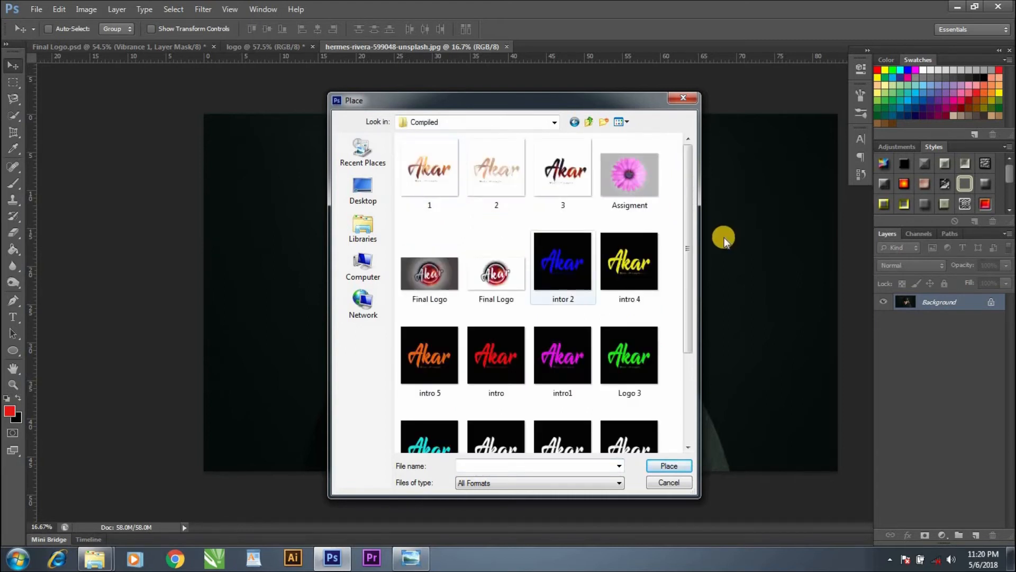
left_click_drag(686, 229, 687, 344)
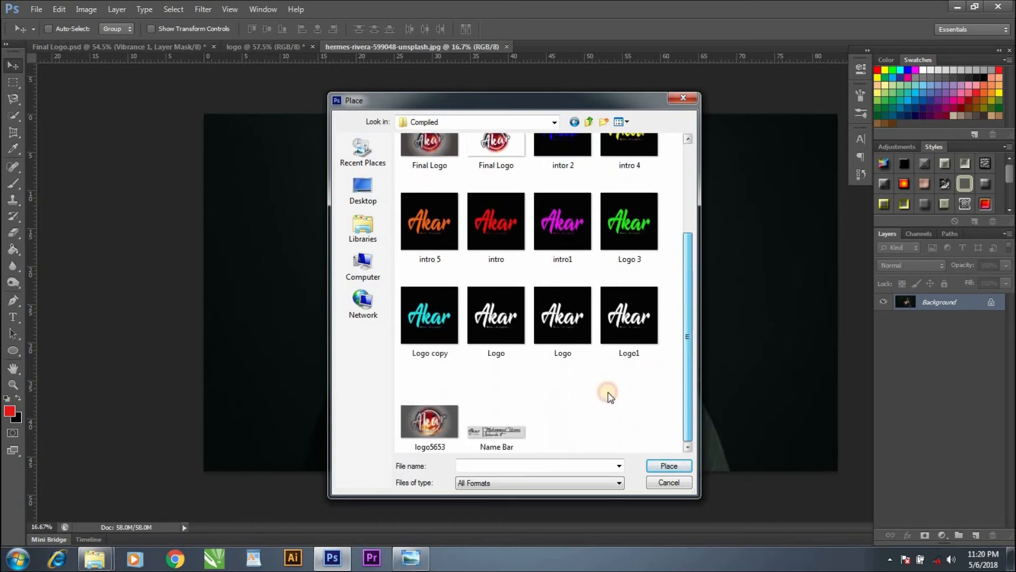
left_click(443, 420)
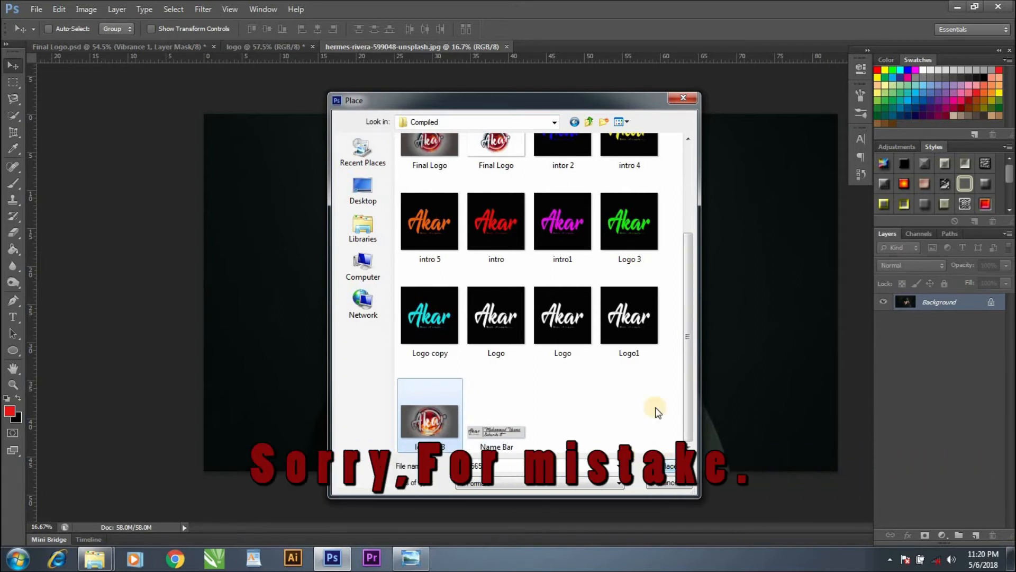
left_click(690, 96)
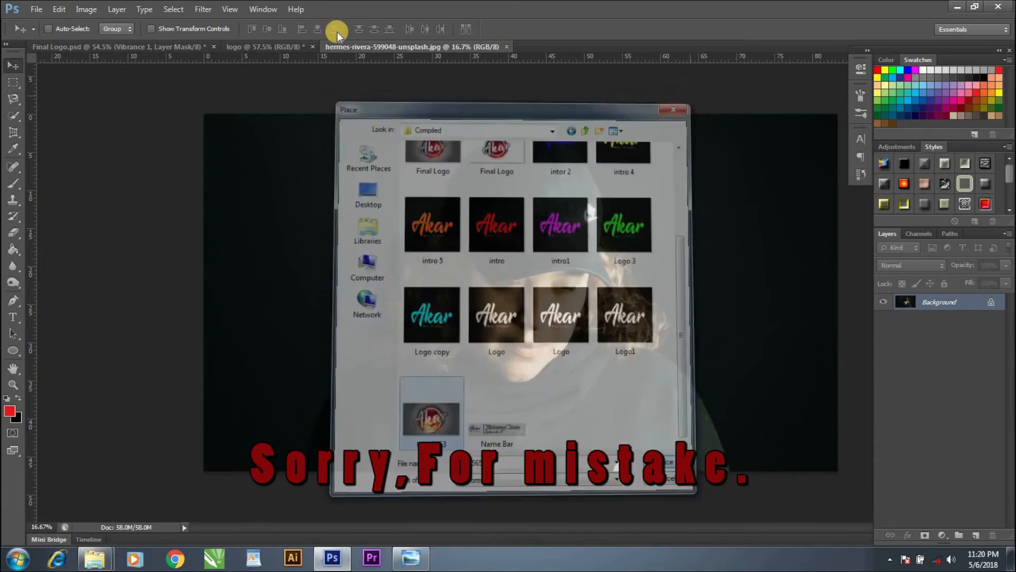
Hide the red background layer in the logo document
left_click(234, 49)
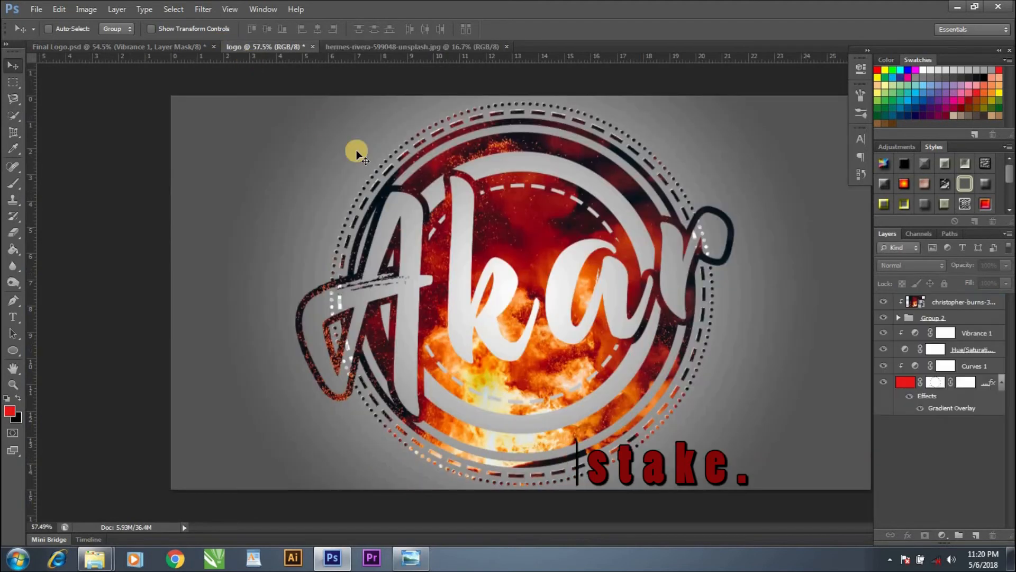
left_click(883, 382)
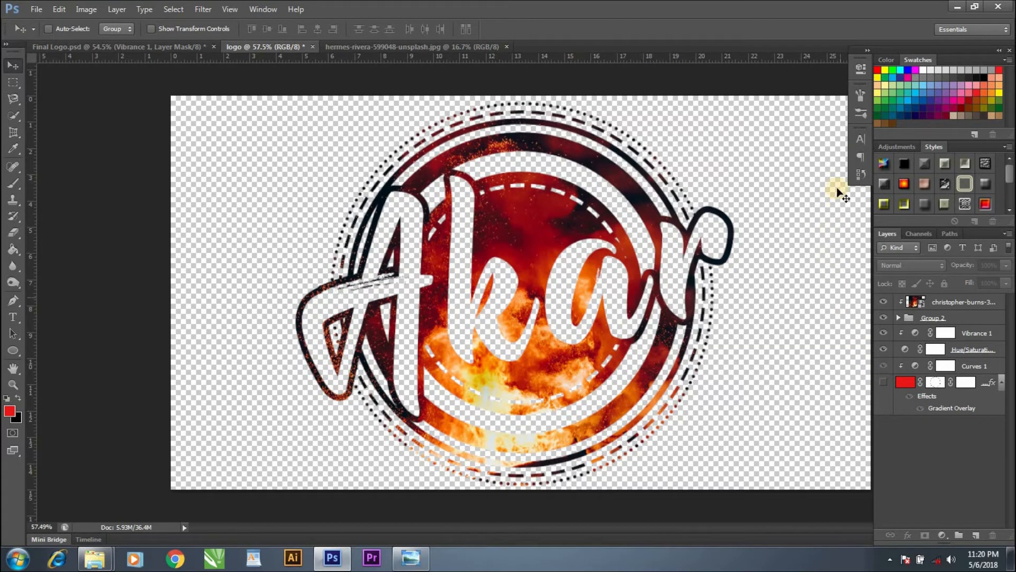
Start saving the transparent logo as a new file named logosdfsa in the Compiled folder
left_click(35, 9)
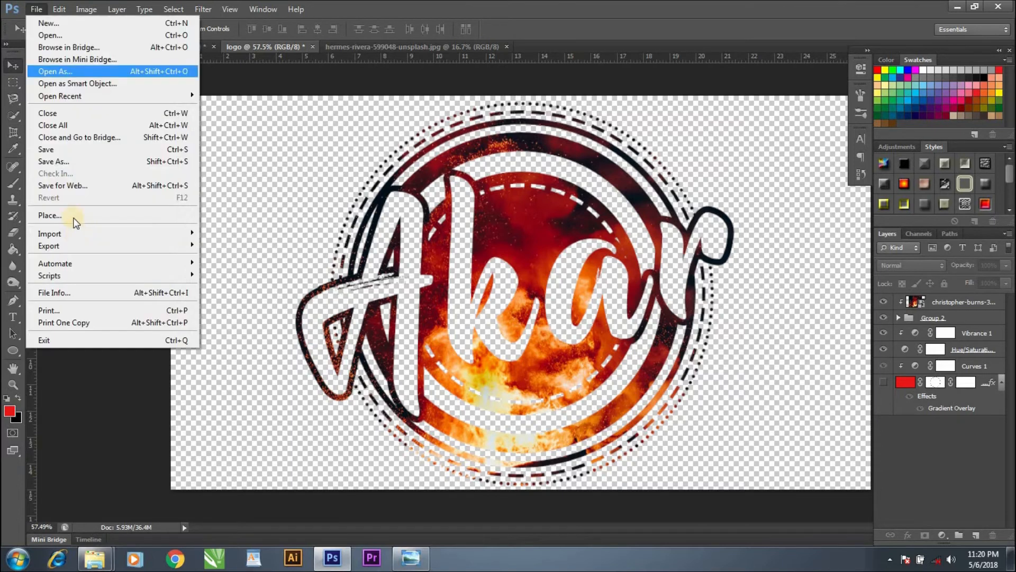
left_click(58, 162)
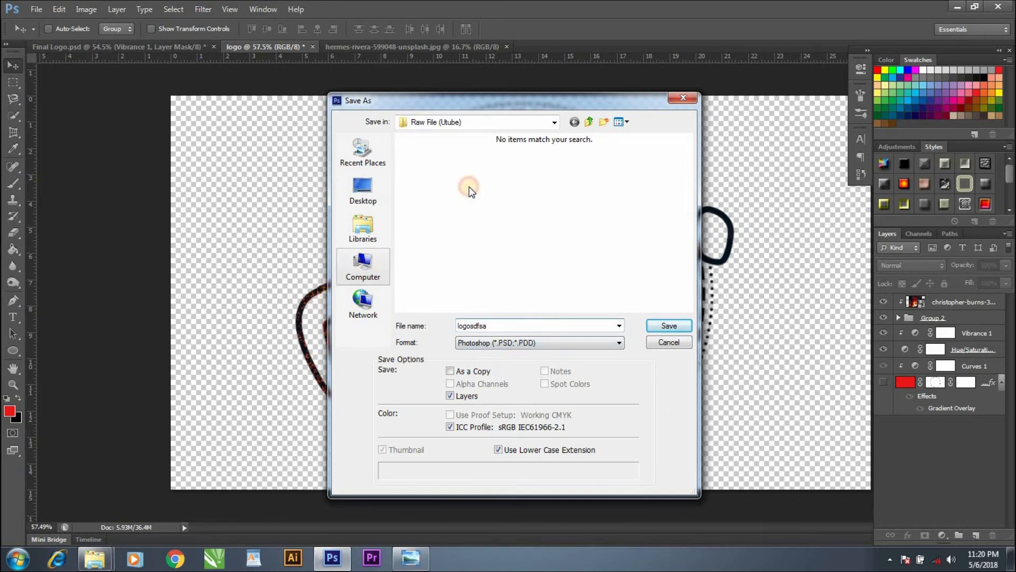
double_click(636, 154)
double_click(492, 170)
double_click(450, 183)
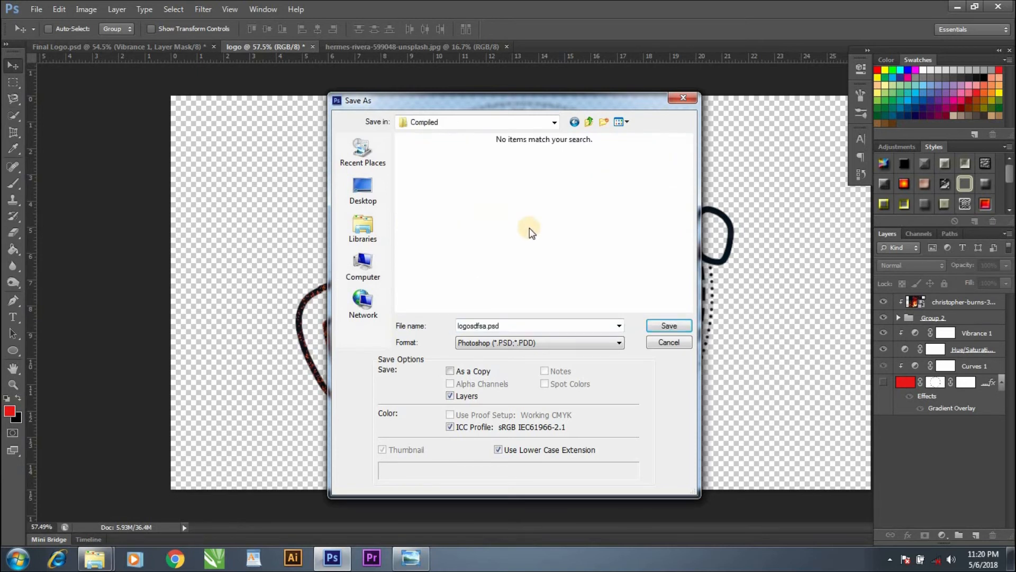
Save the logo in PNG format with smallest compression and no interlacing
left_click(616, 343)
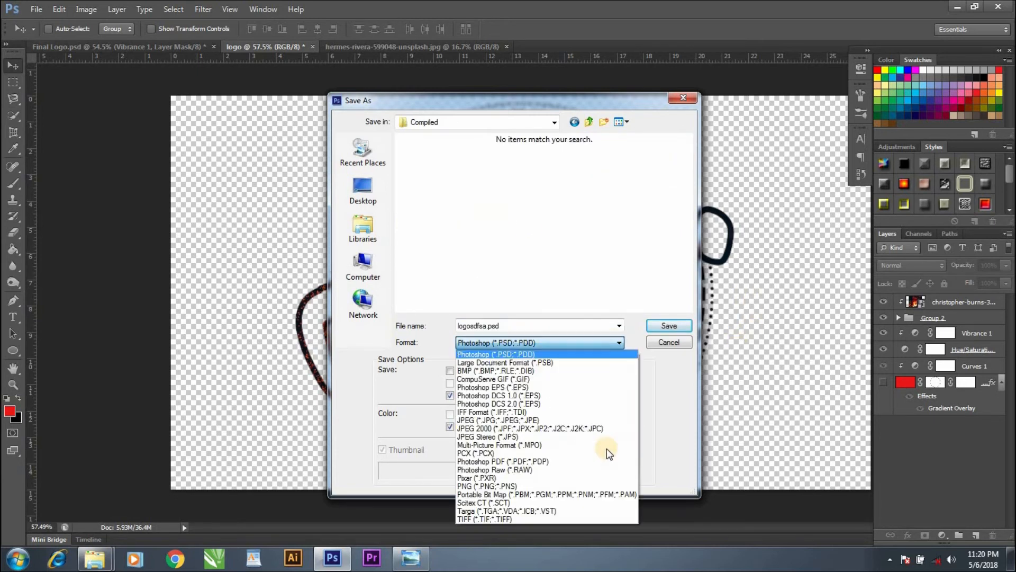
left_click(599, 485)
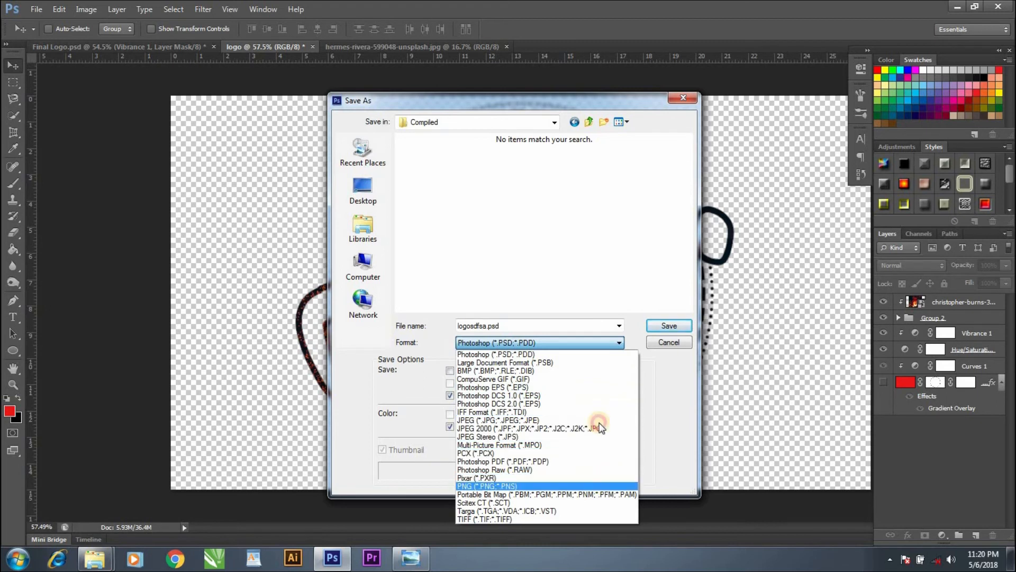
left_click(662, 326)
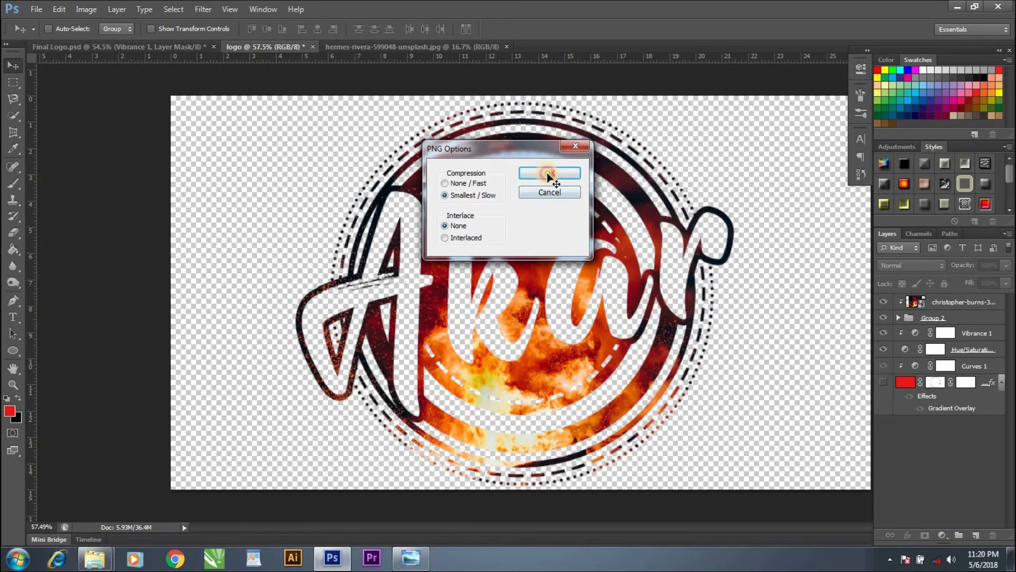
left_click(548, 174)
Place the logosdfsa PNG from the Compiled folder into the dark portrait photo
left_click(433, 45)
left_click(36, 9)
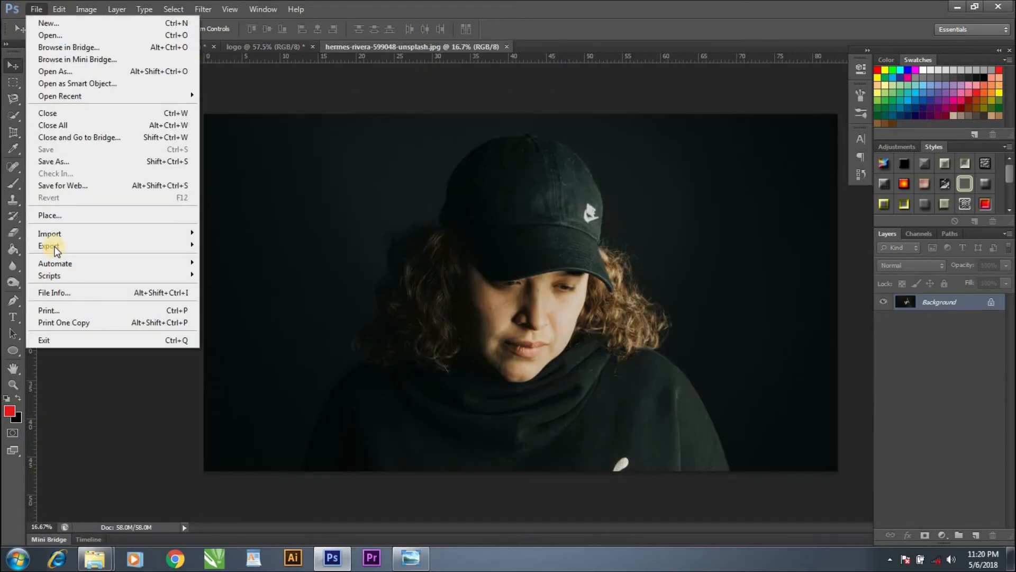
left_click(55, 215)
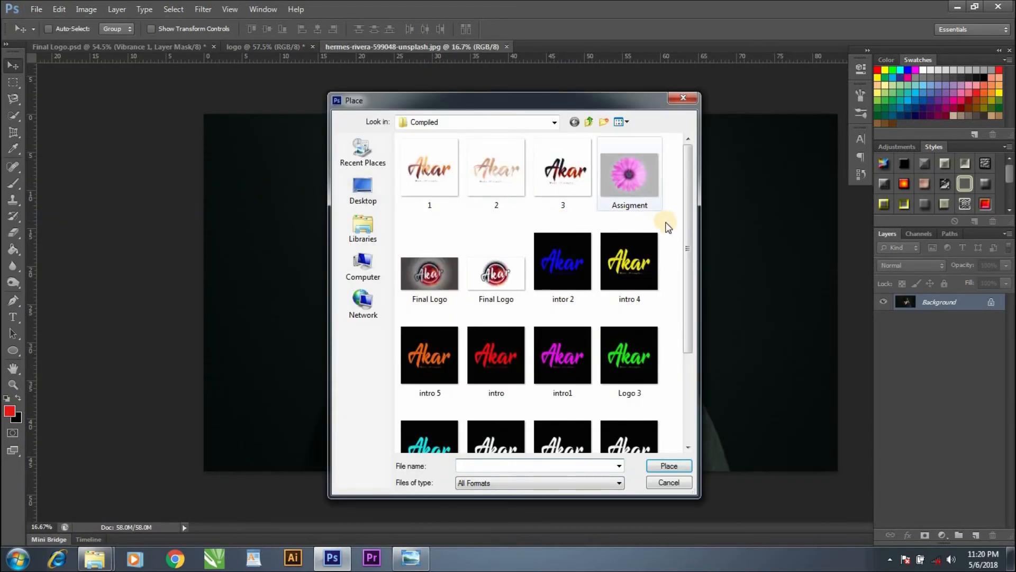
left_click_drag(687, 243, 721, 363)
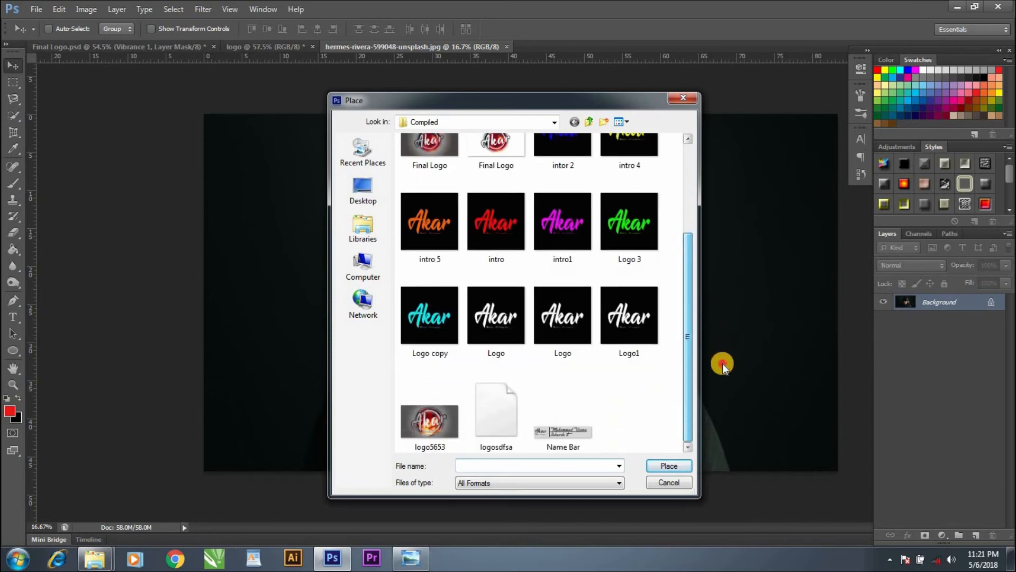
left_click(511, 428)
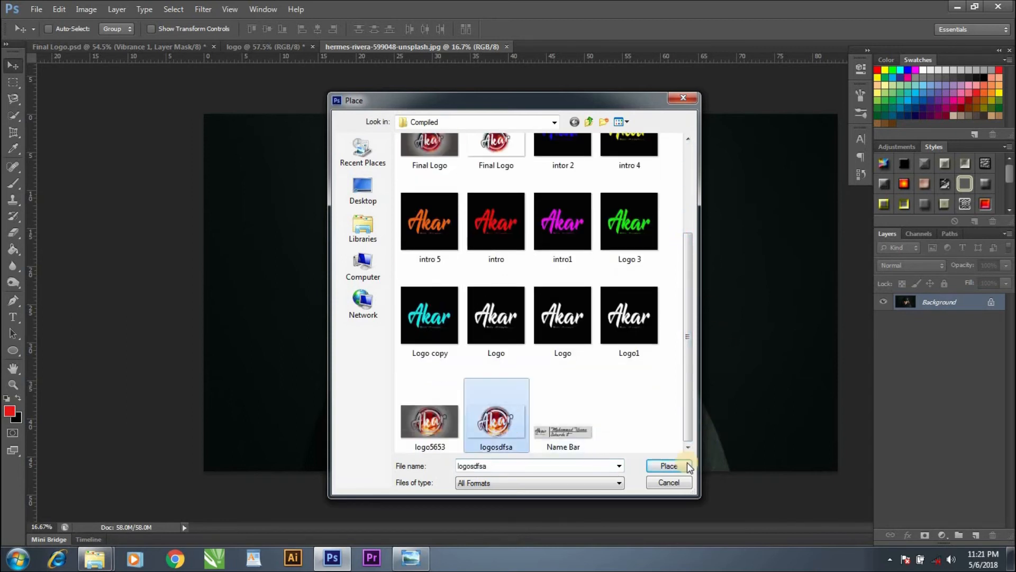
left_click(670, 466)
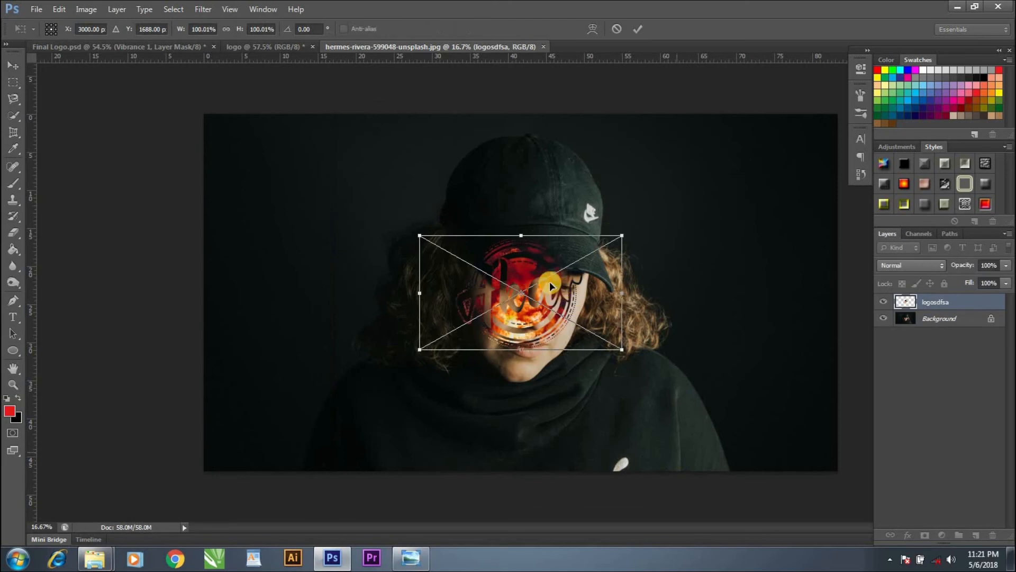
Move the placed logo to the photo's lower-left corner and scale it down to about 68%
left_click_drag(580, 298, 336, 424)
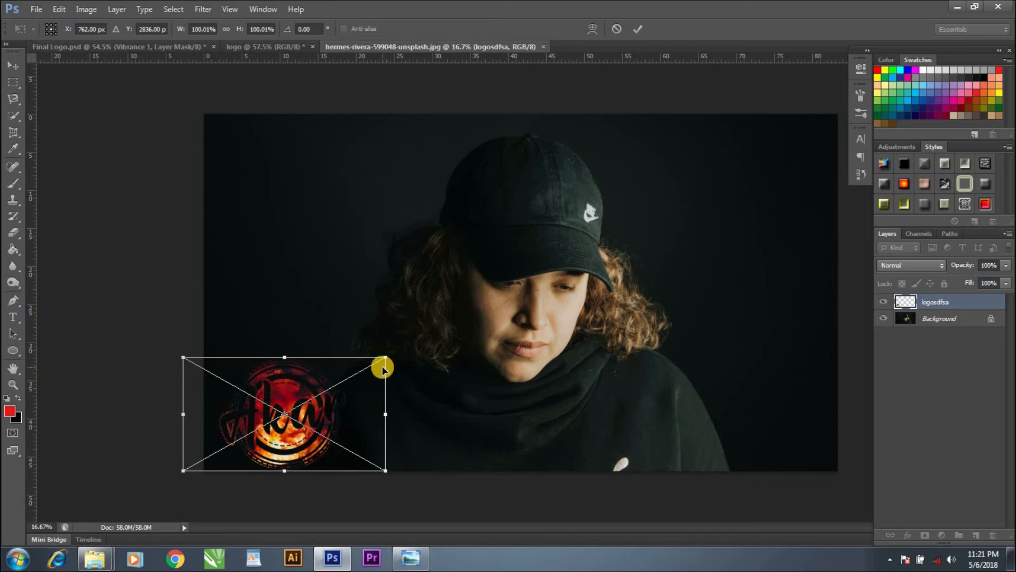
left_click_drag(376, 364, 305, 417)
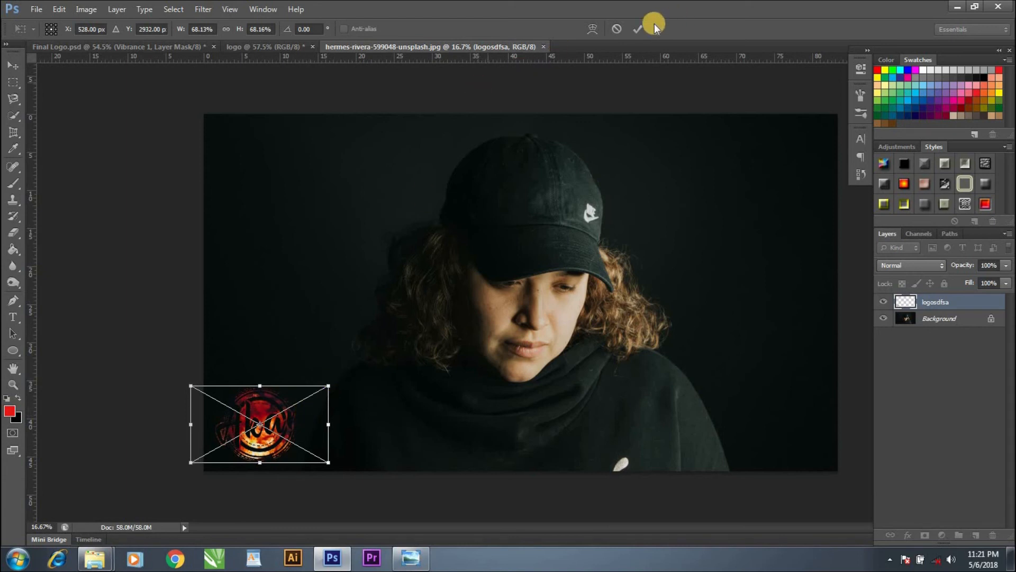
key("Return")
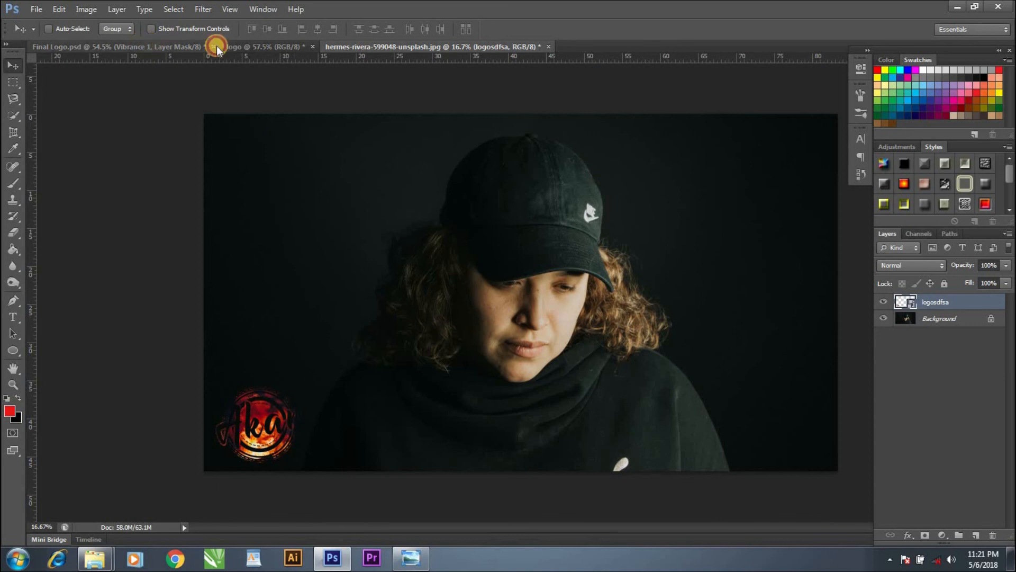
Show the background fill layer with the gradient overlay again in the logo document
left_click(265, 49)
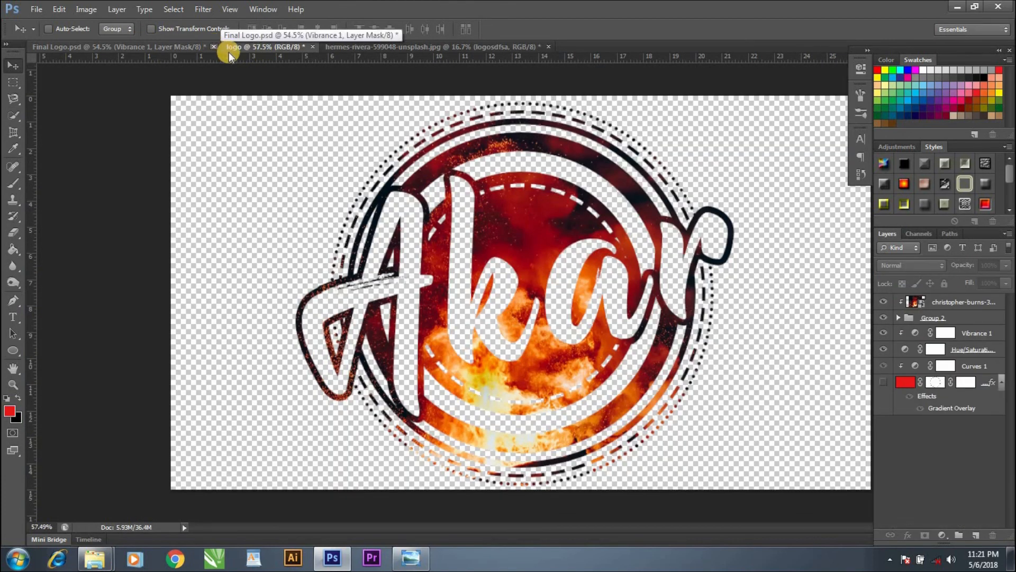
left_click(883, 383)
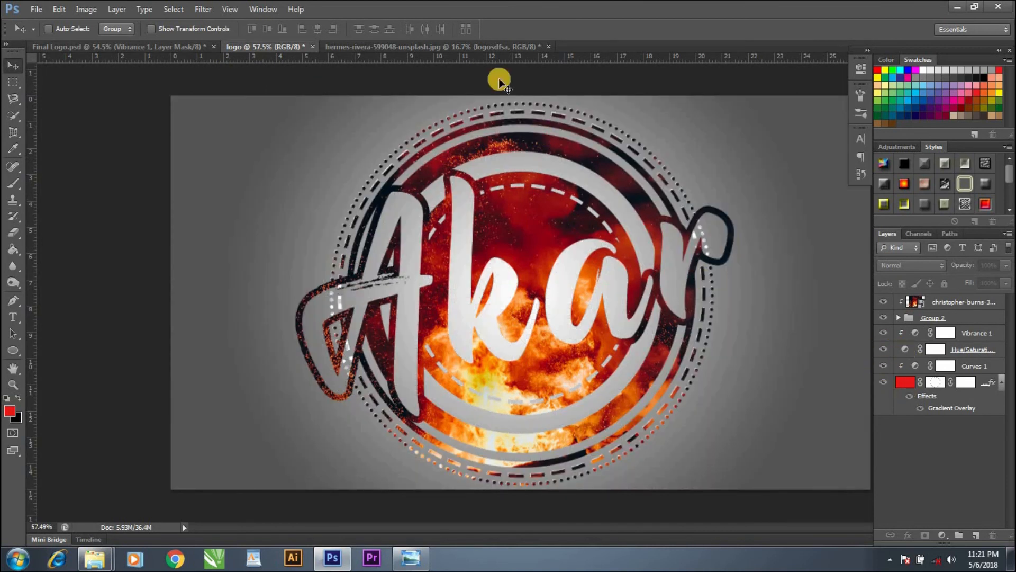